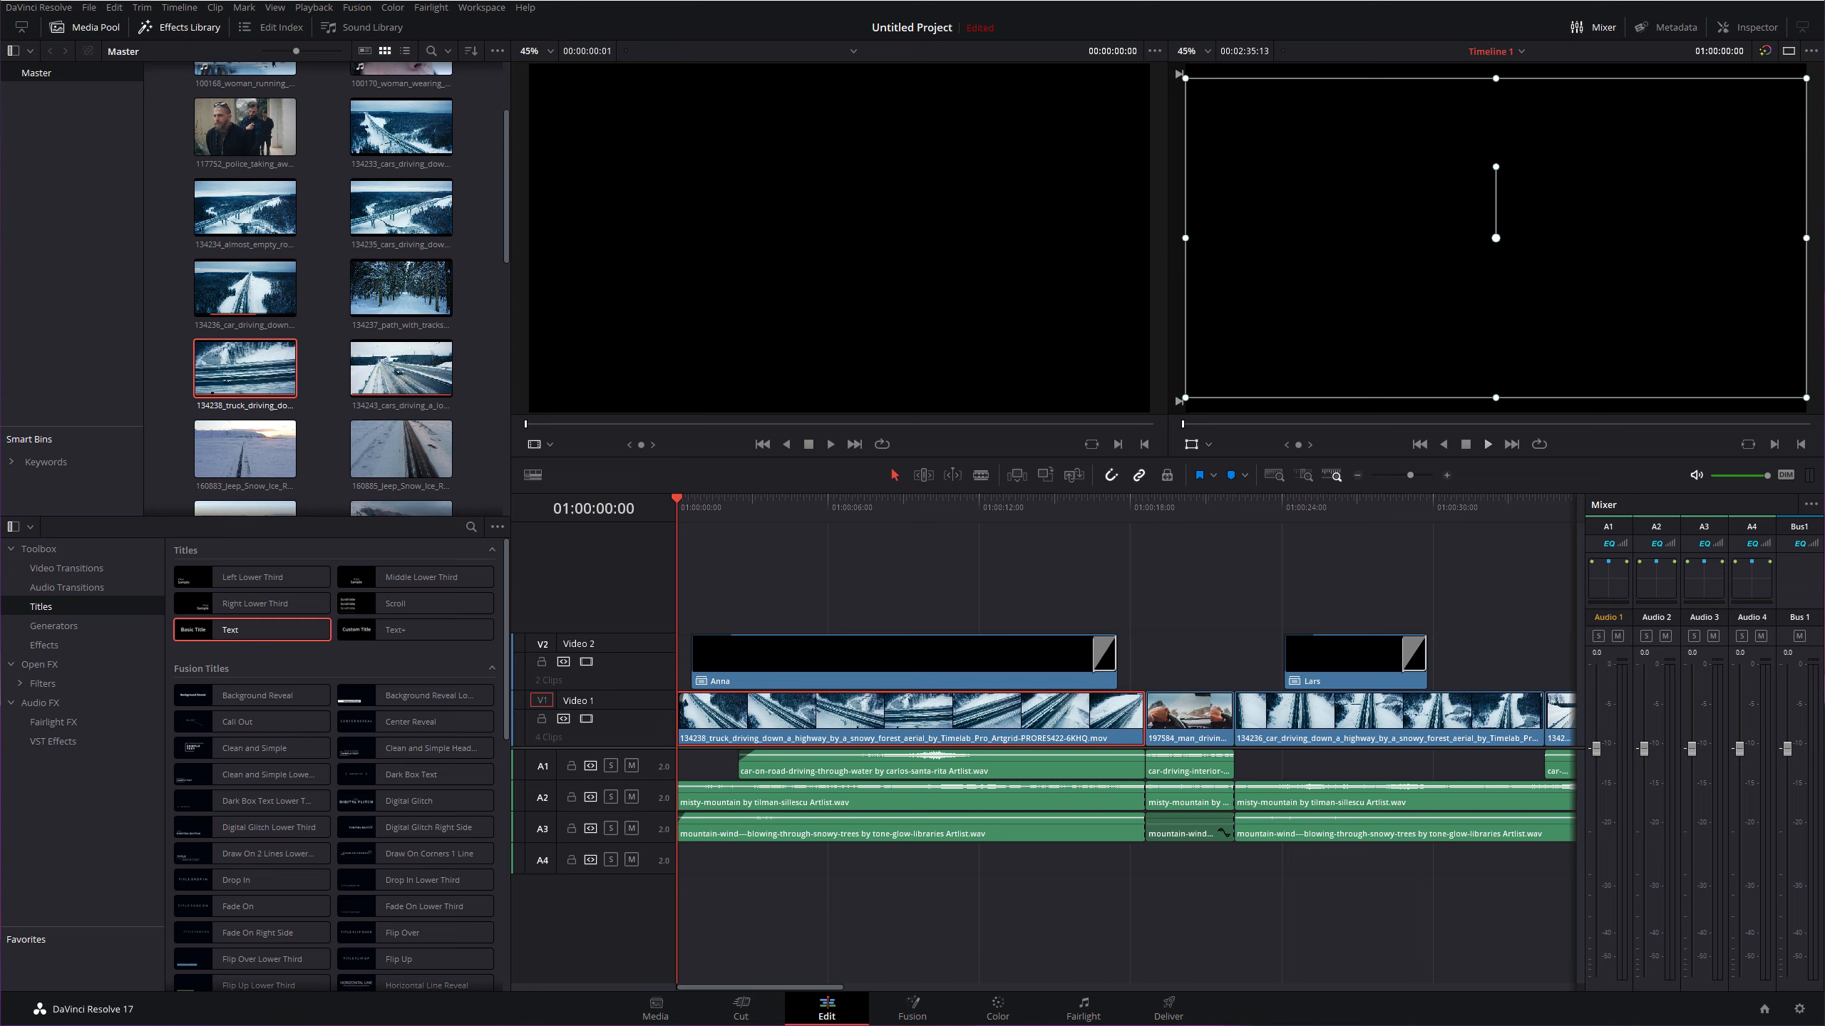
# - Play through the existing edit, then bring the playhead back to the first name title
pyautogui.click(1487, 444)
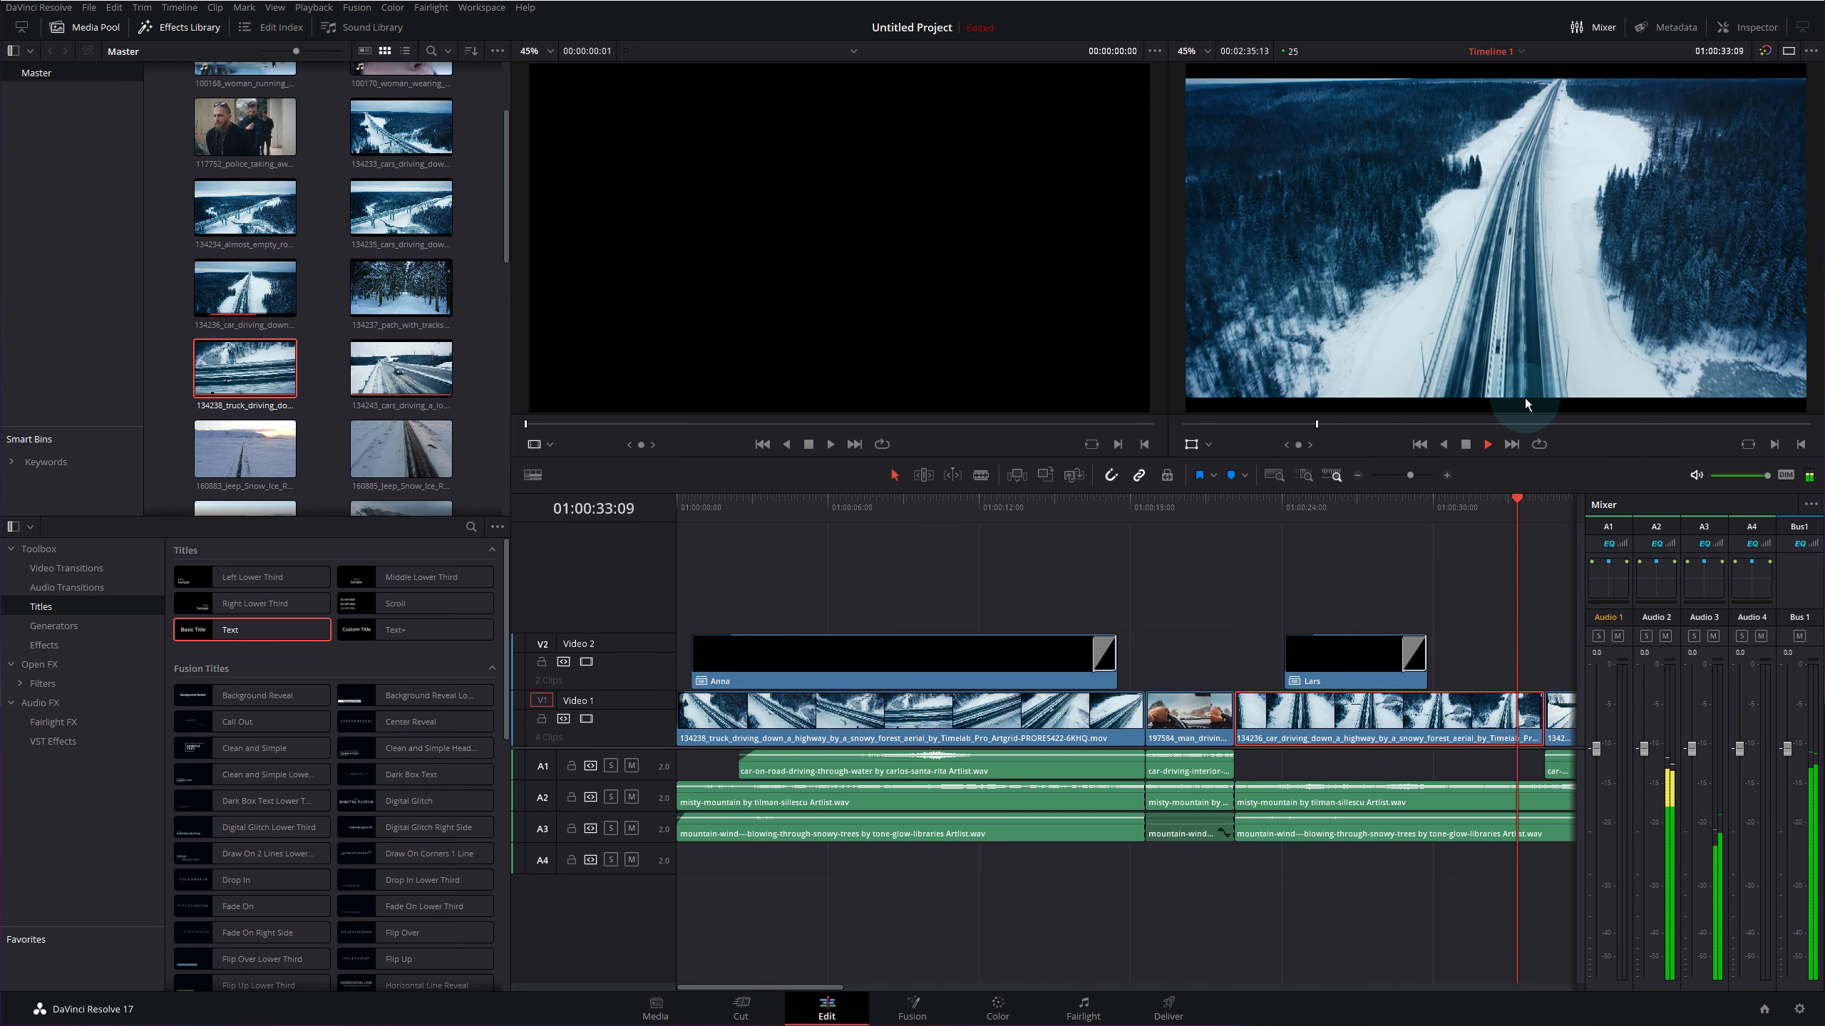
pyautogui.press('space')
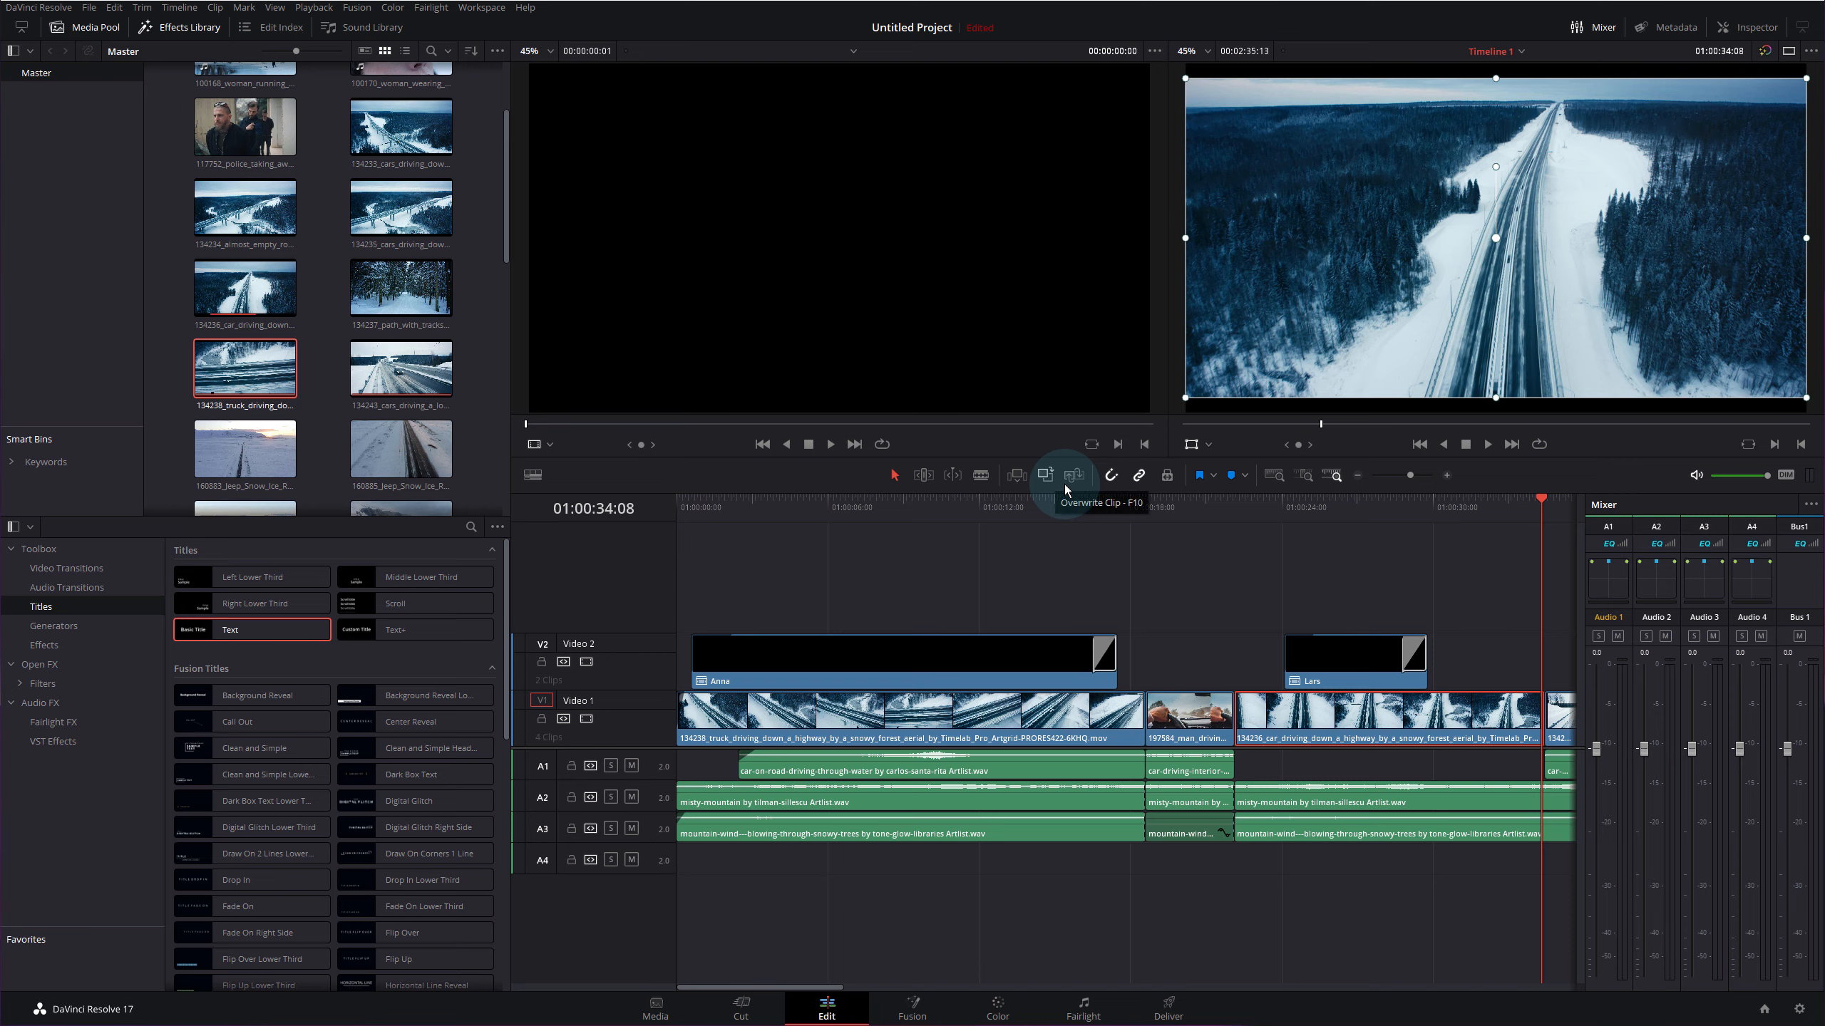
pyautogui.moveTo(967, 506); pyautogui.dragTo(755, 519)
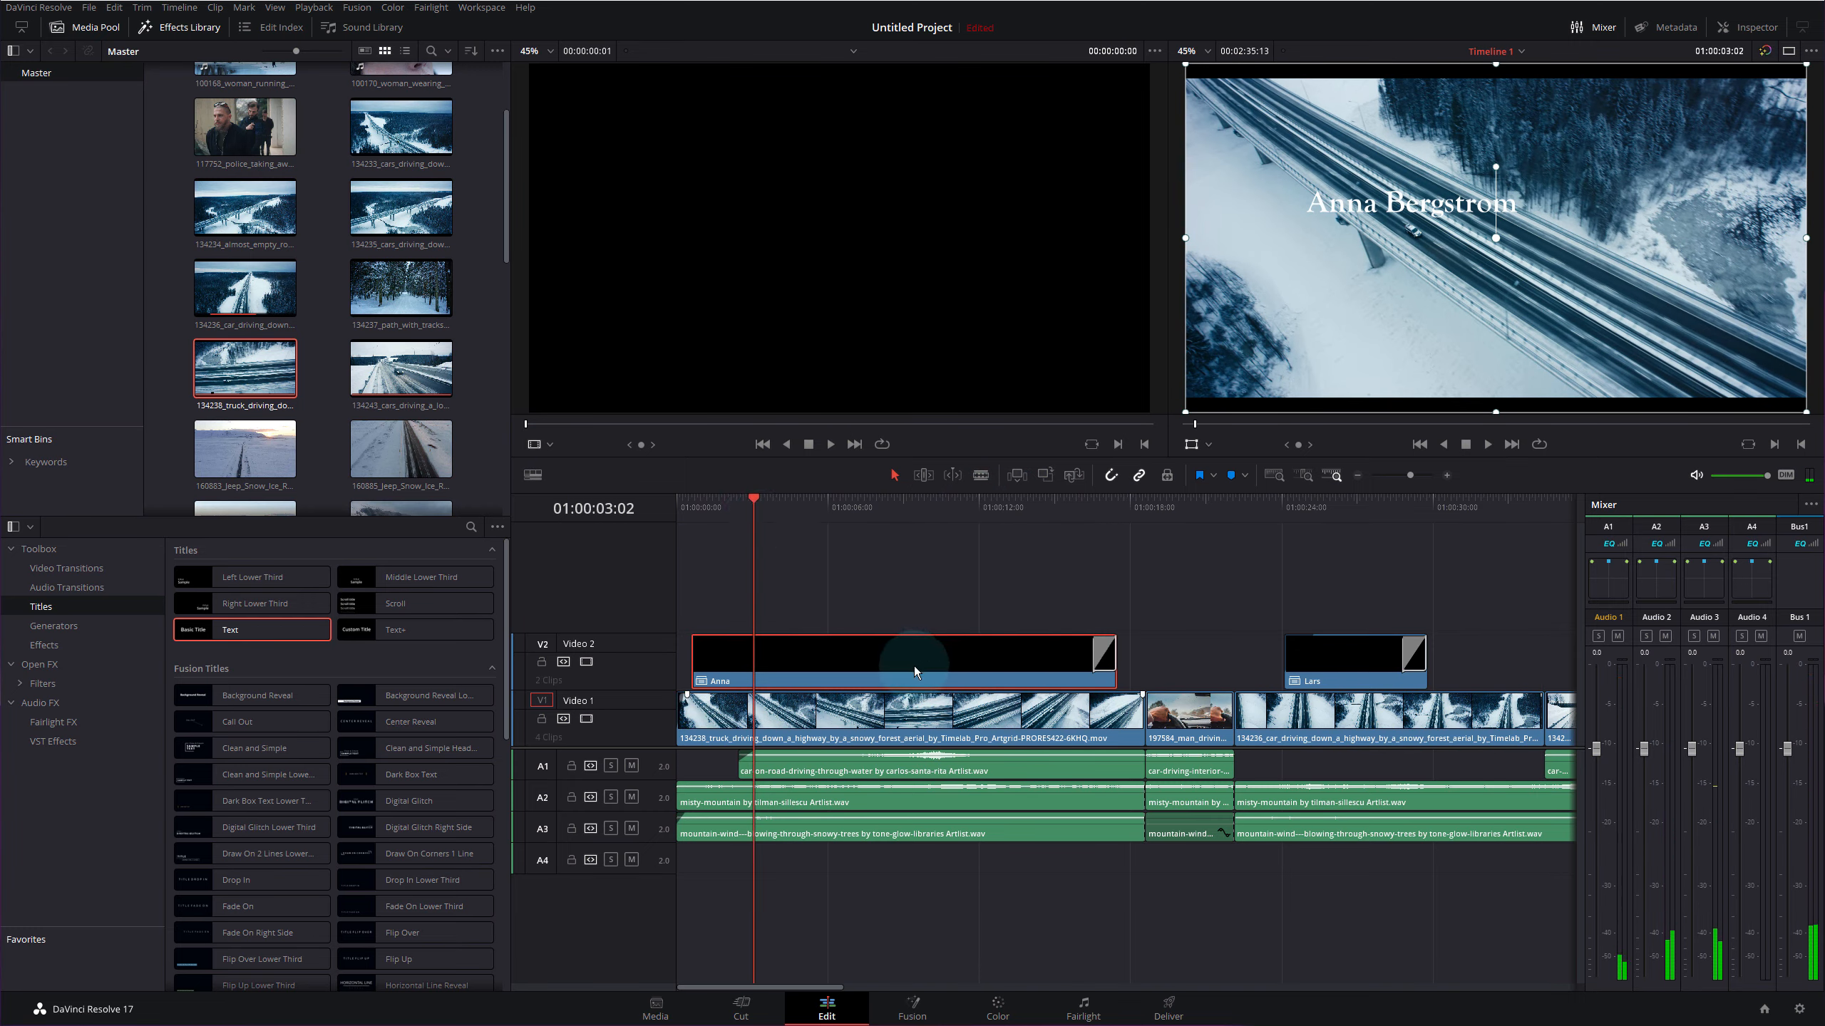
# - Delete every timeline clip and place clip 134238 alone on Video 1 from the start
pyautogui.hotkey('ctrl', 'a')
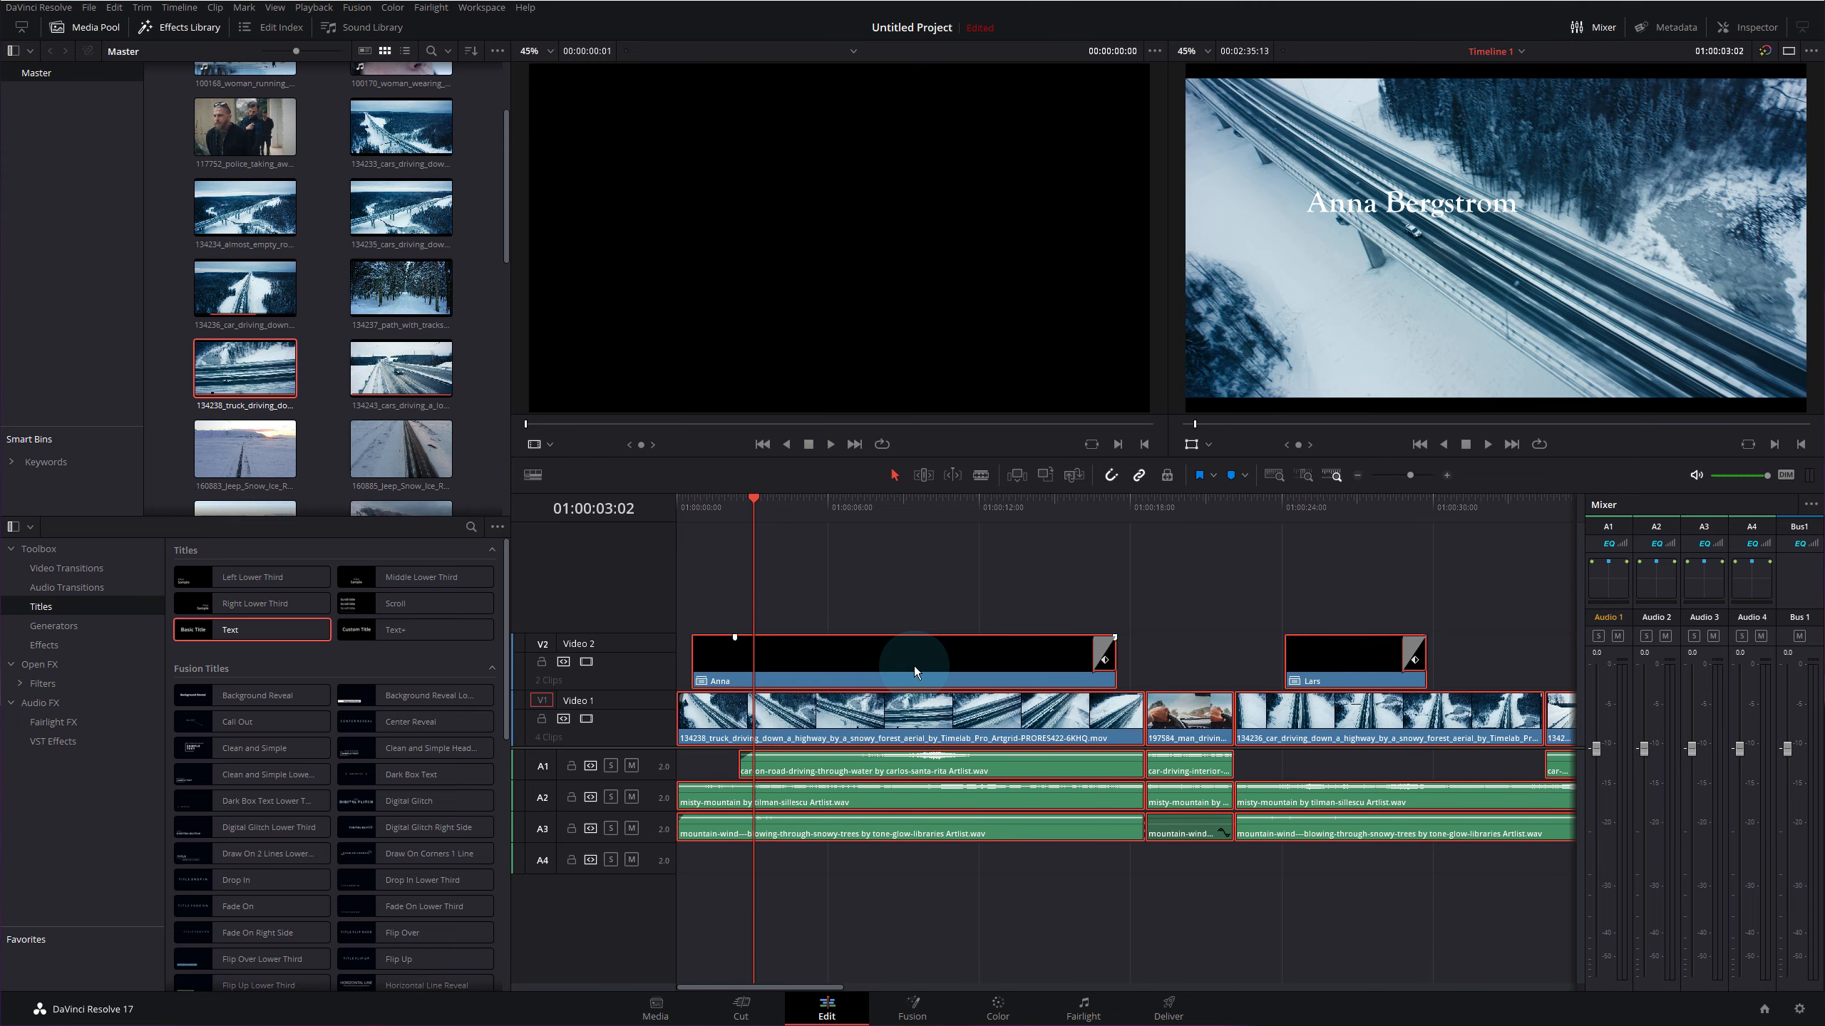
pyautogui.press('Delete')
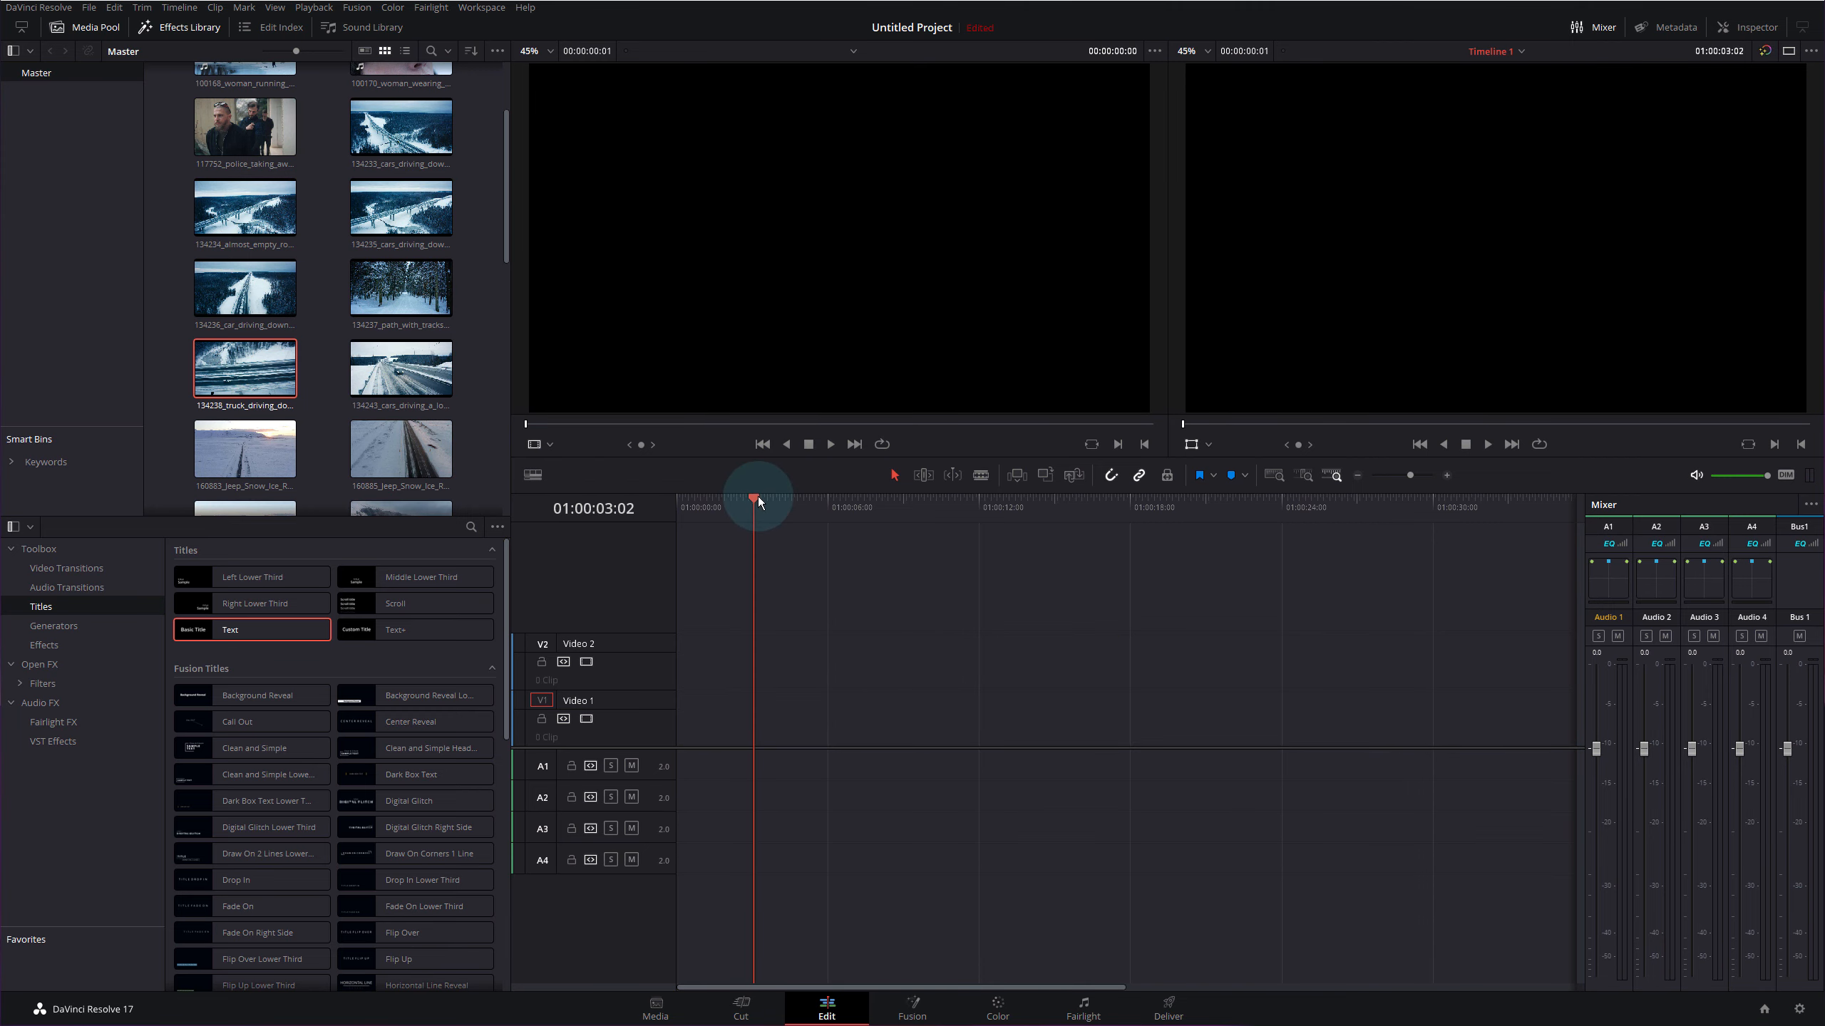
pyautogui.moveTo(758, 497); pyautogui.dragTo(632, 515)
pyautogui.click(812, 645)
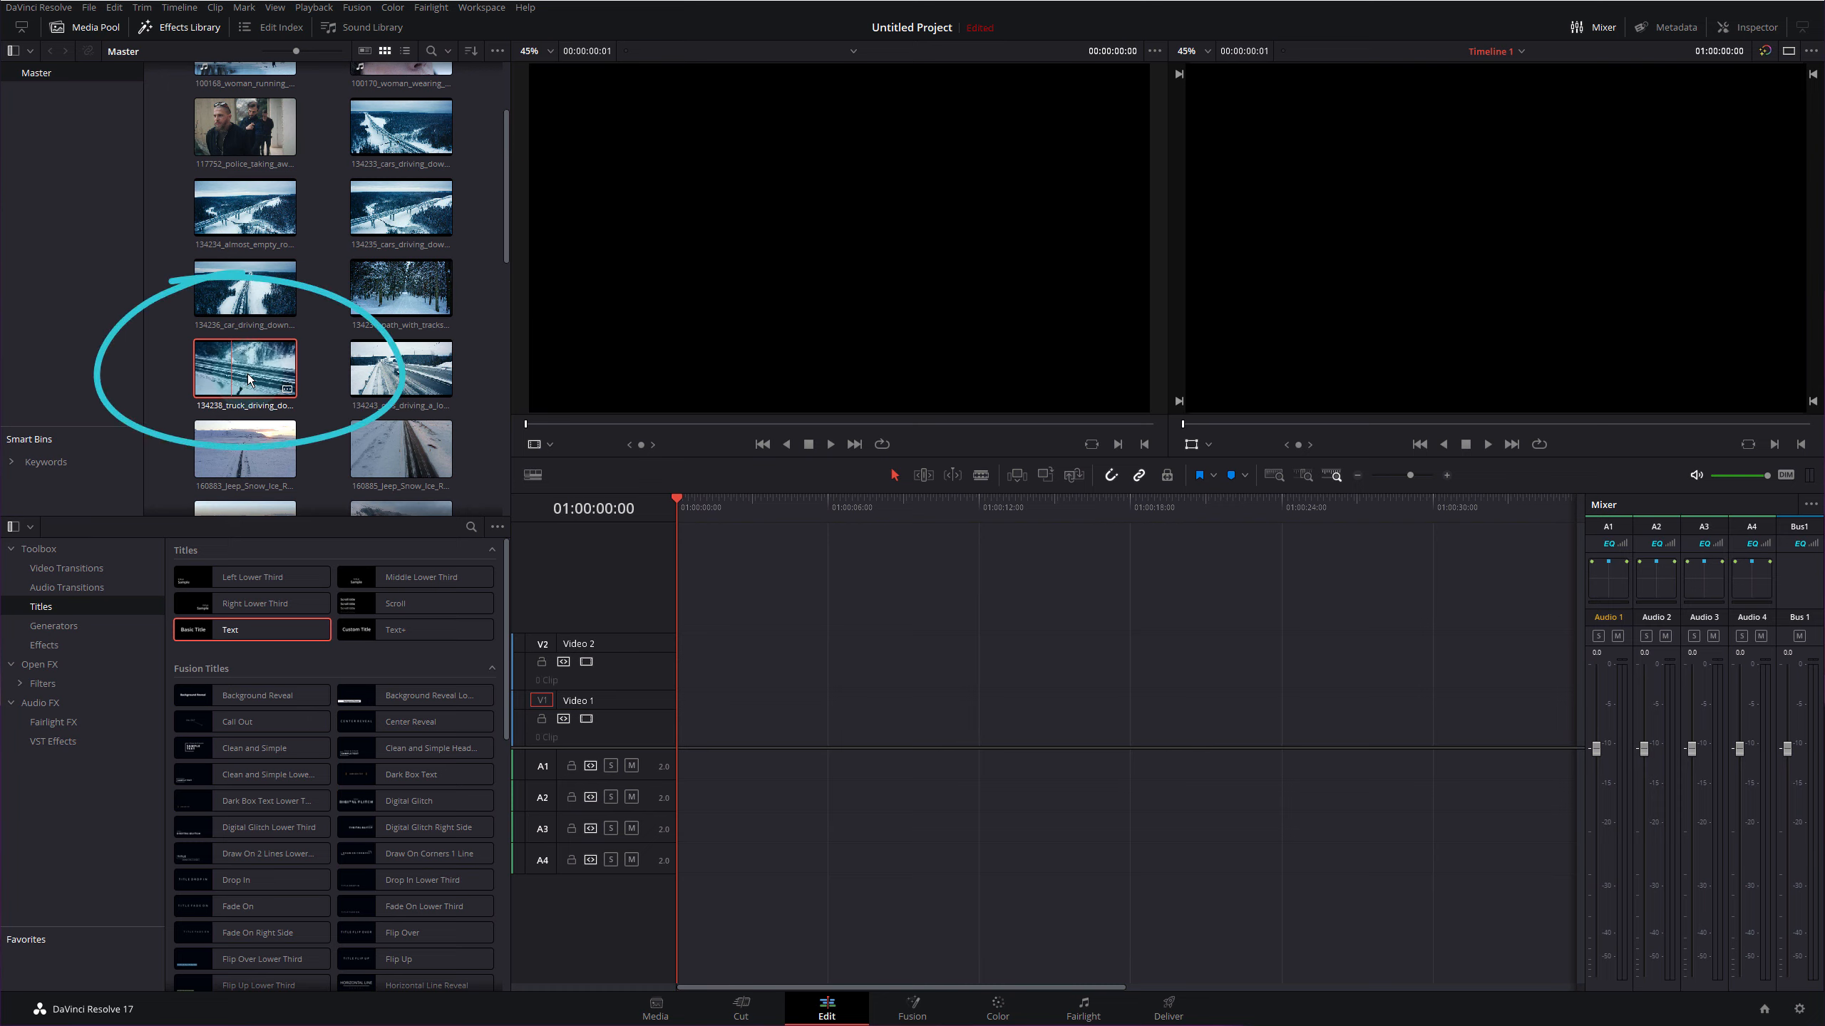
pyautogui.moveTo(247, 379); pyautogui.dragTo(689, 751)
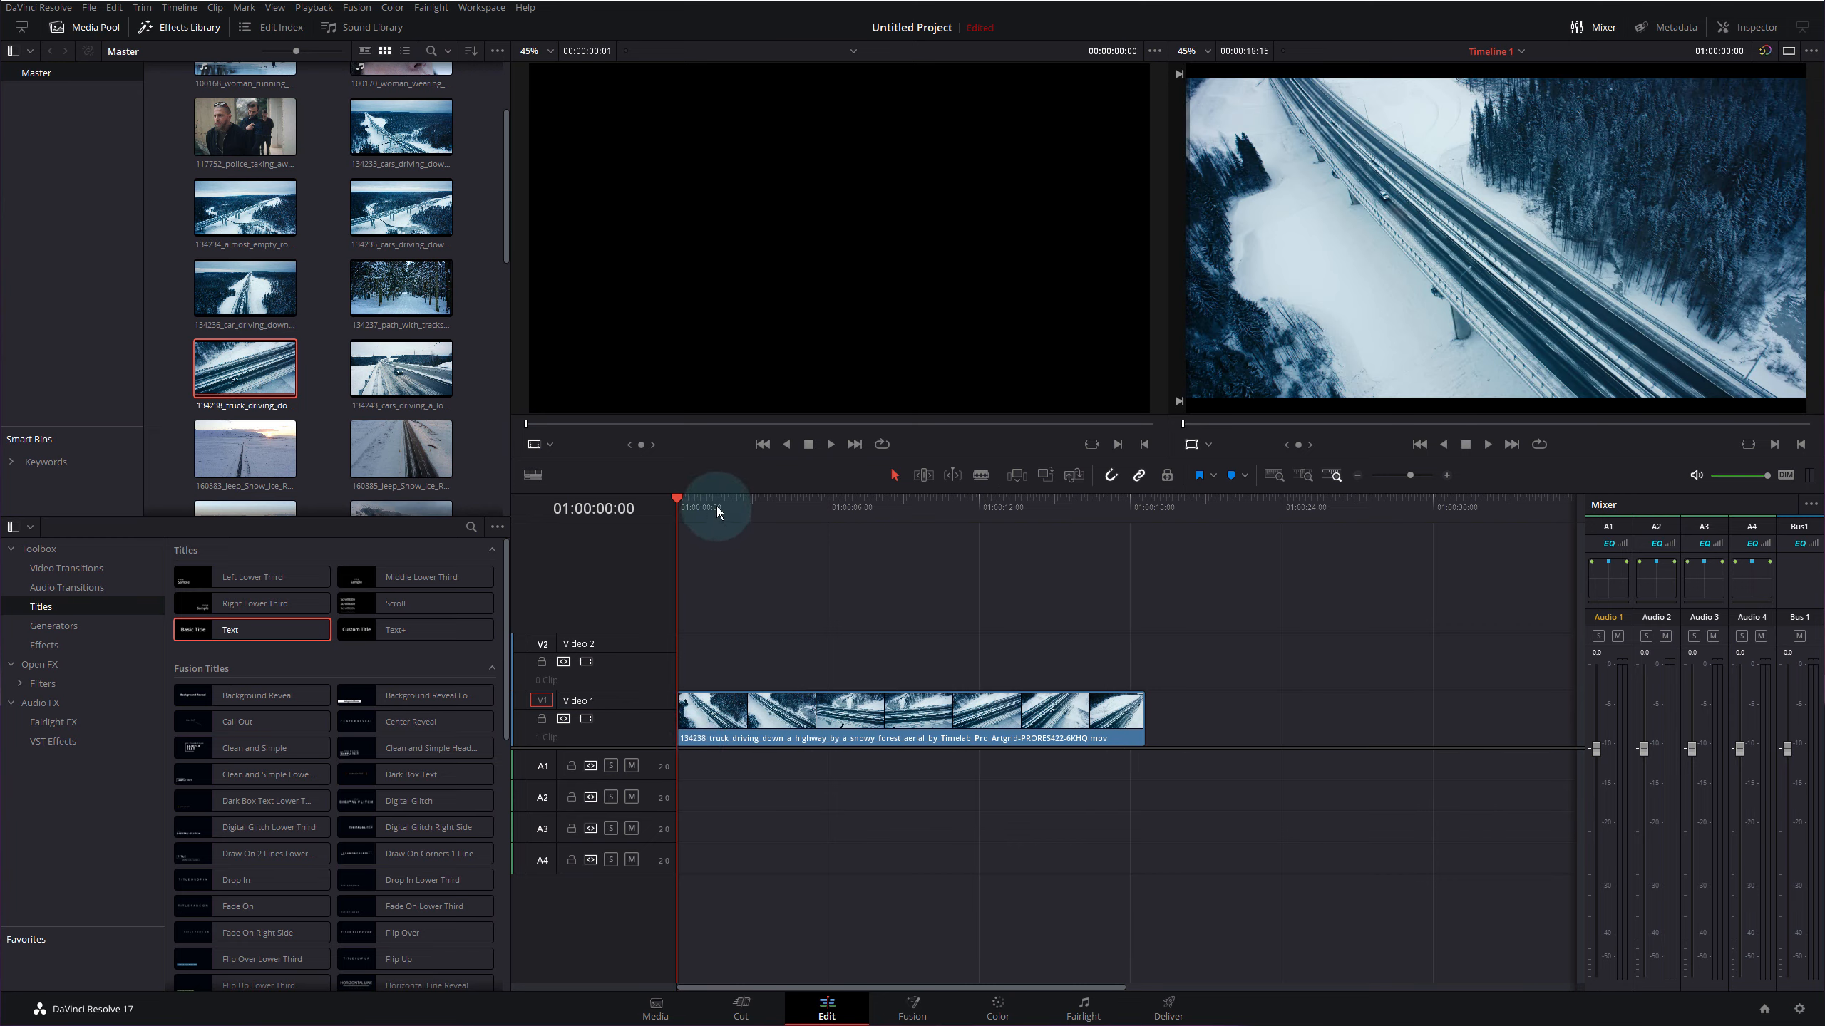
pyautogui.moveTo(717, 511); pyautogui.dragTo(665, 522)
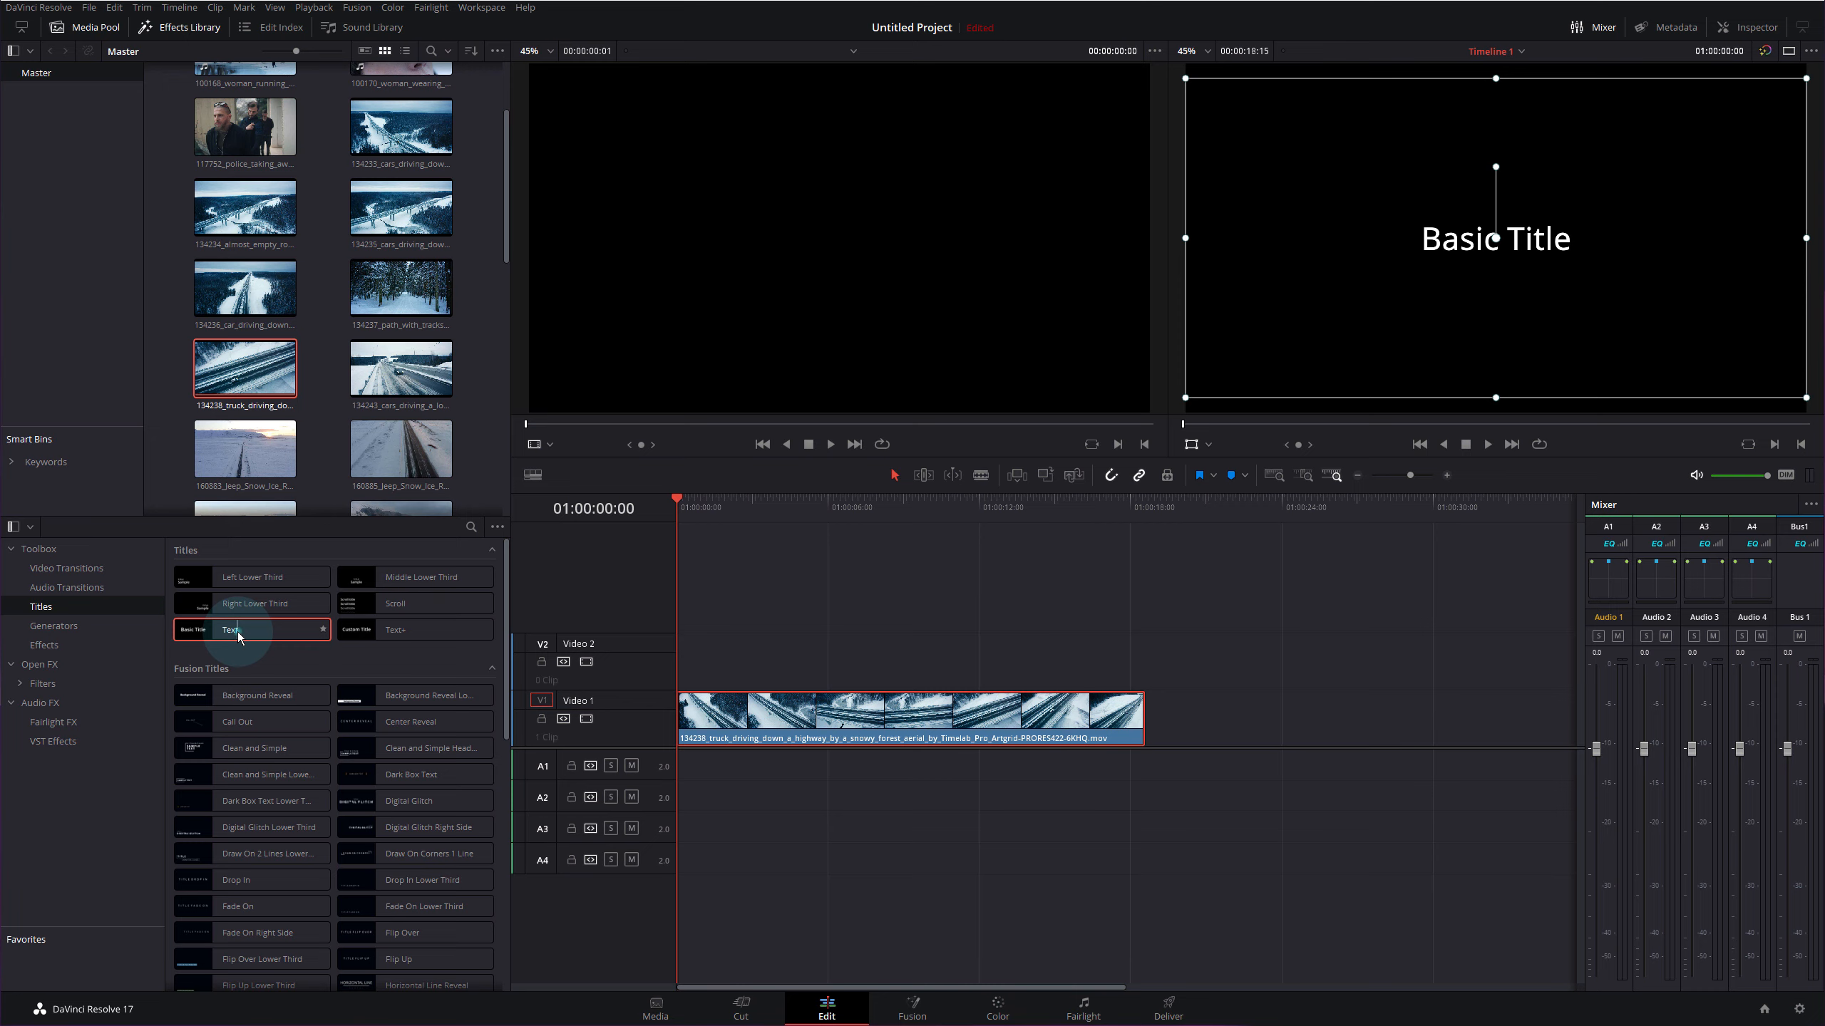
# - Add a Text title on Video 2 ending with the highway clip, showing the person's name
pyautogui.moveTo(239, 637); pyautogui.dragTo(681, 668)
pyautogui.moveTo(800, 672); pyautogui.dragTo(1142, 675)
pyautogui.click(958, 665)
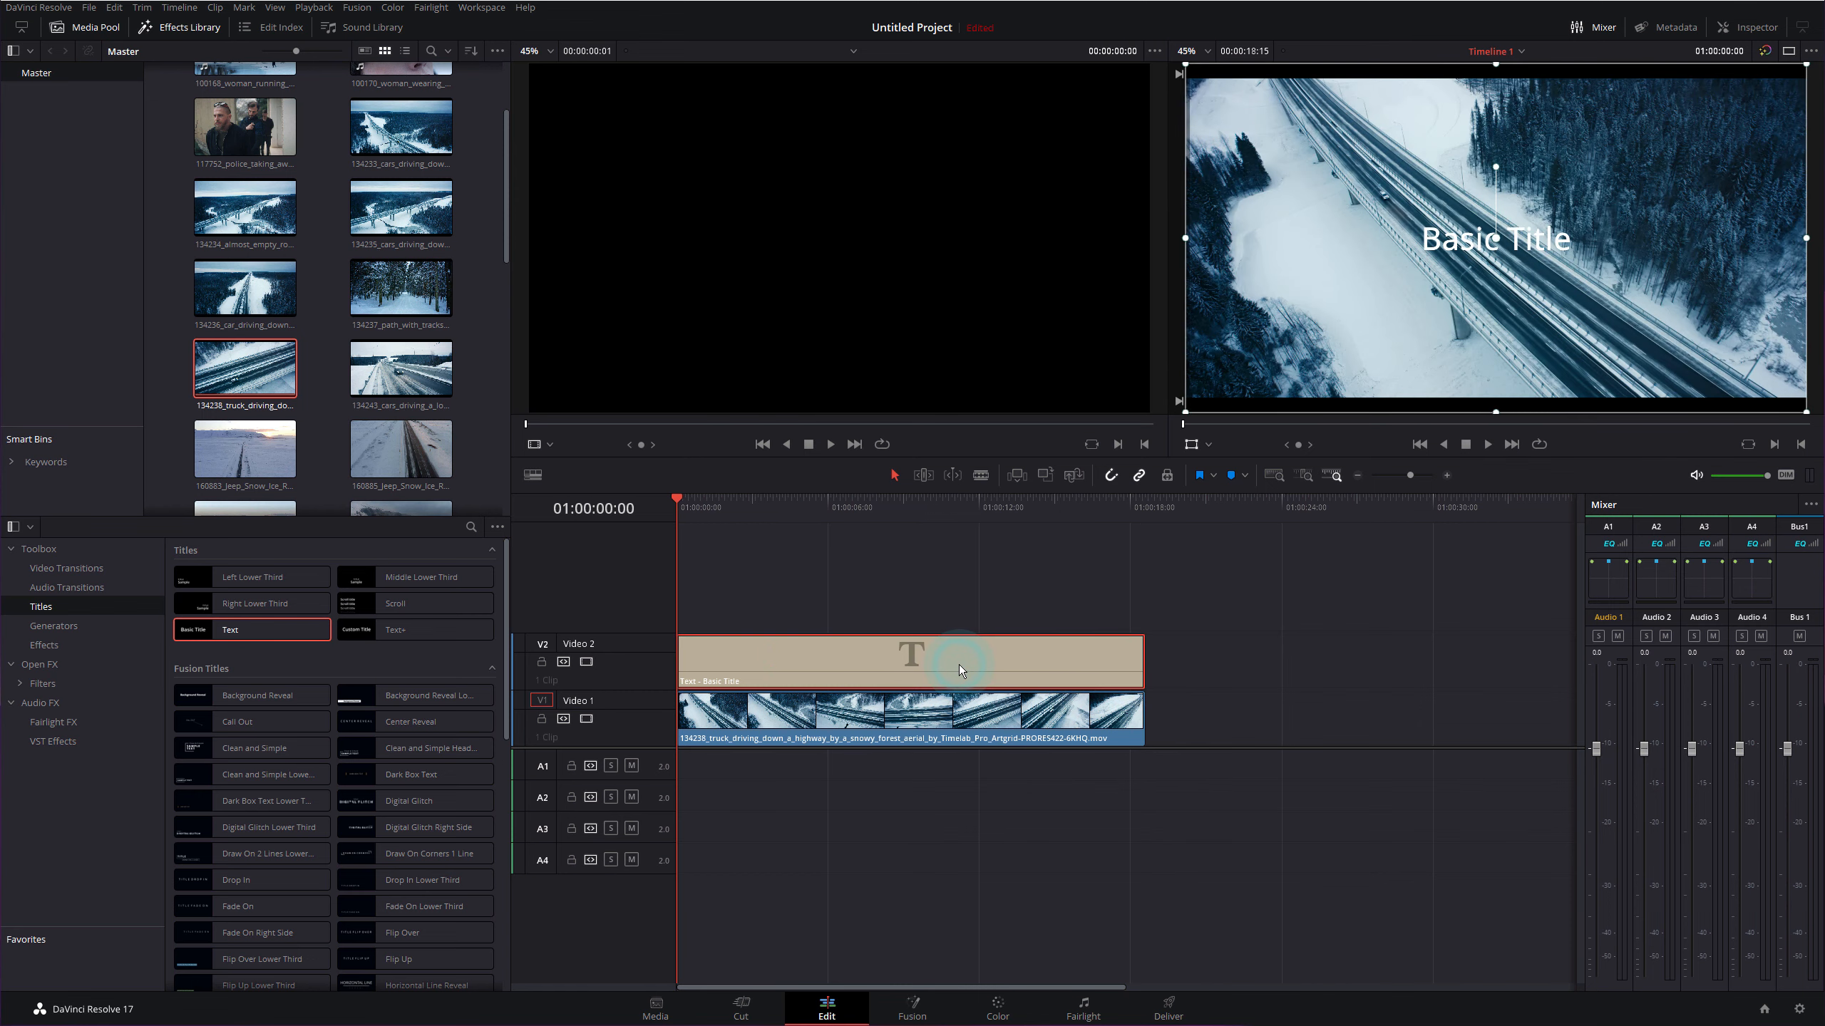
pyautogui.click(1744, 32)
pyautogui.moveTo(1609, 171); pyautogui.dragTo(1541, 176)
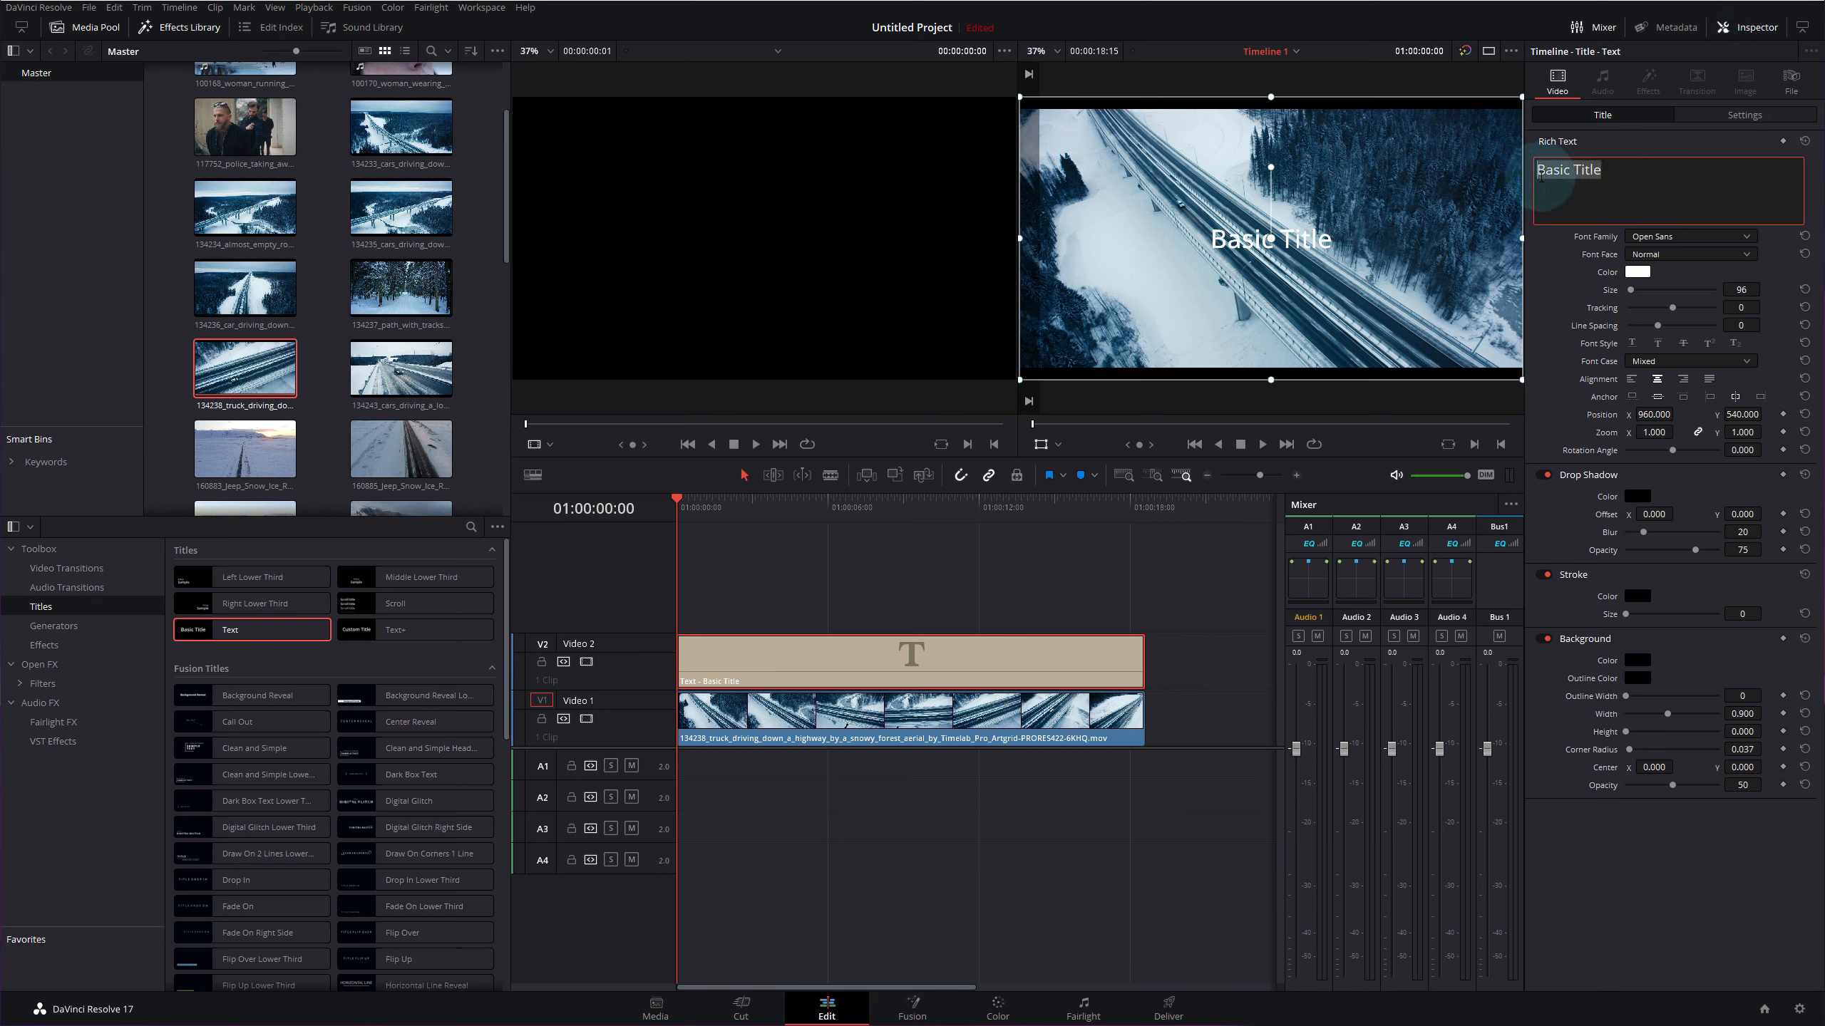
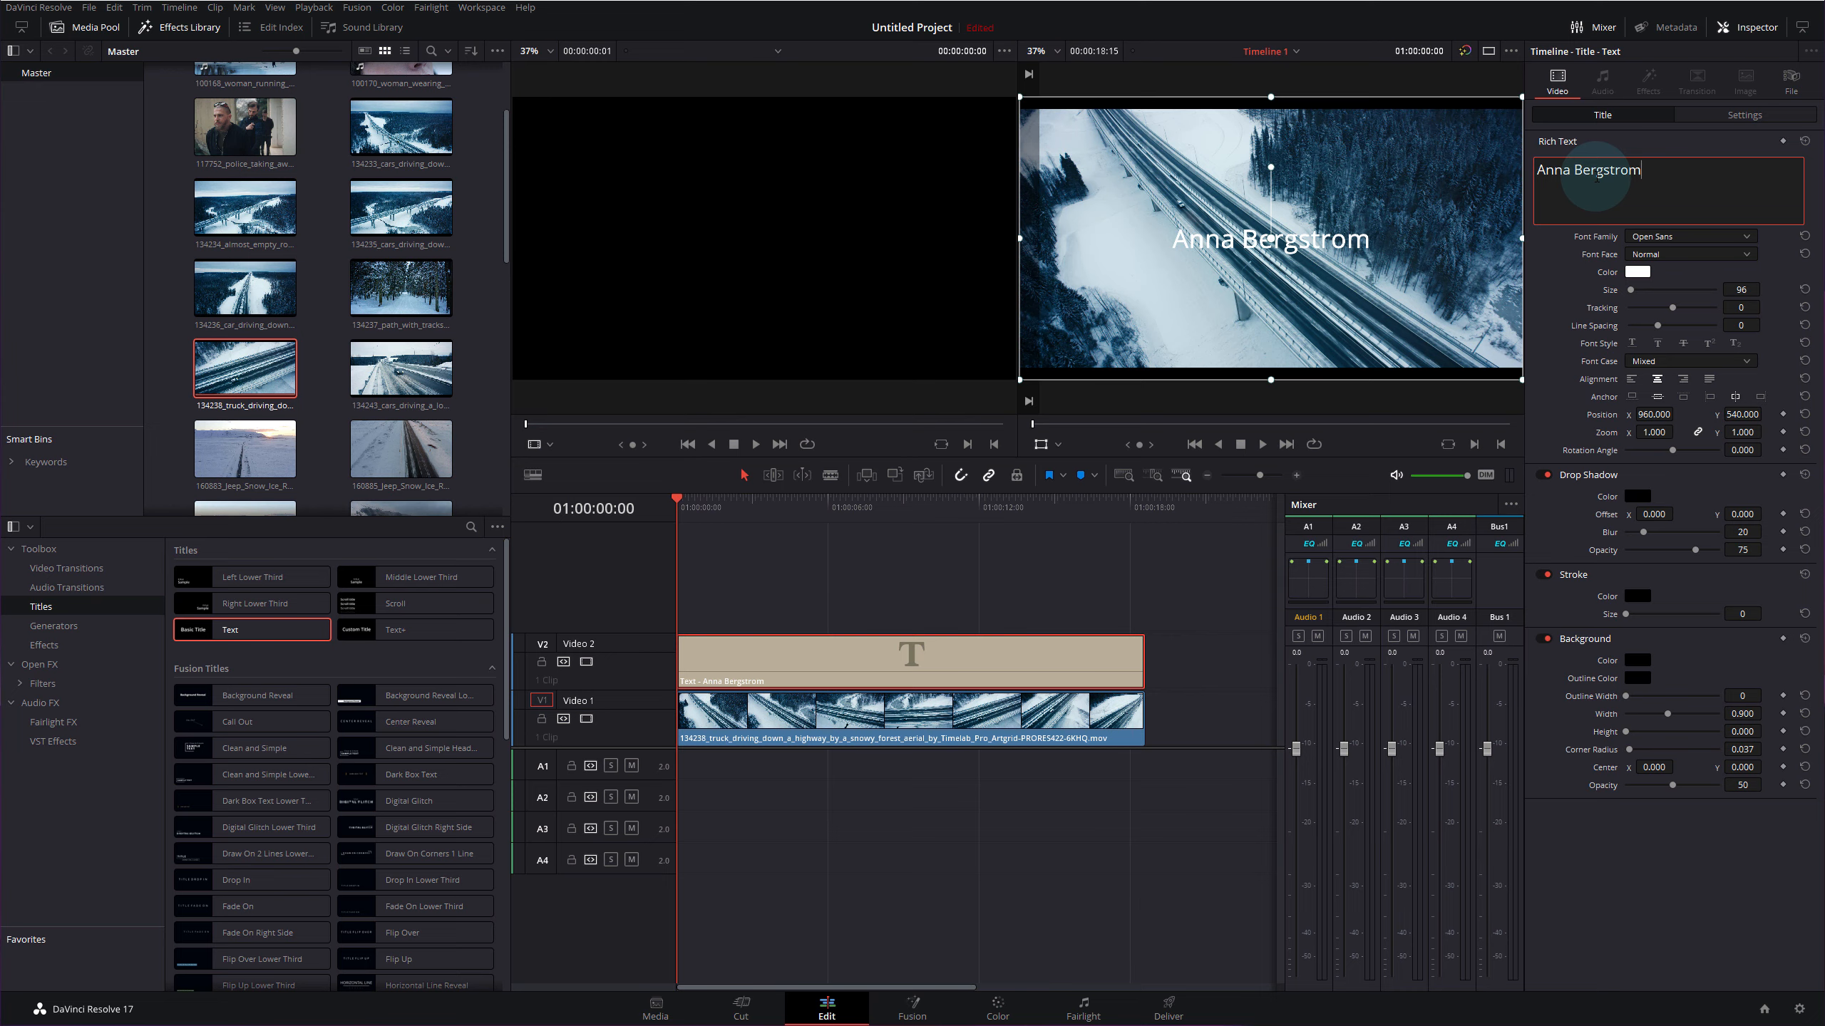
# - Change the selected title text to Goudy Old Style font with a Bold face
pyautogui.moveTo(1643, 172); pyautogui.dragTo(1538, 171)
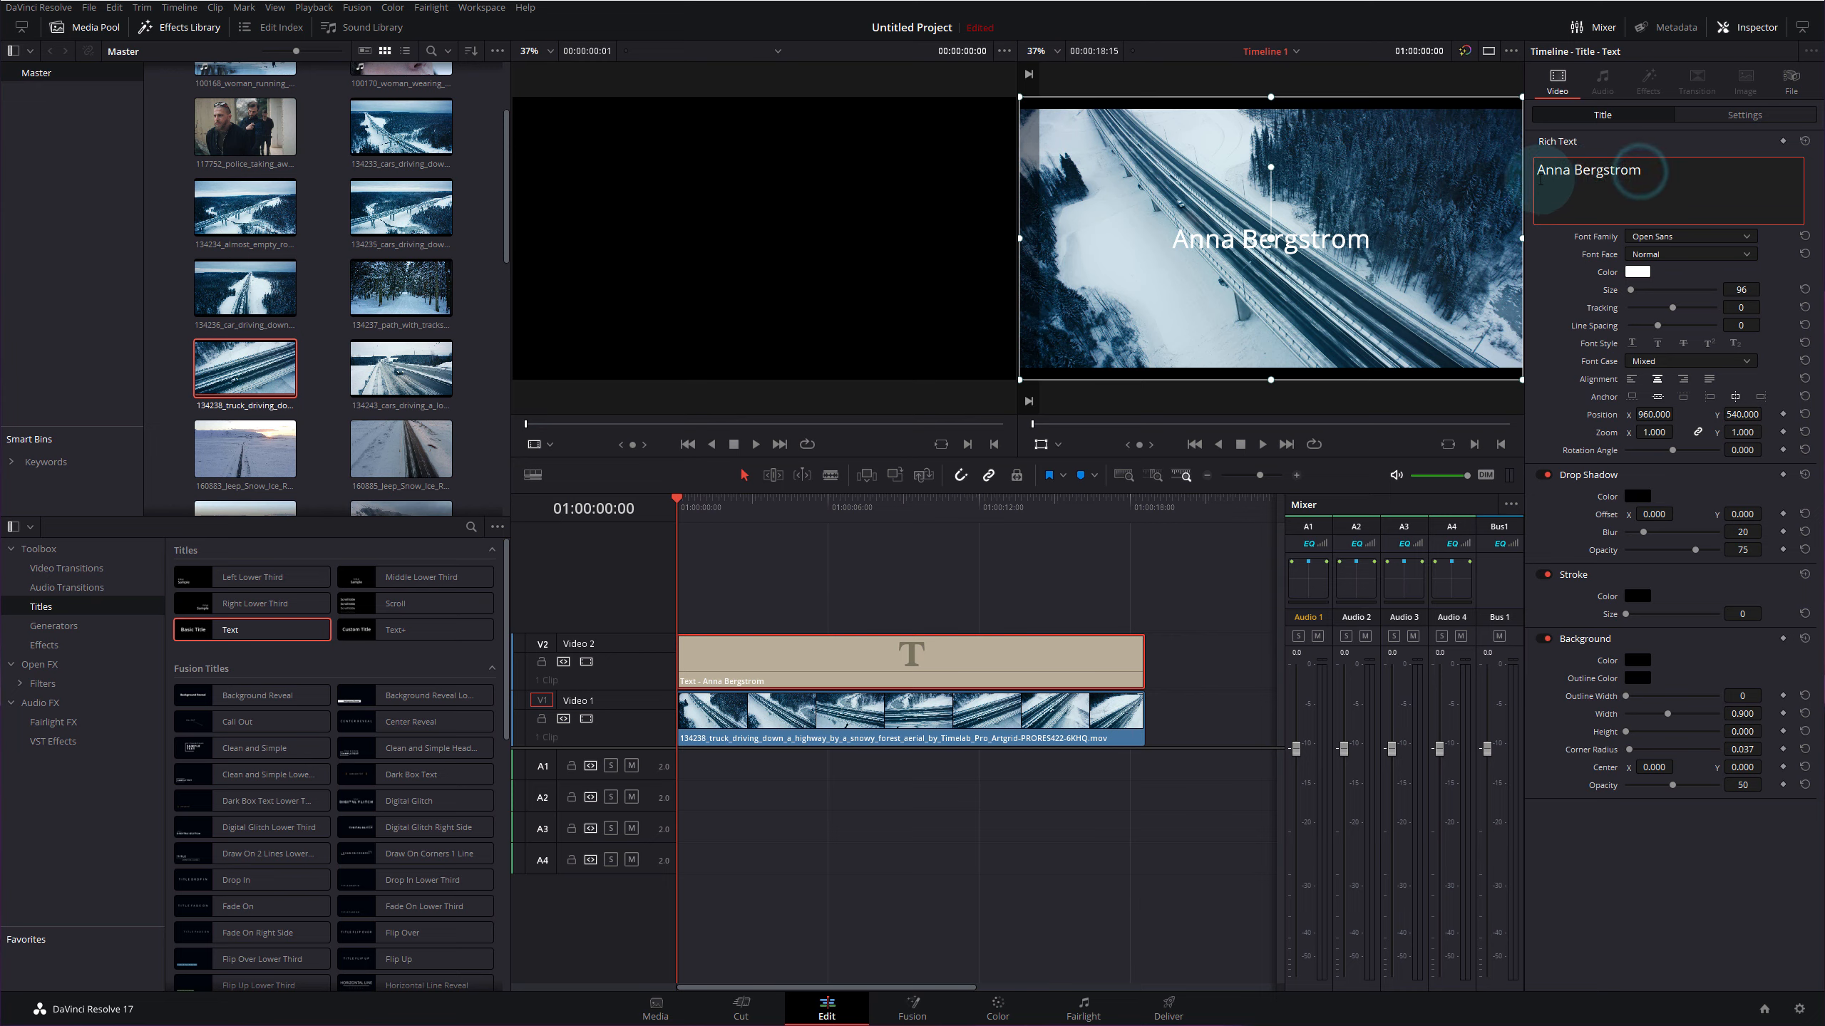
pyautogui.click(1745, 238)
pyautogui.scroll(15, 1645, 542)
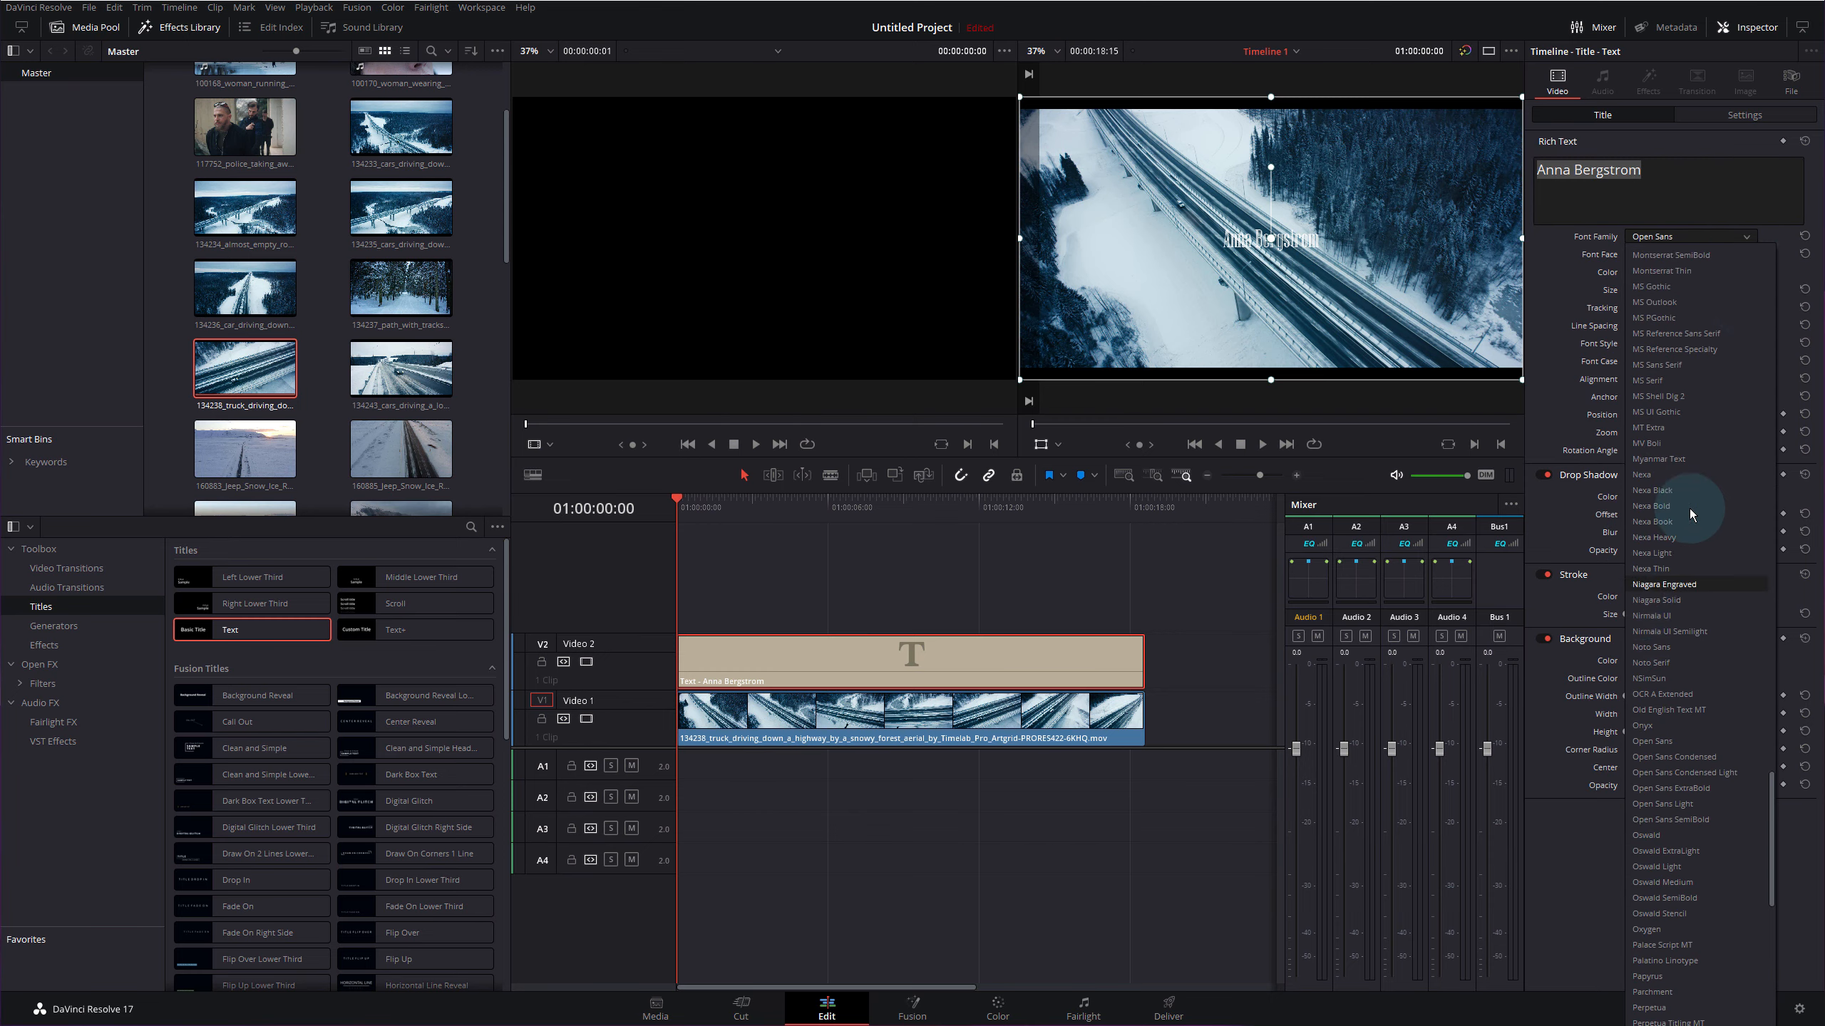
pyautogui.scroll(10, 1689, 507)
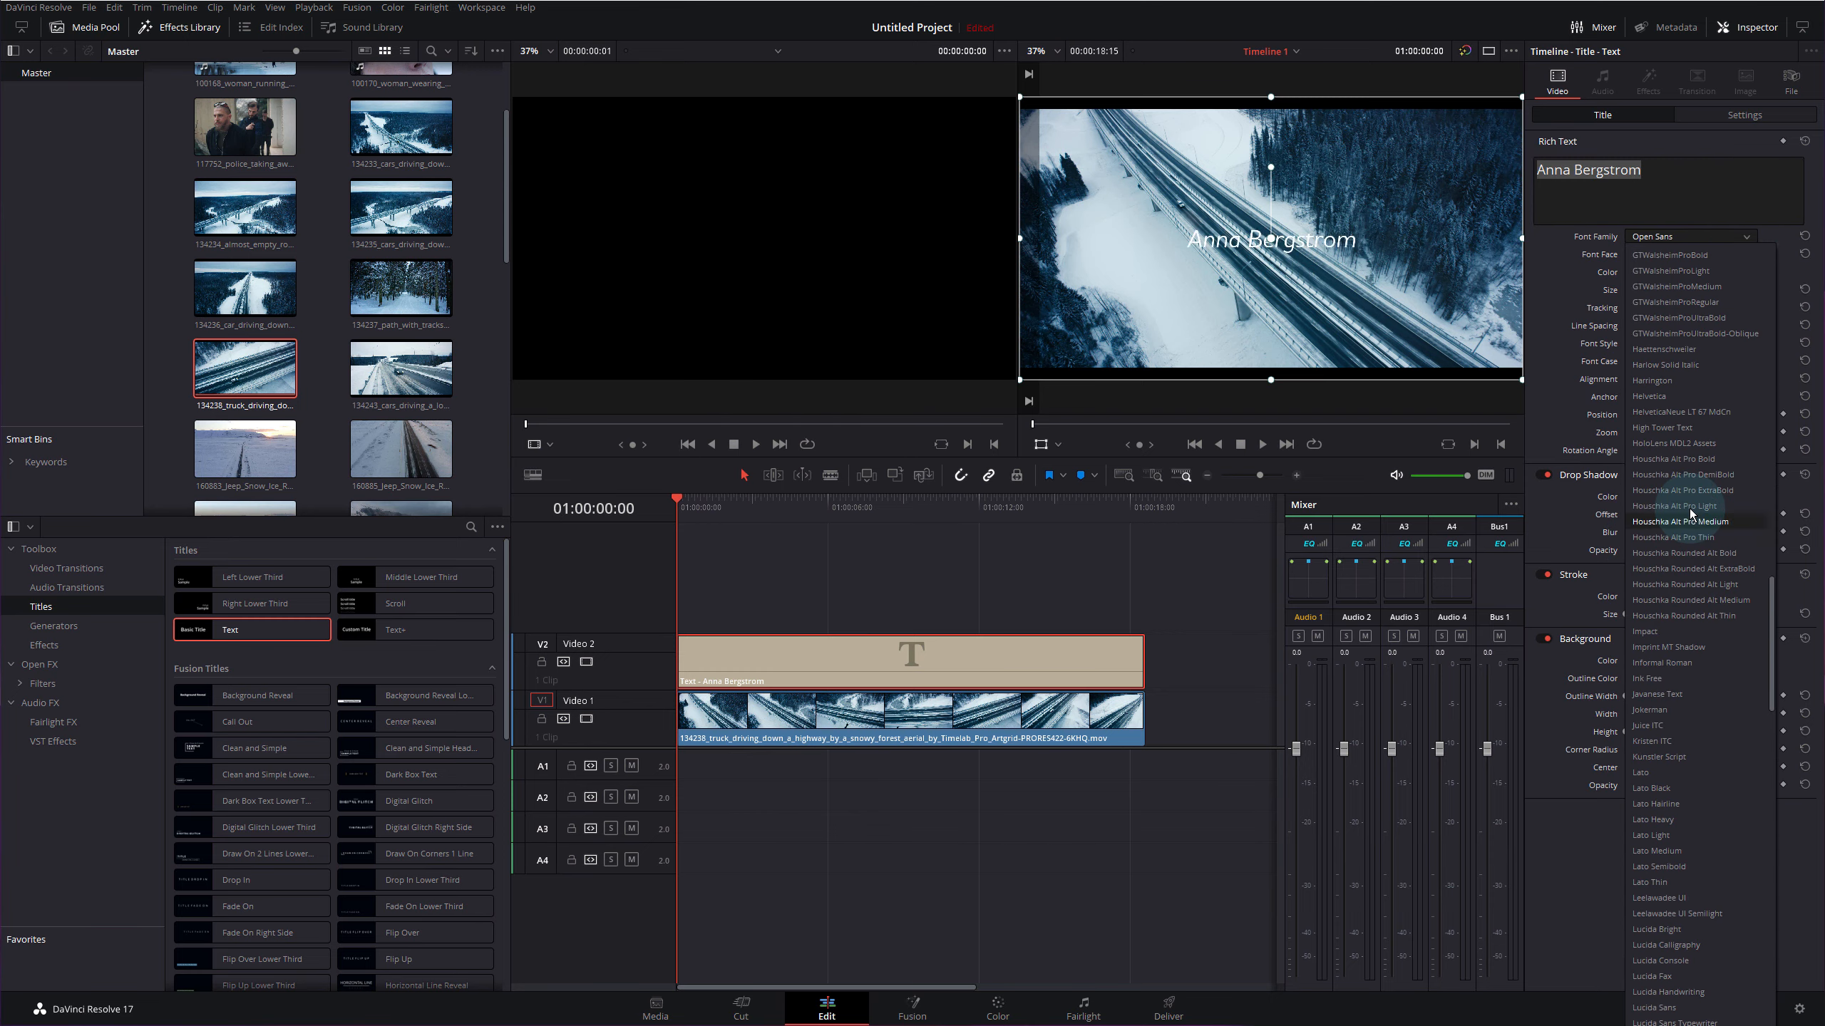
pyautogui.scroll(3, 1689, 507)
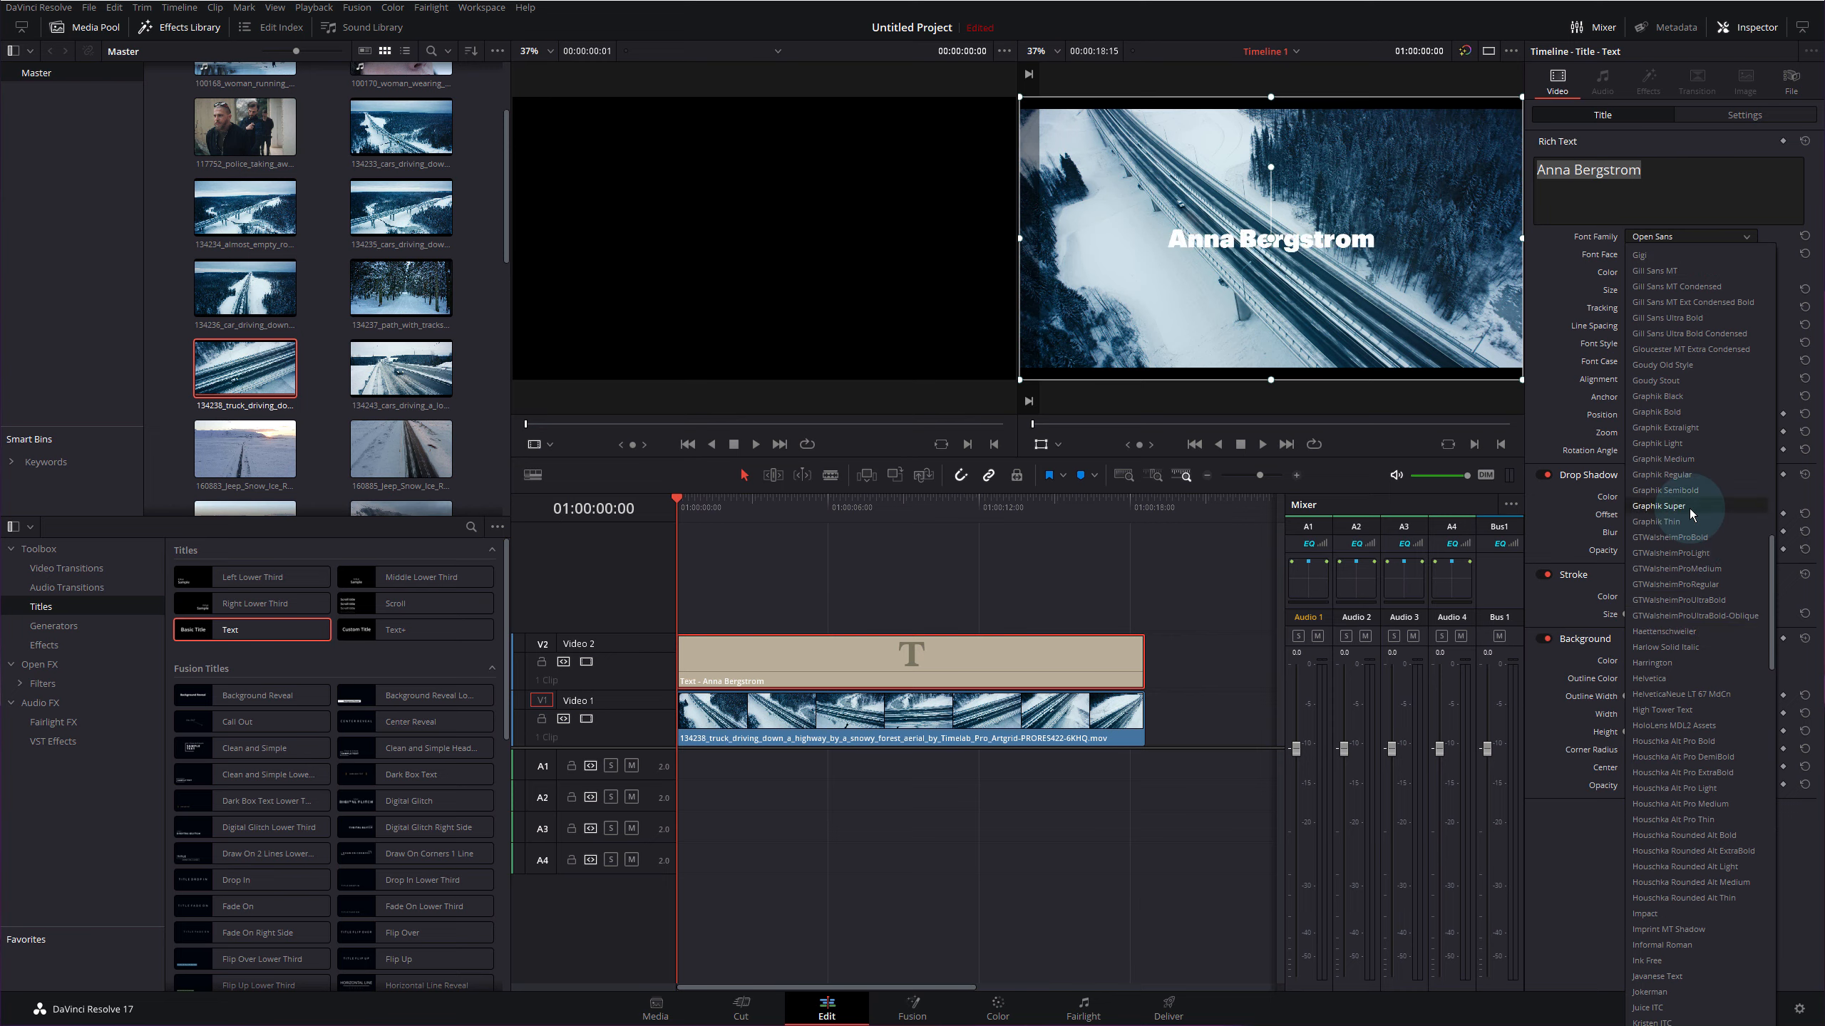
pyautogui.scroll(3, 1689, 507)
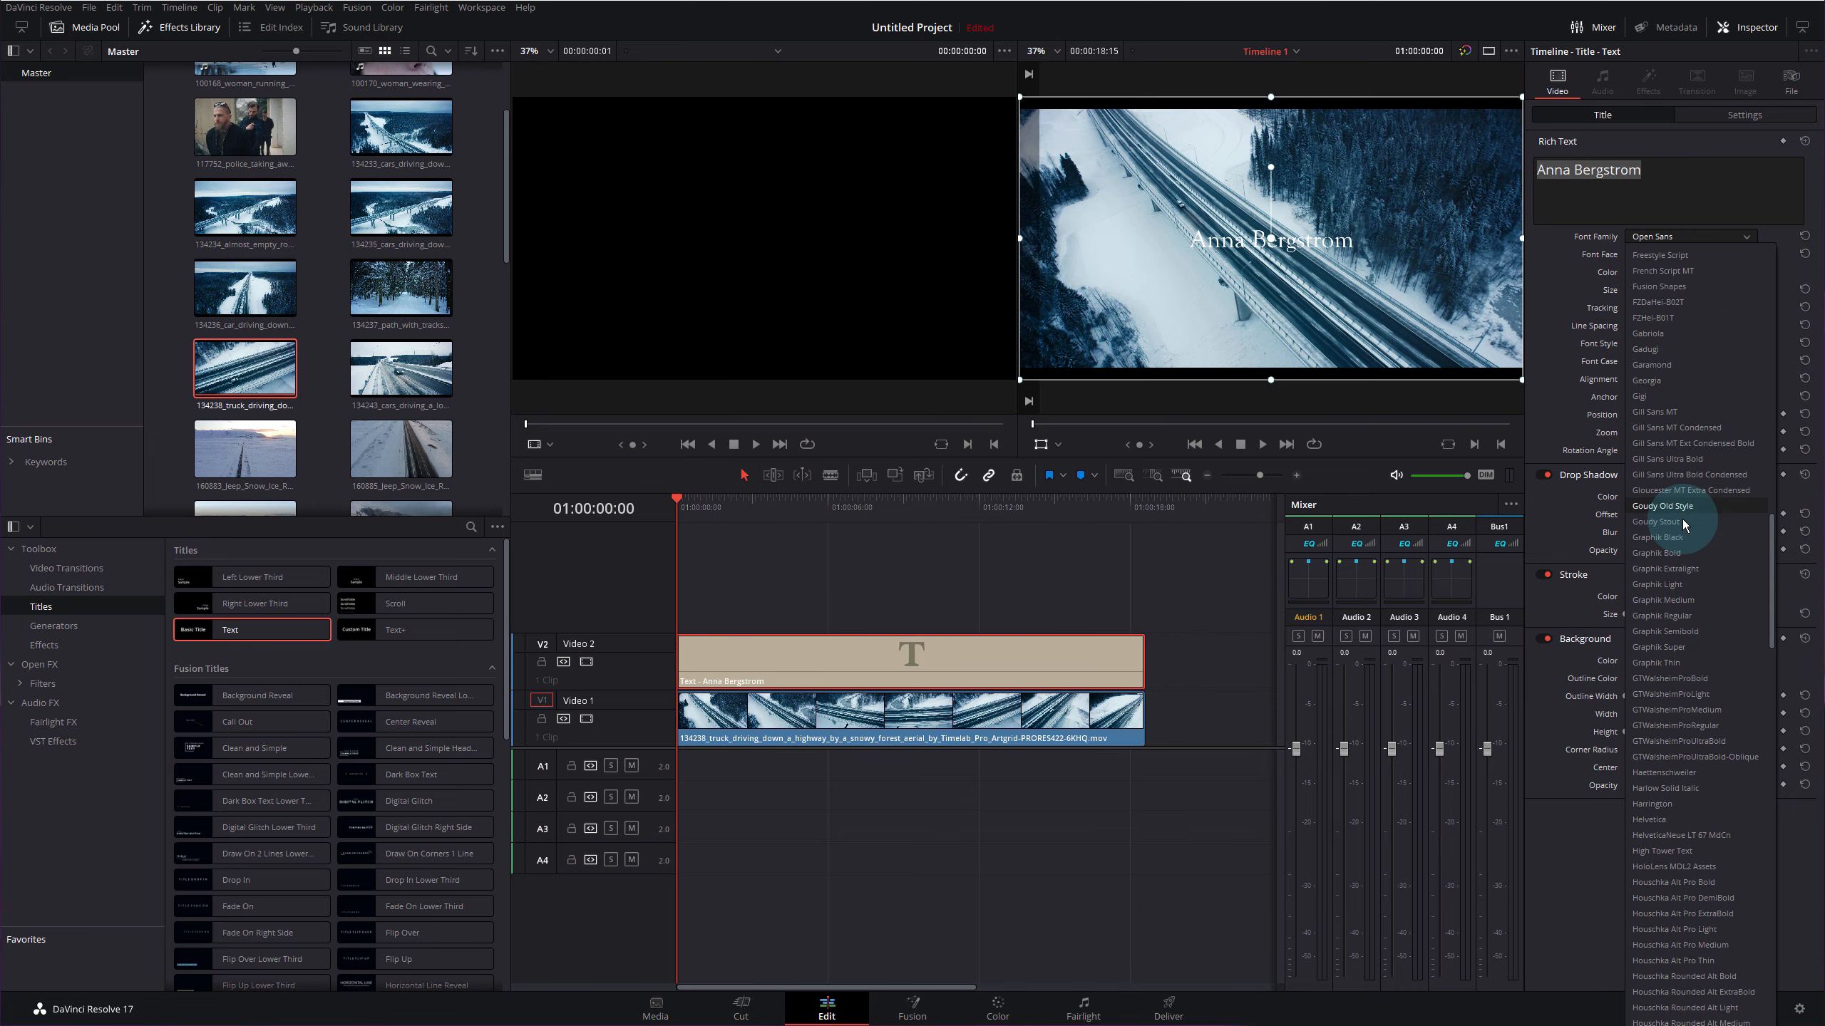
pyautogui.click(1676, 506)
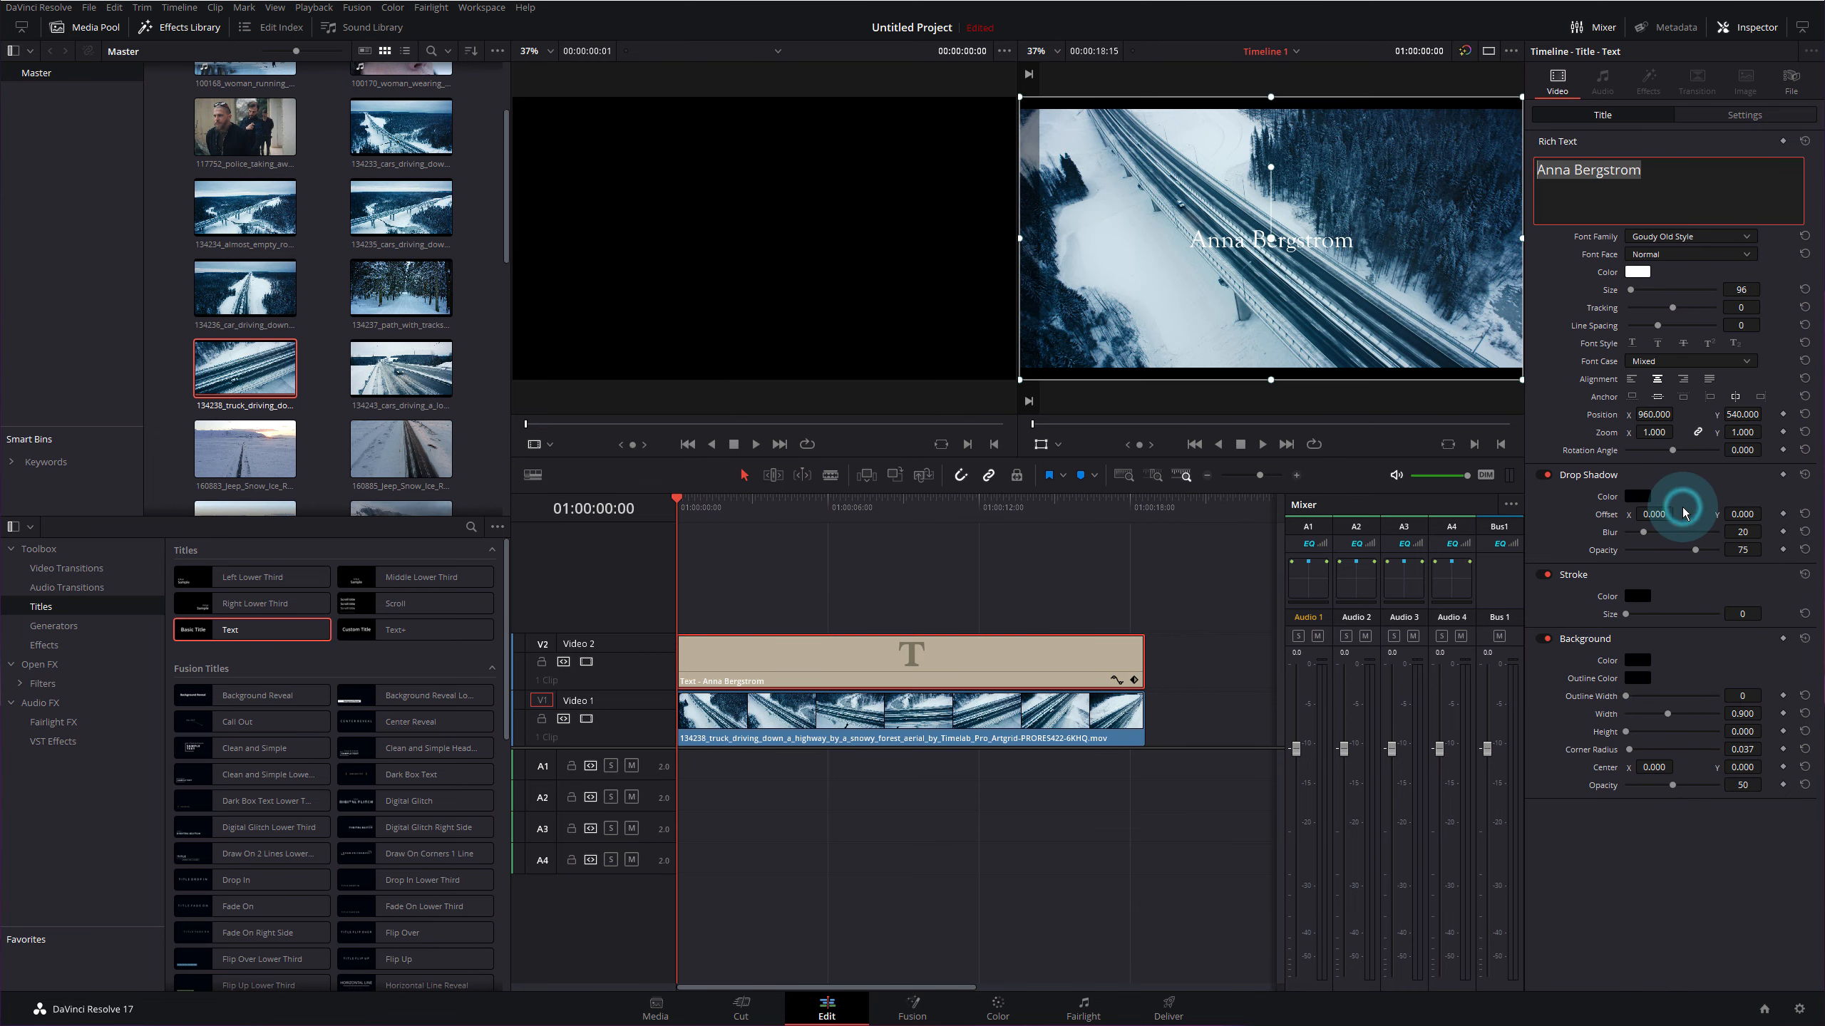
pyautogui.click(1659, 255)
pyautogui.click(1655, 287)
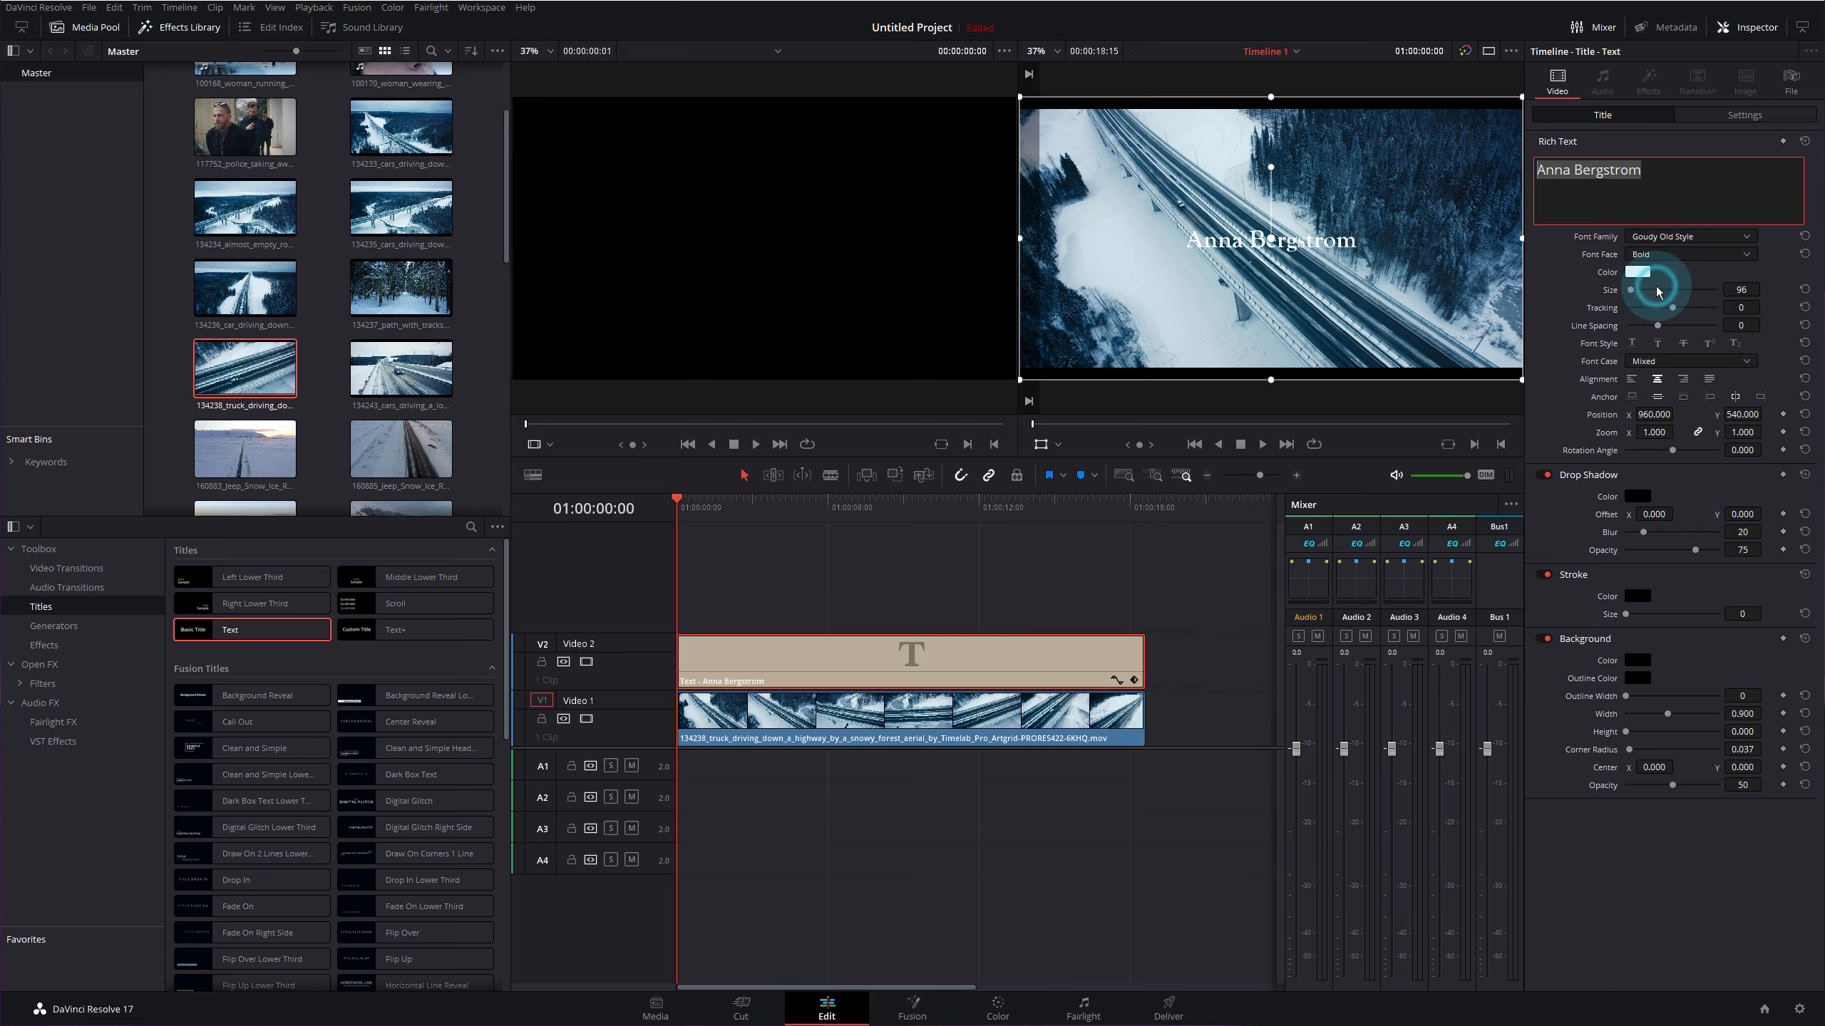
pyautogui.click(1532, 248)
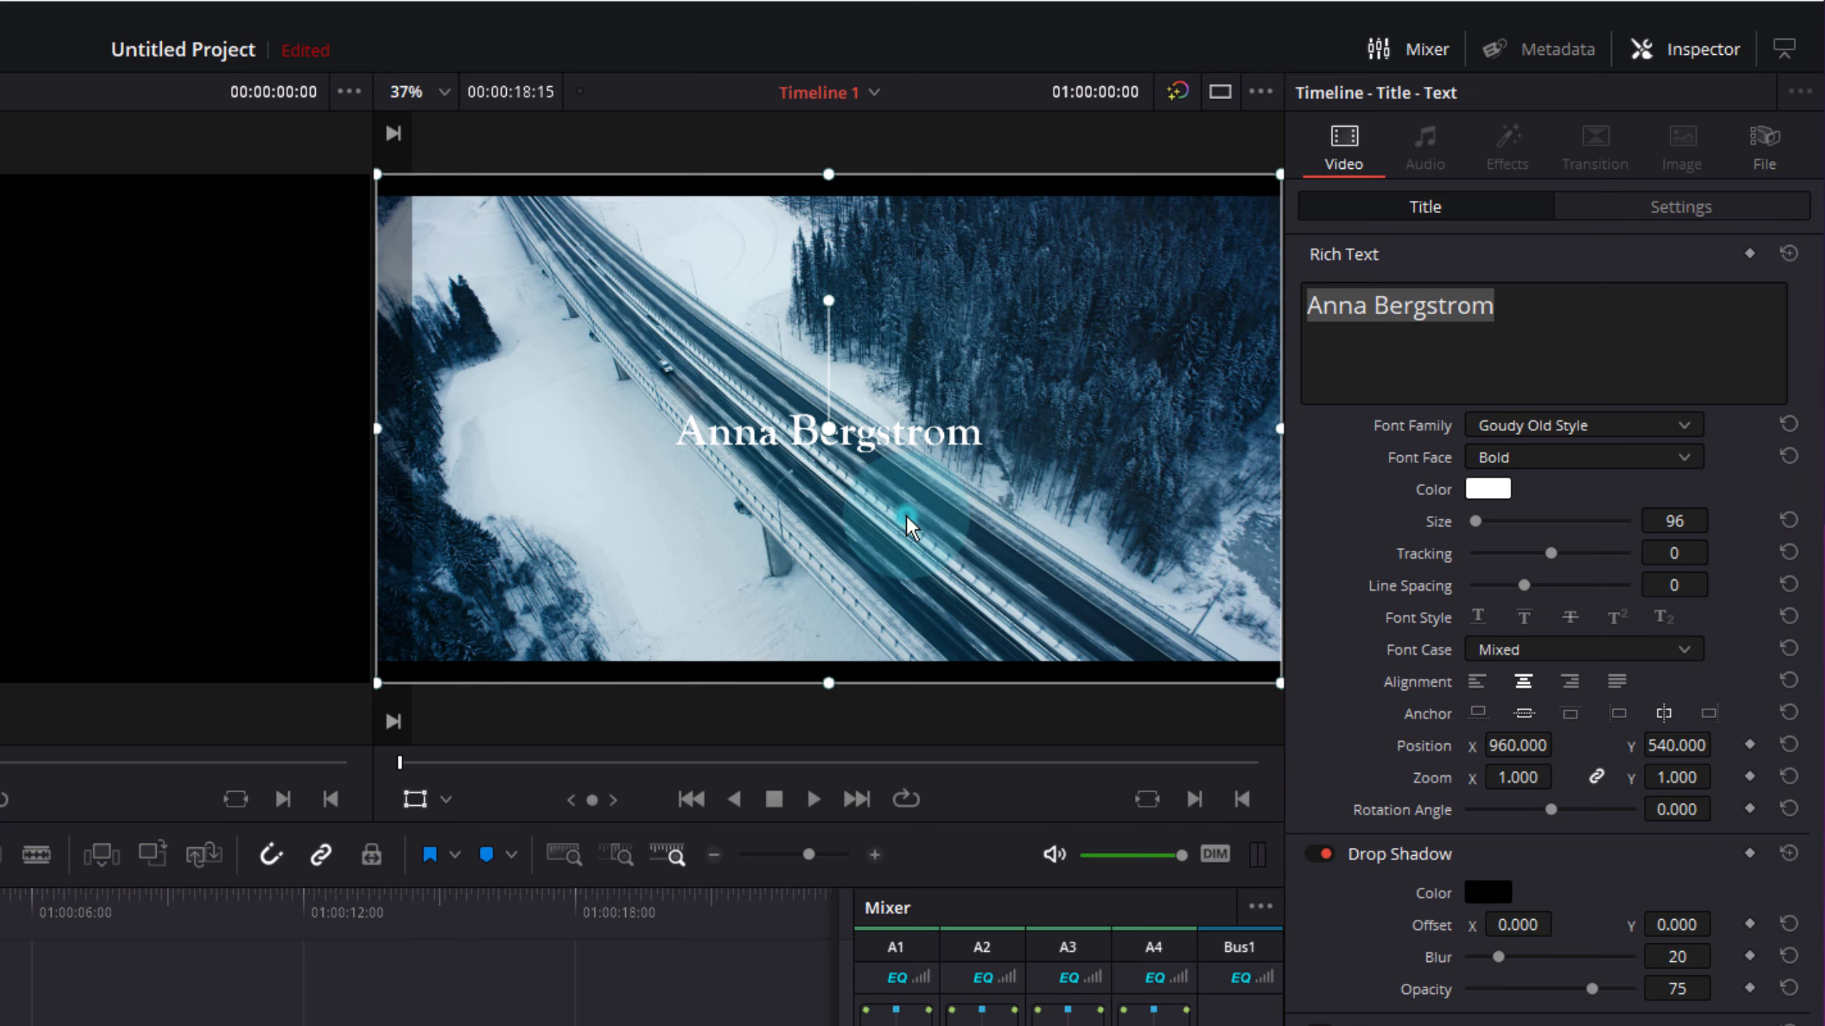
# - Shift the title up-left in the viewer, select the V1 highway clip, and open the Color page
pyautogui.moveTo(906, 525); pyautogui.dragTo(749, 424)
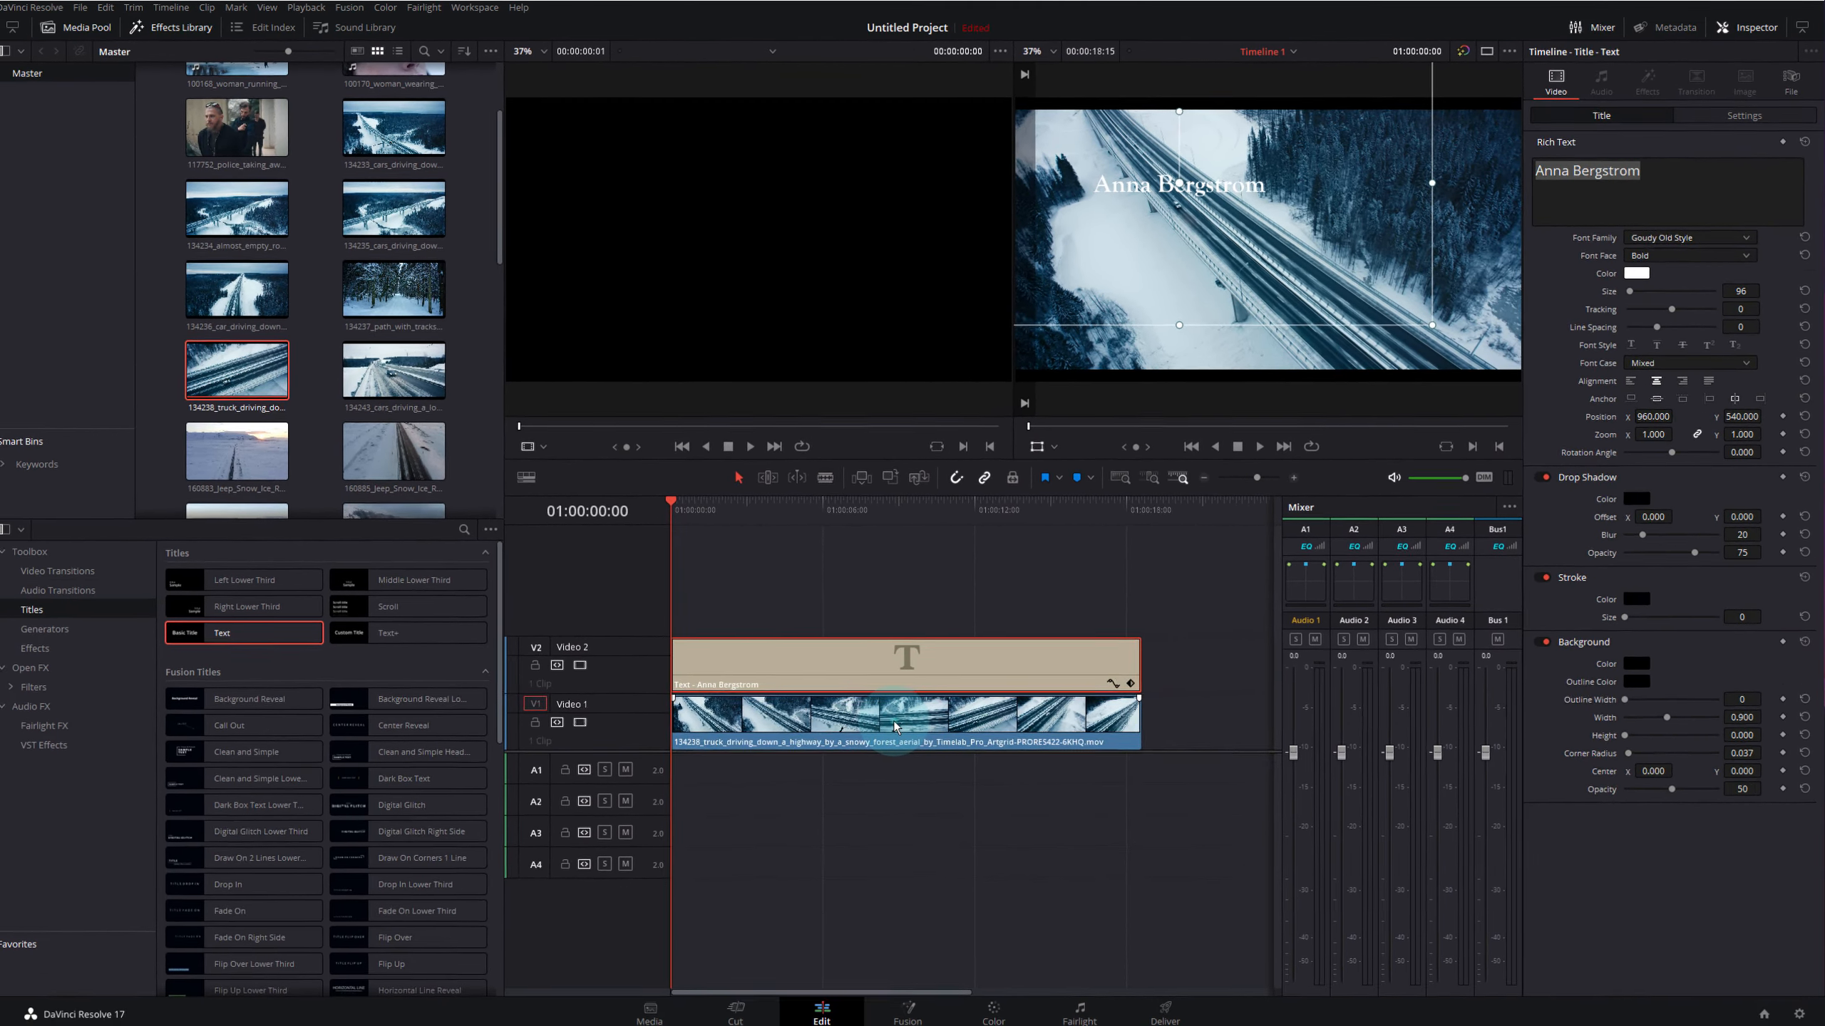
pyautogui.click(895, 725)
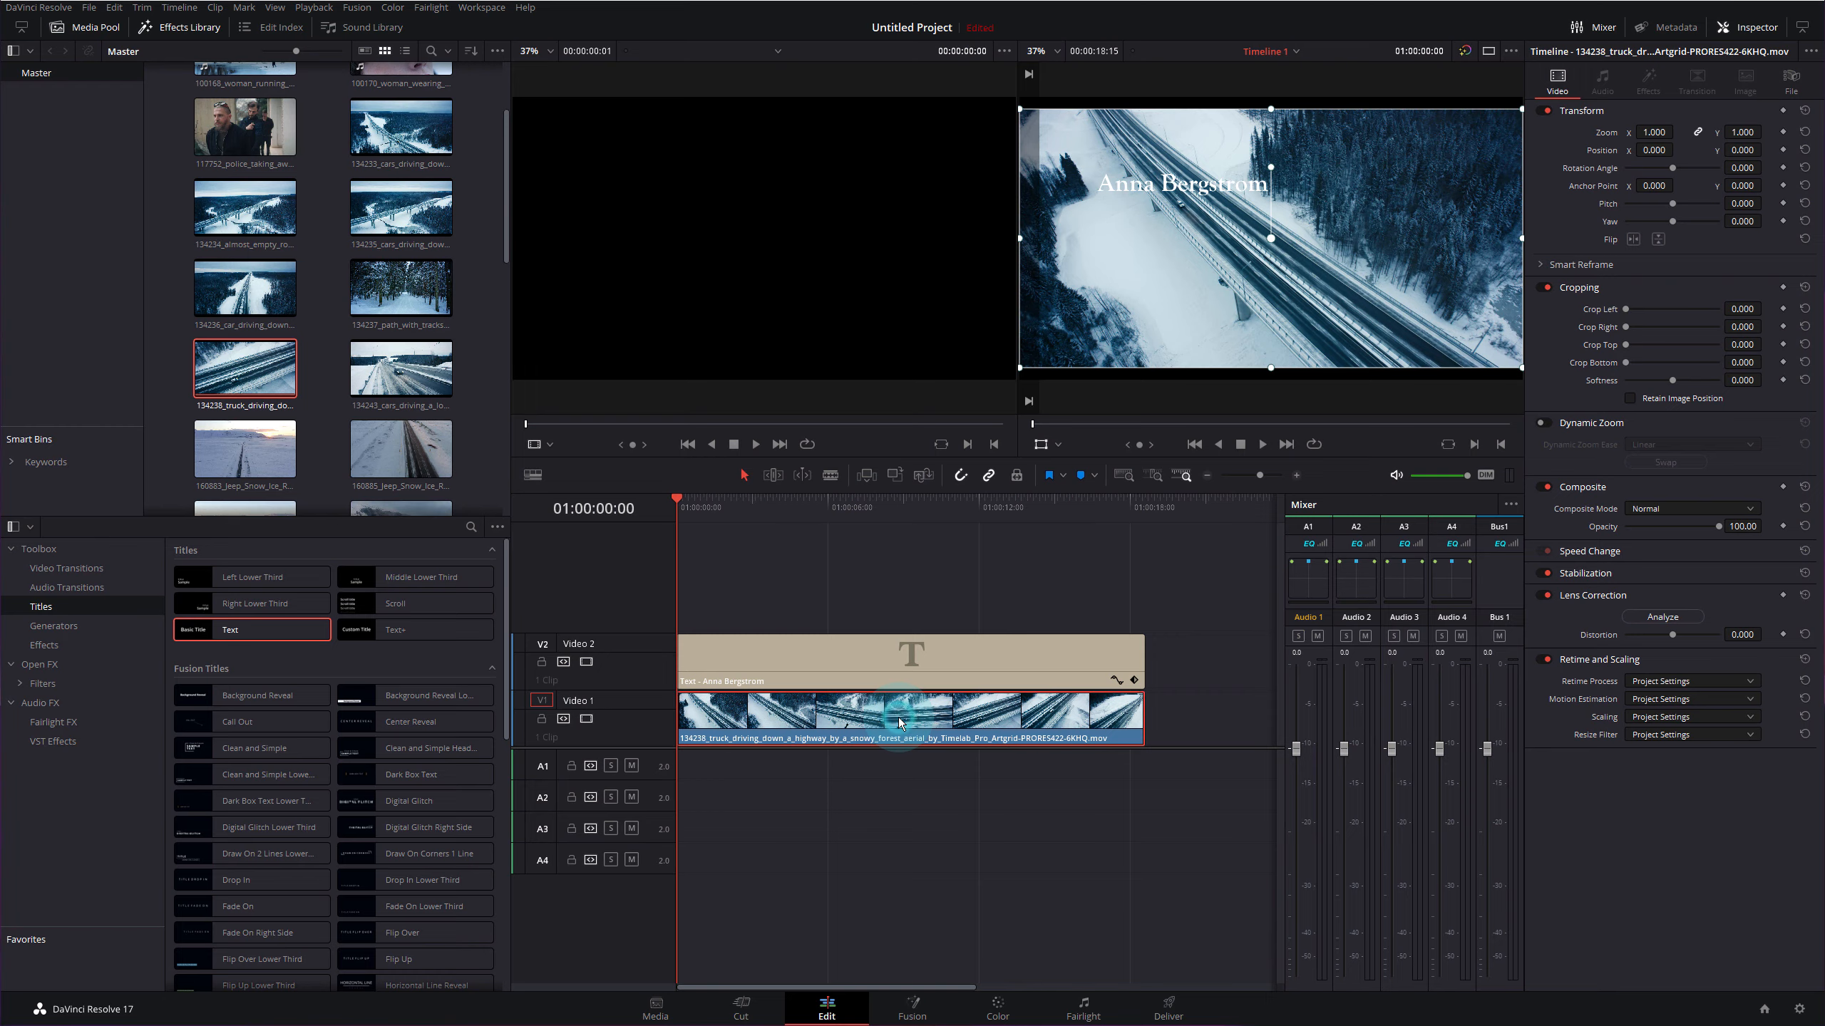
pyautogui.click(997, 1016)
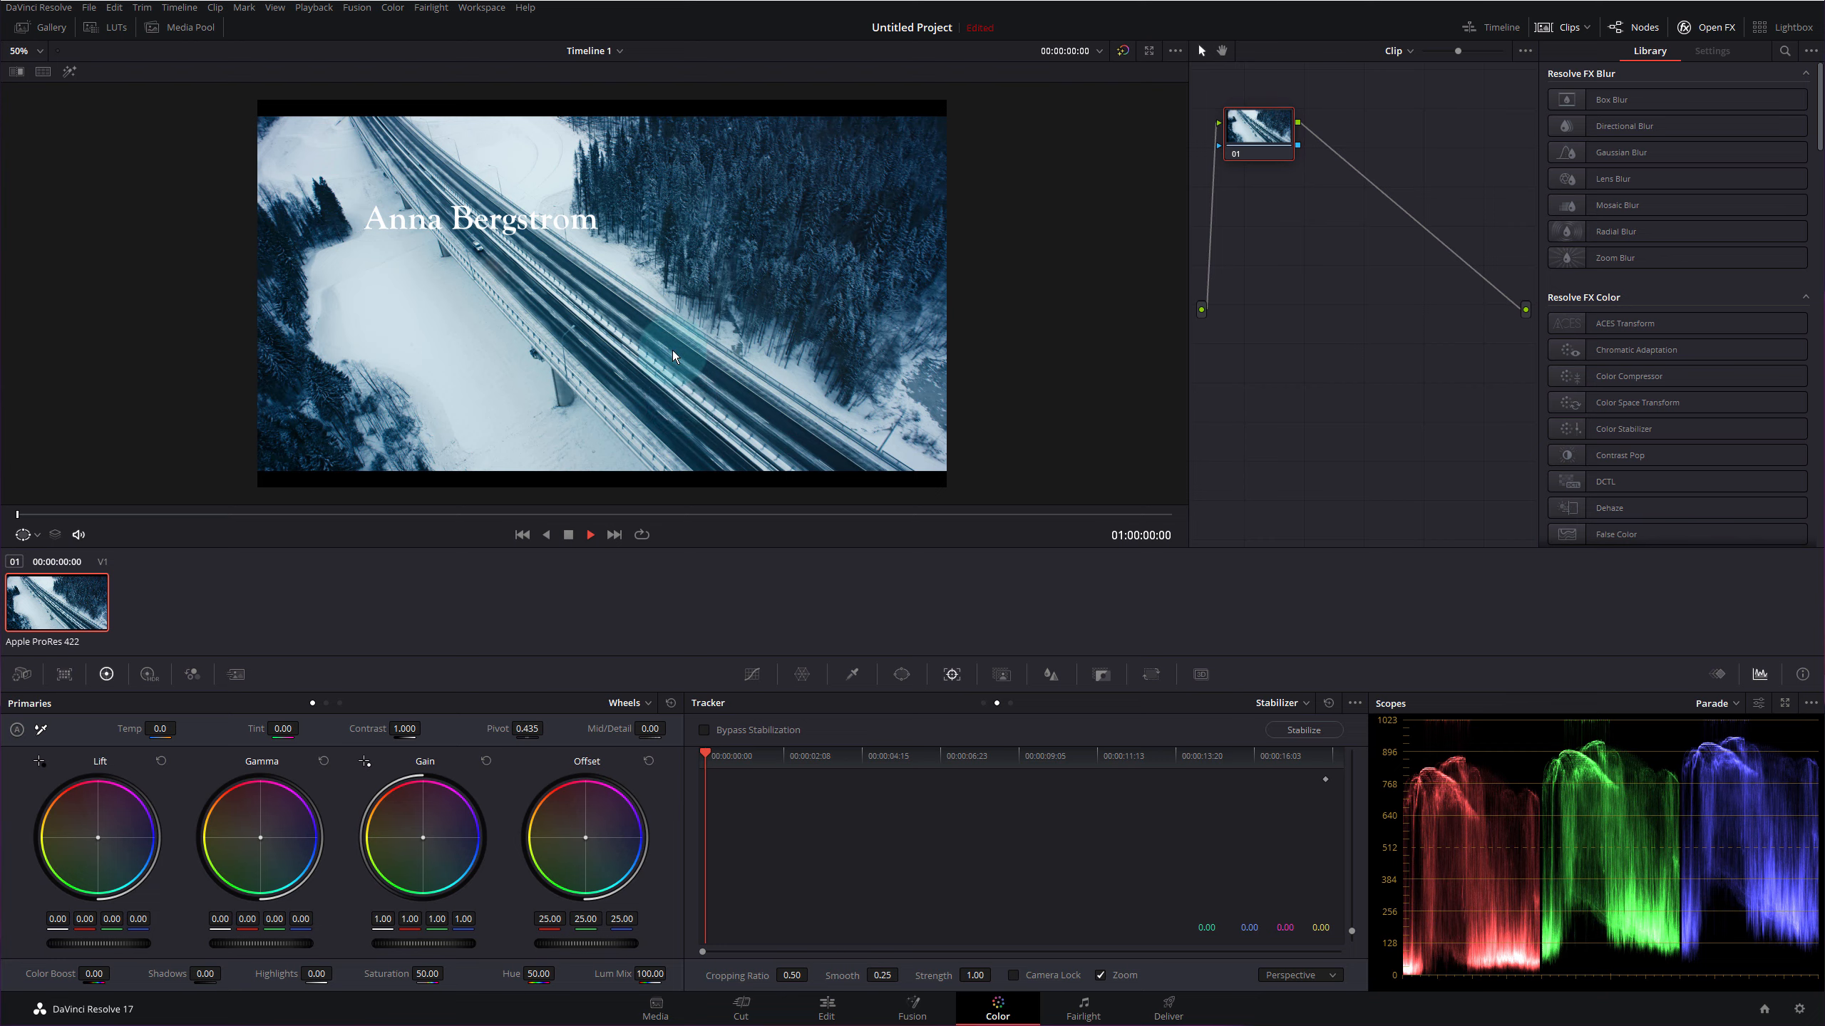
# - Switch the Tracker to the classic Stabilizer using Point Tracker
pyautogui.click(948, 673)
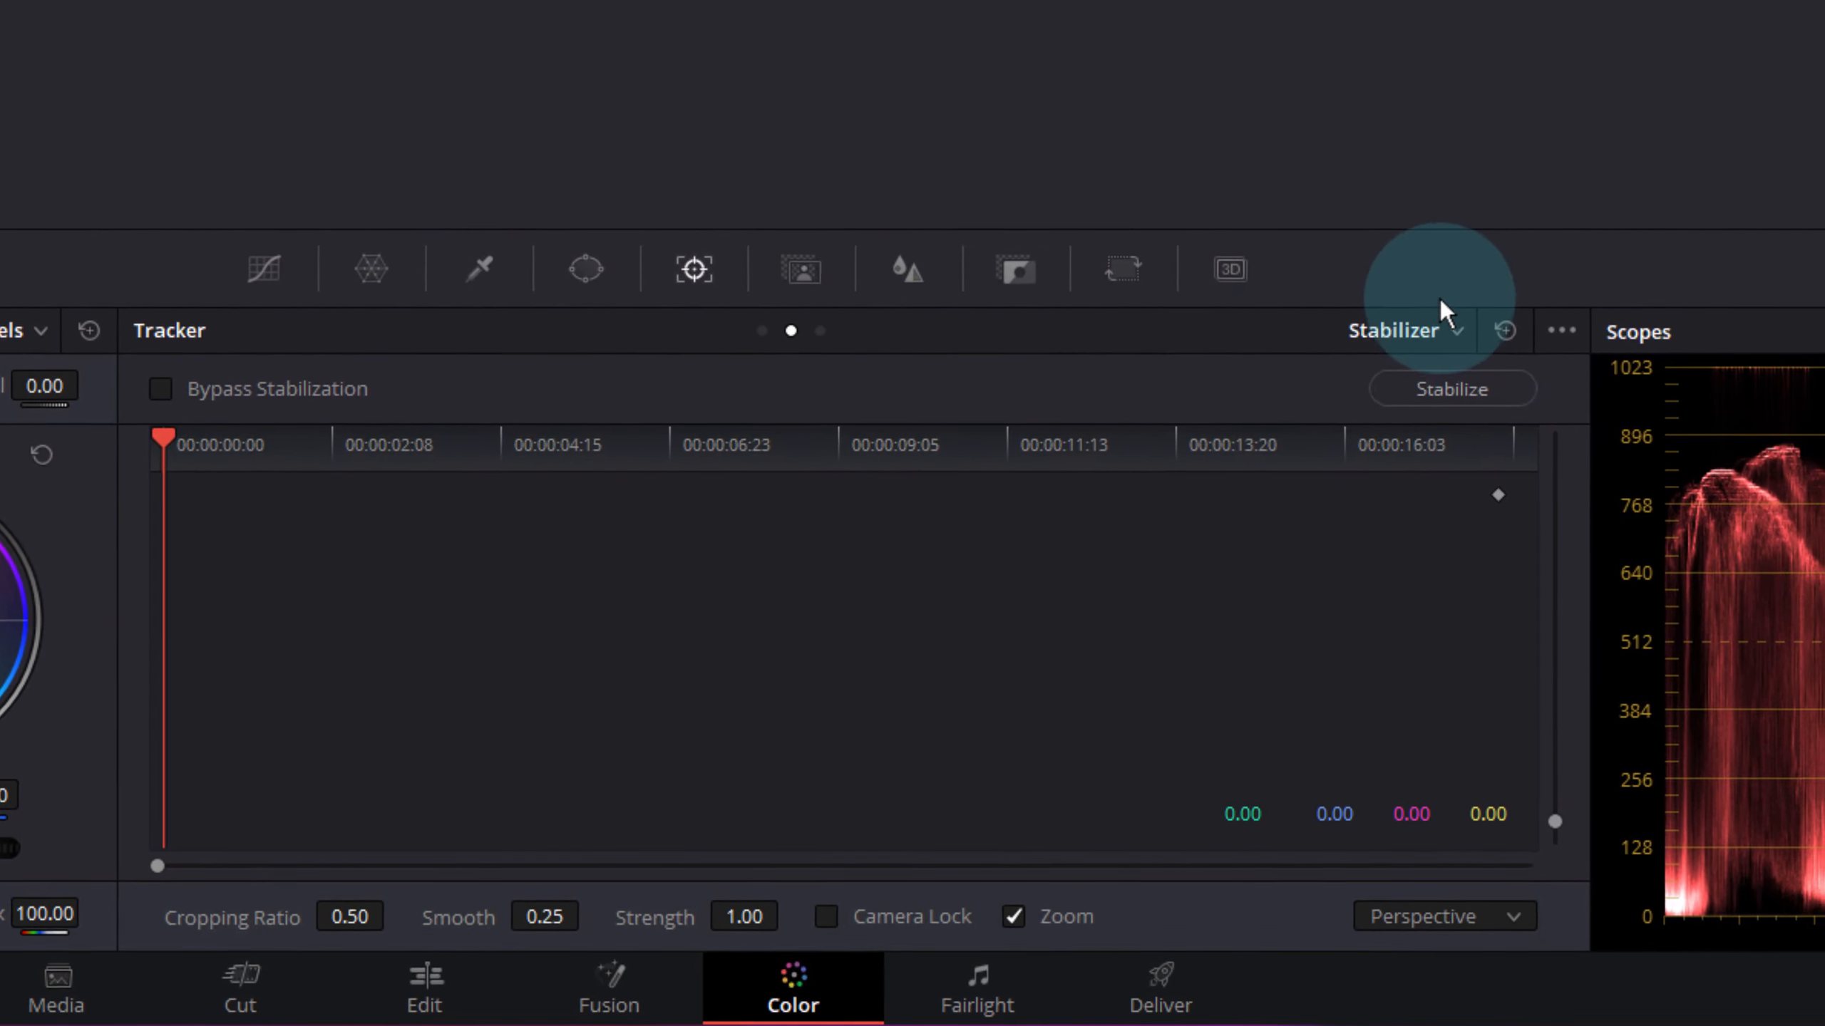
pyautogui.click(1444, 327)
pyautogui.click(1352, 432)
pyautogui.click(1451, 389)
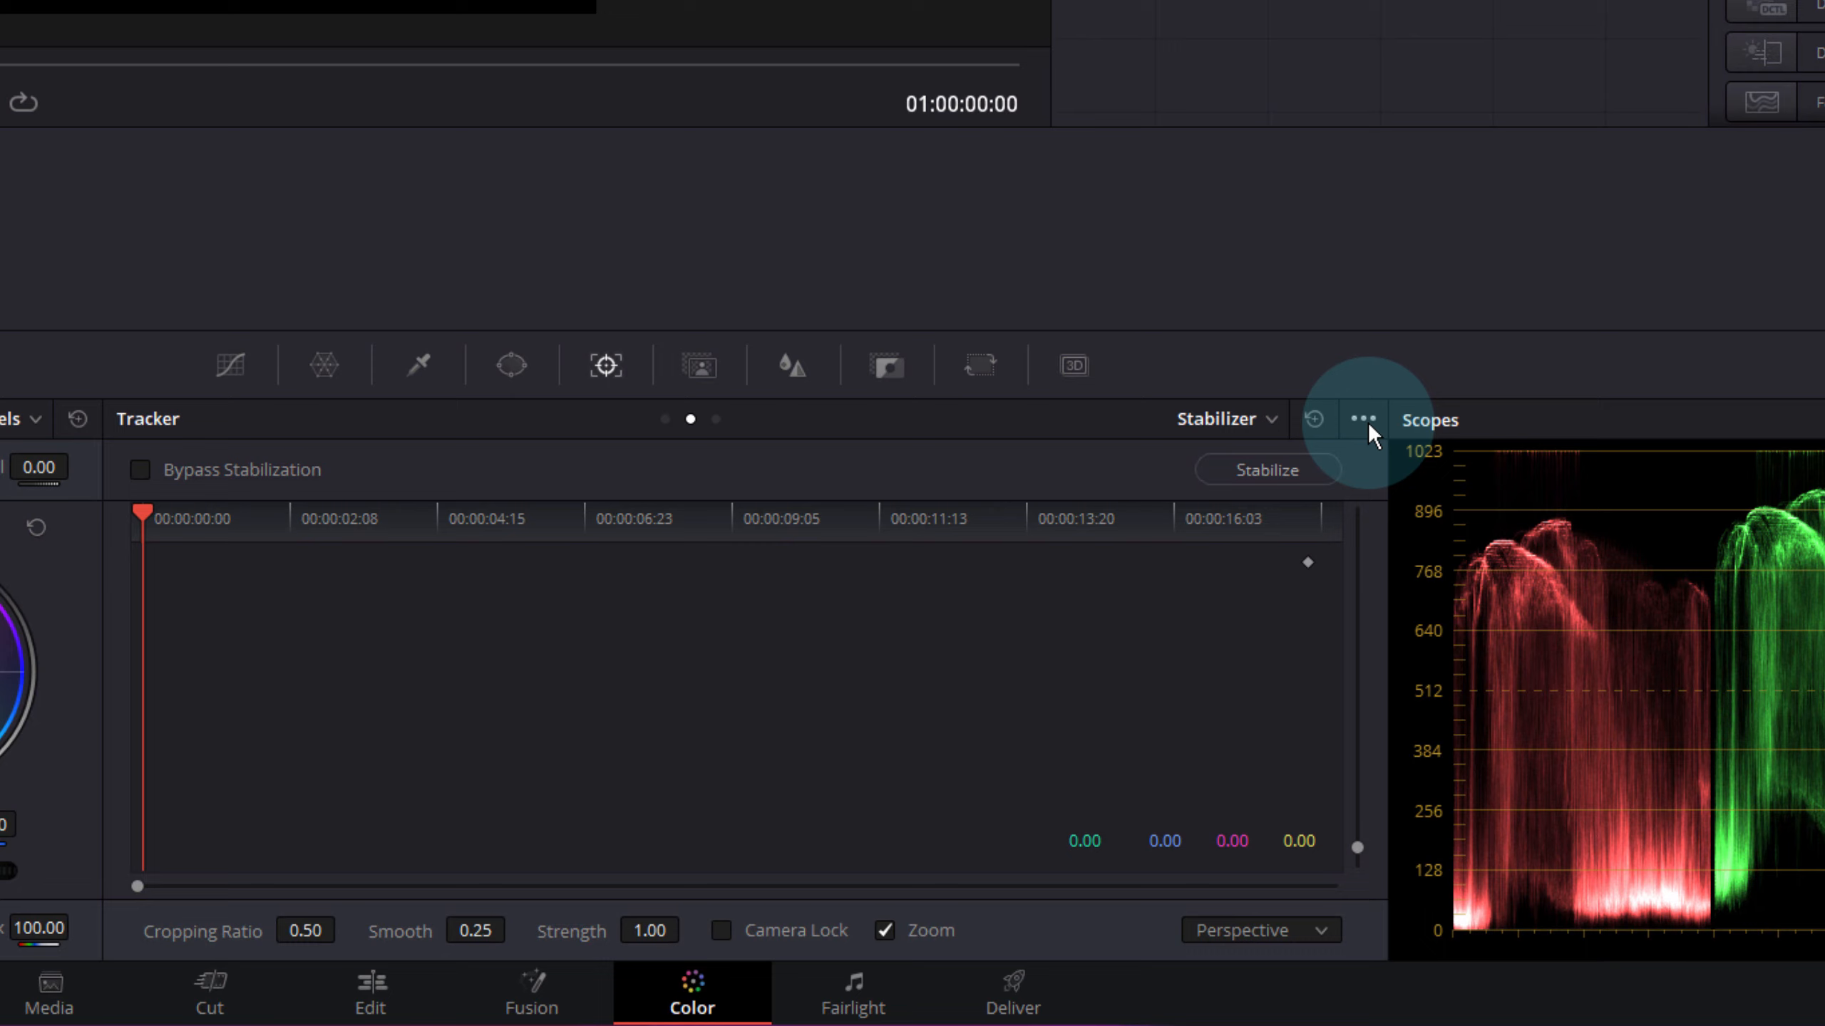
pyautogui.click(1363, 420)
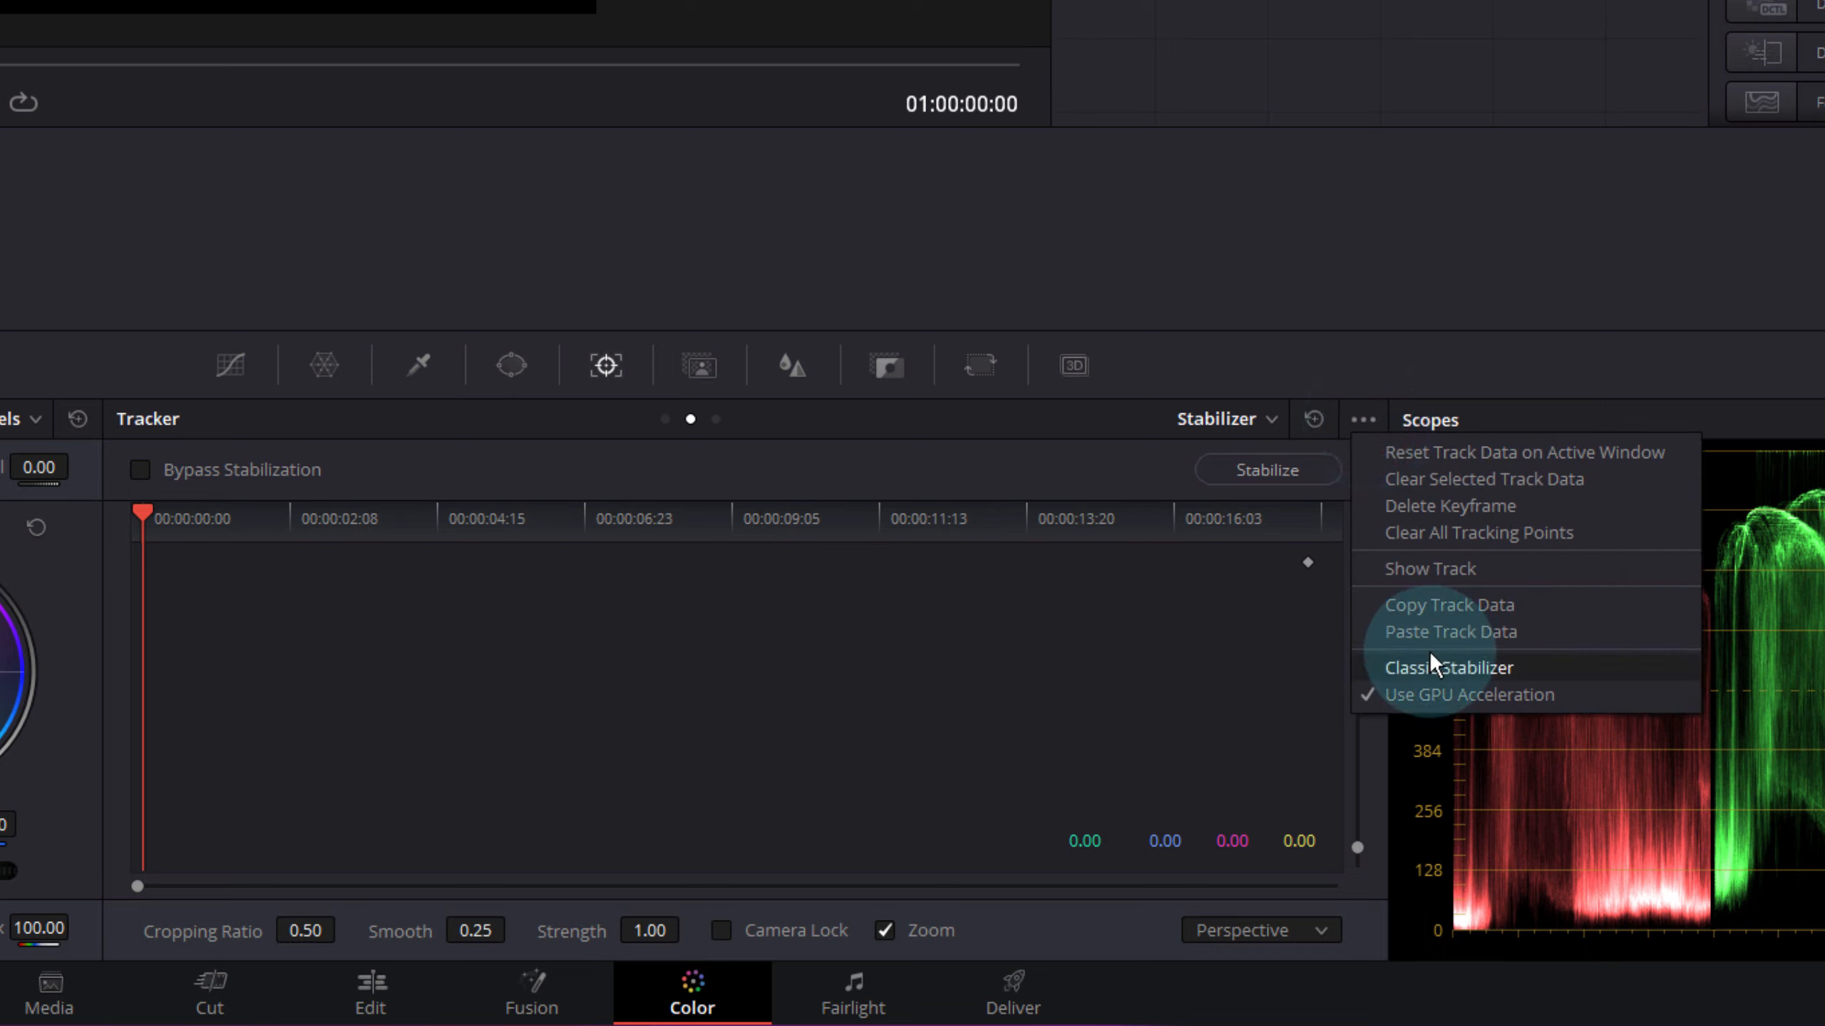
pyautogui.click(1480, 671)
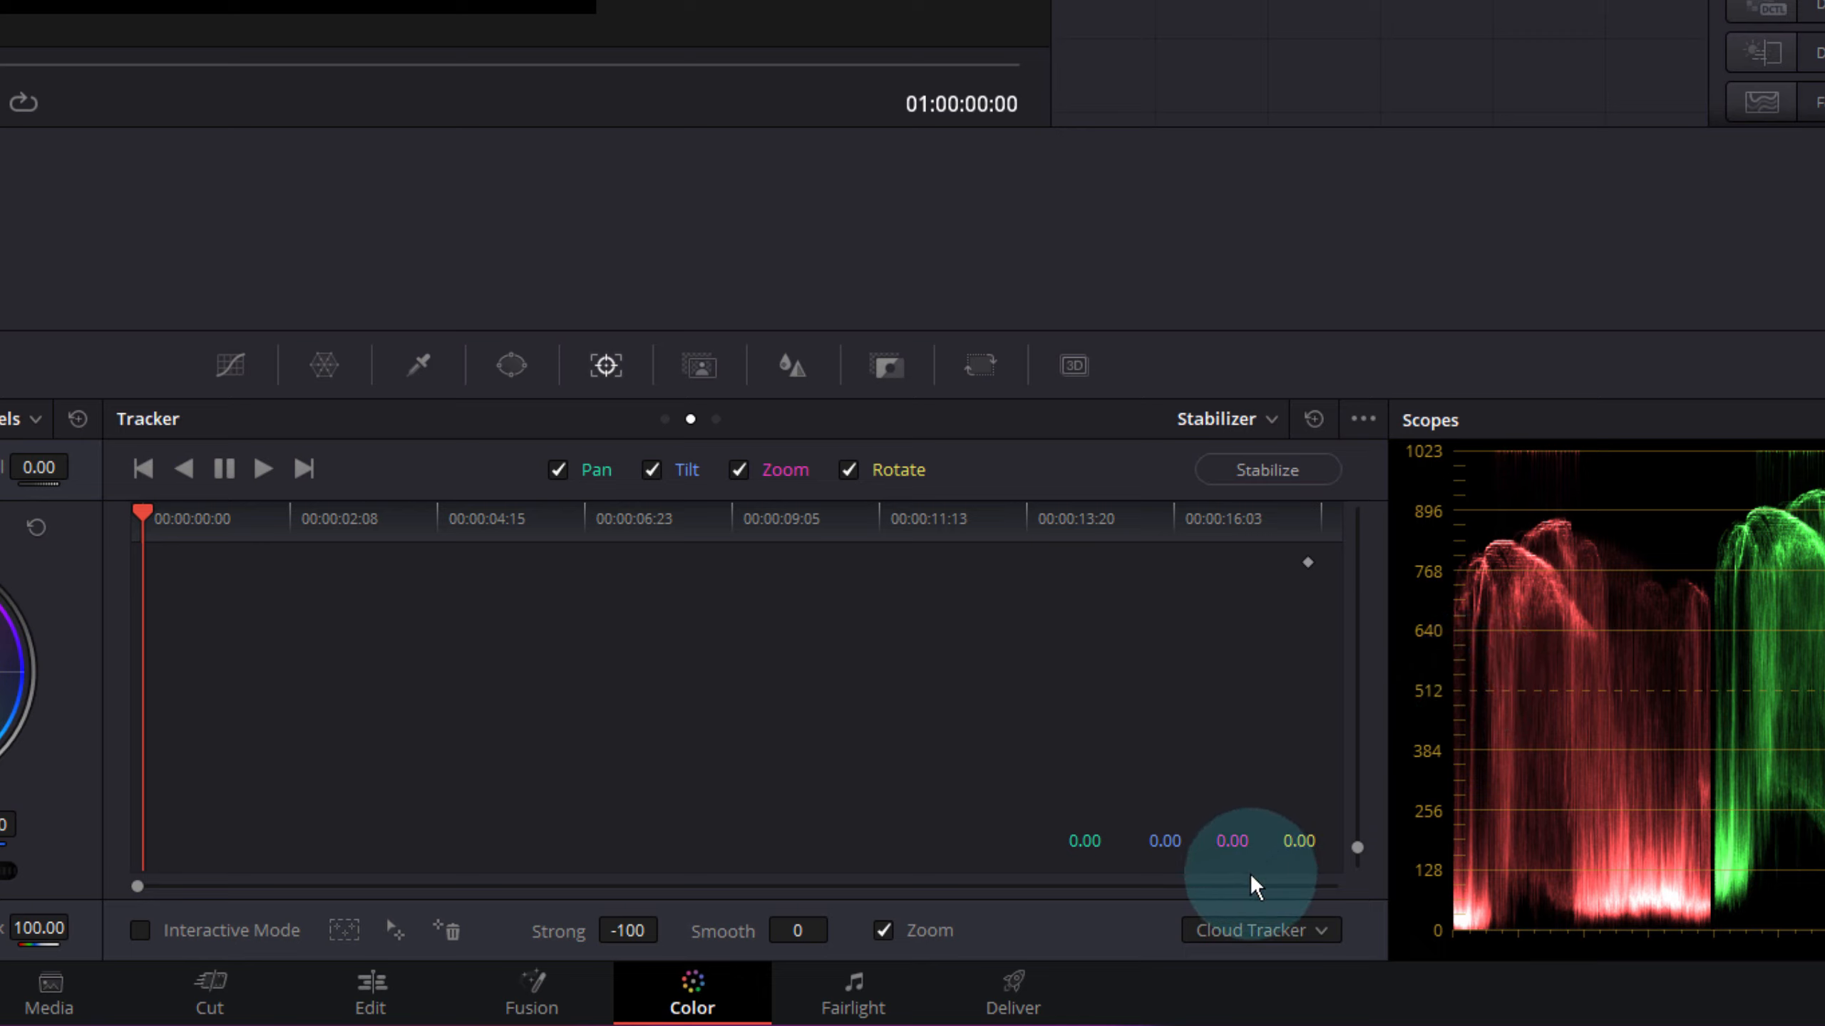
pyautogui.click(1320, 936)
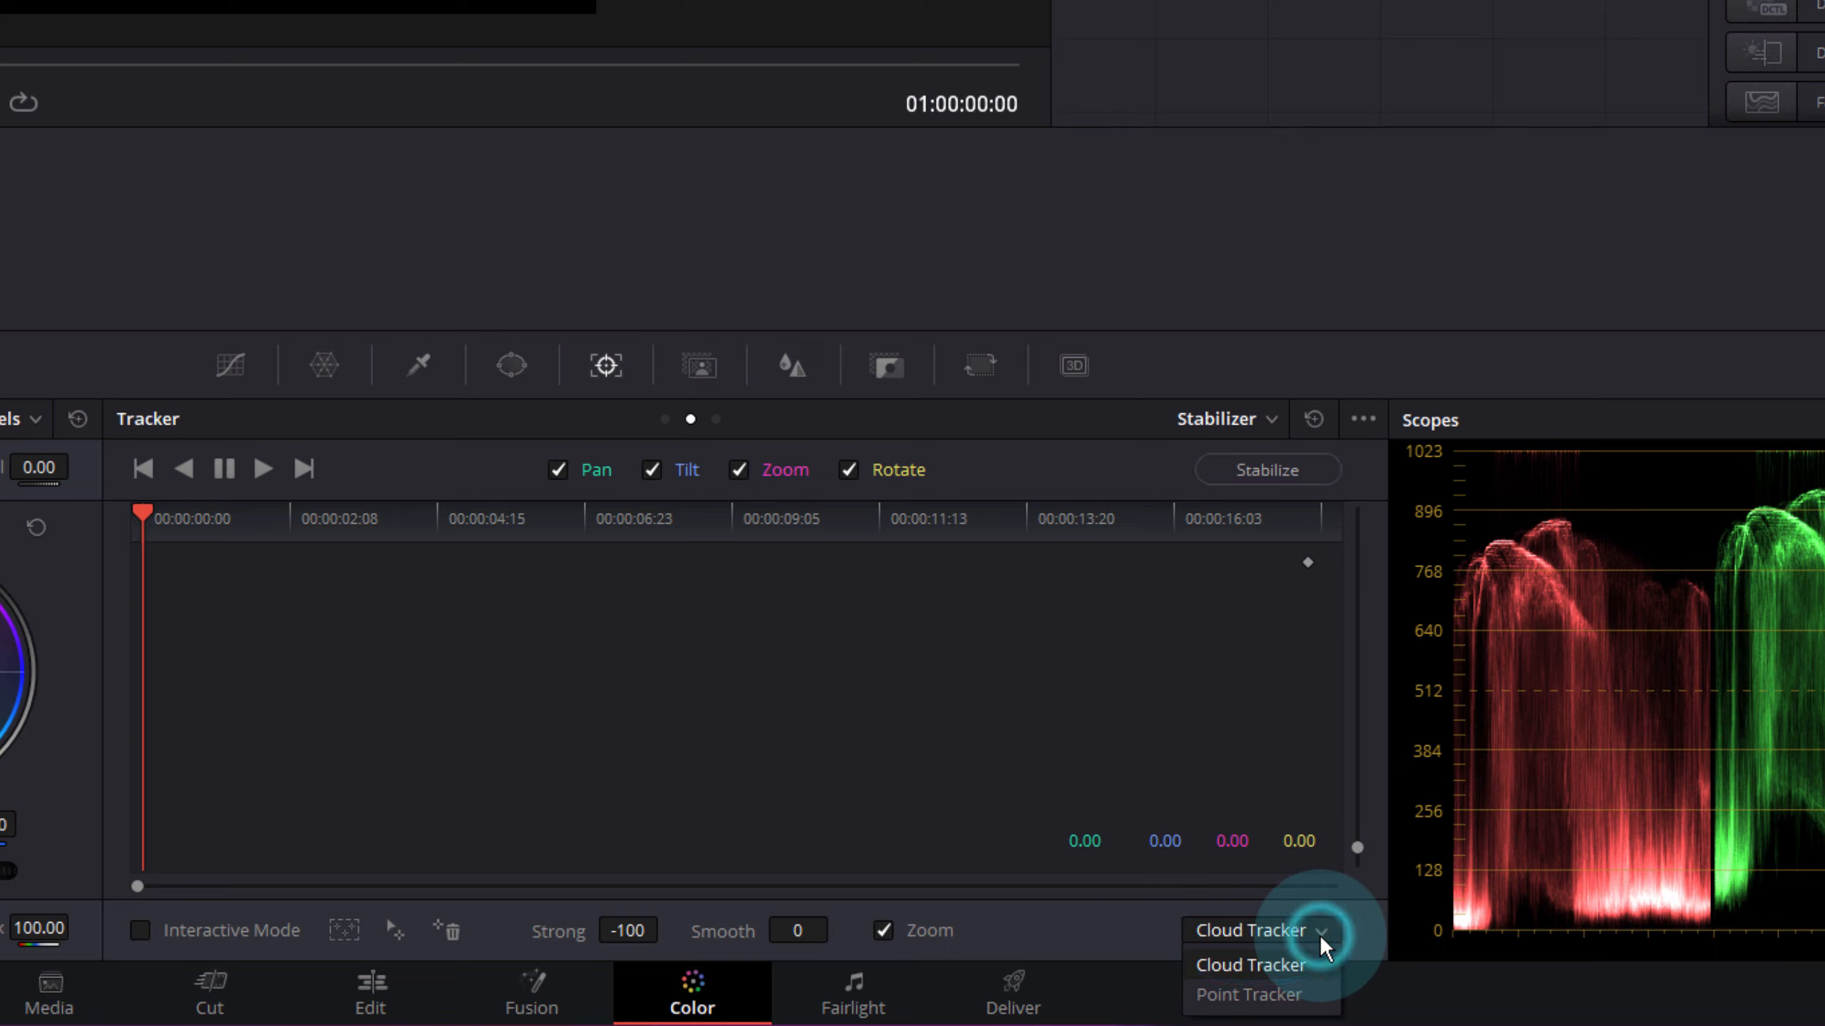
pyautogui.click(1258, 996)
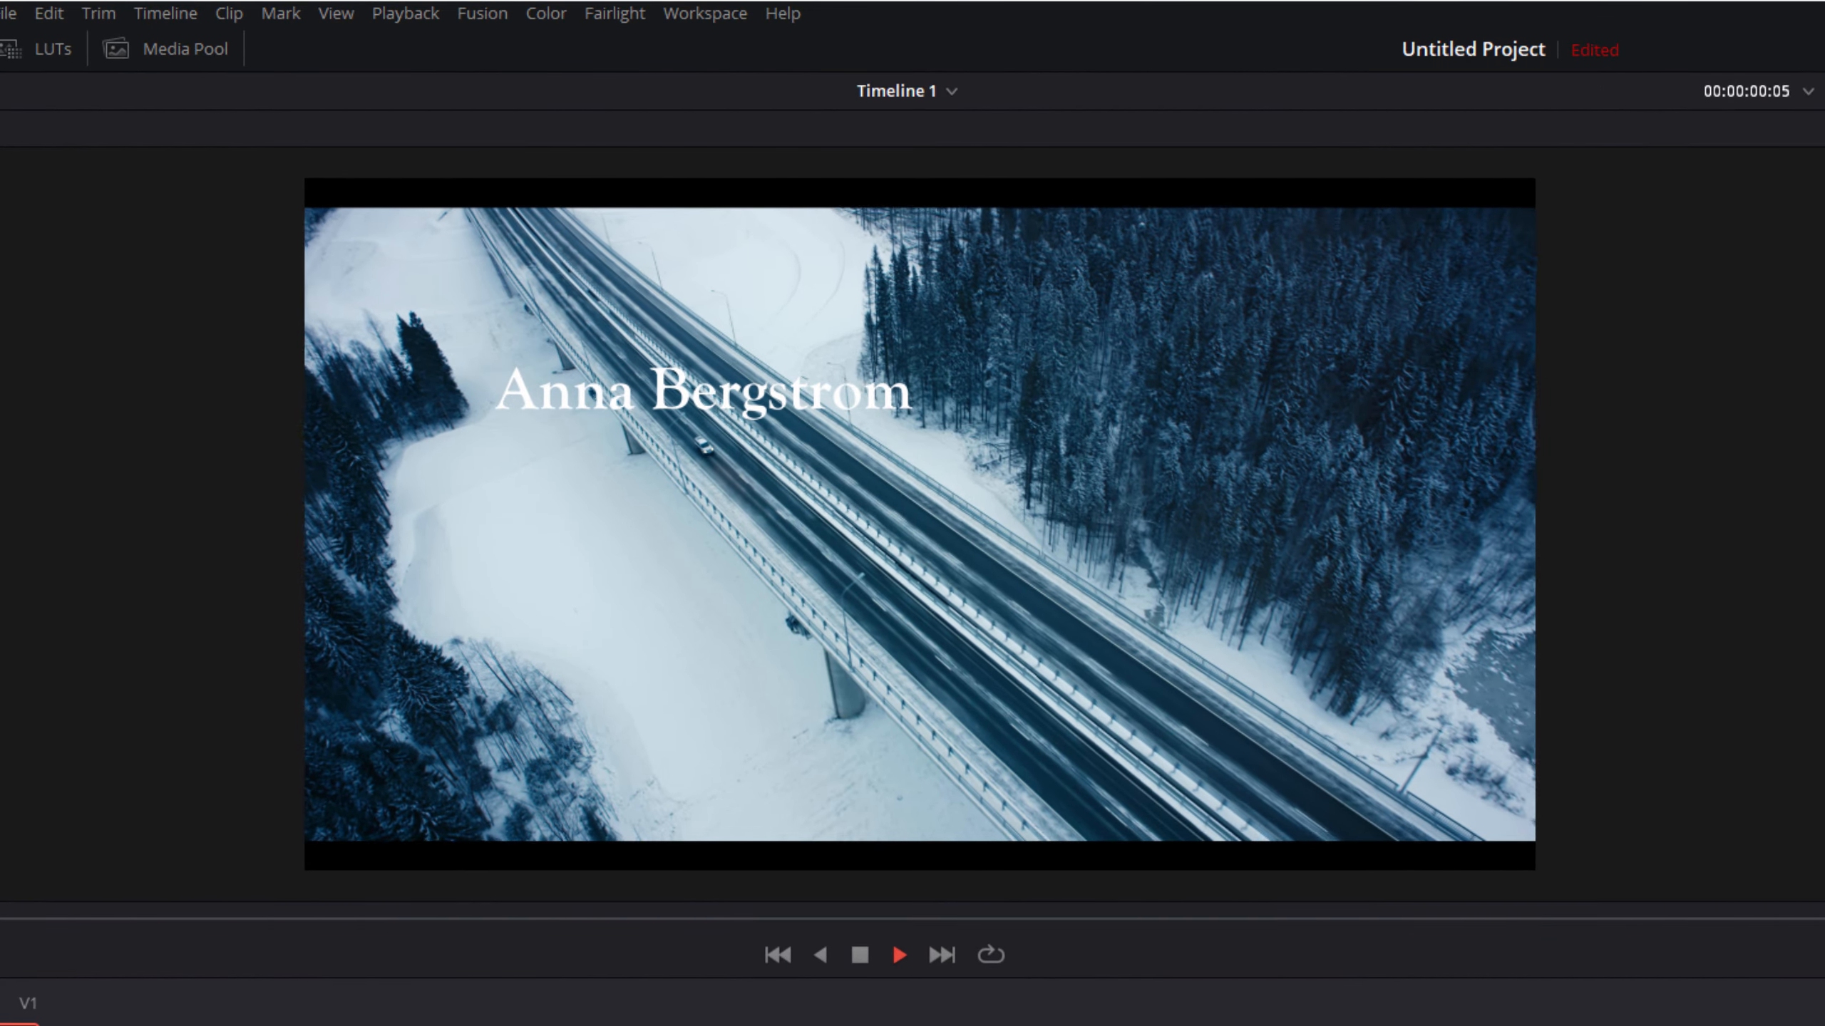
# - Scrub the viewer through the clip to preview the aerial shot's motion
pyautogui.moveTo(59, 830); pyautogui.dragTo(188, 844)
pyautogui.moveTo(191, 947); pyautogui.dragTo(1437, 977)
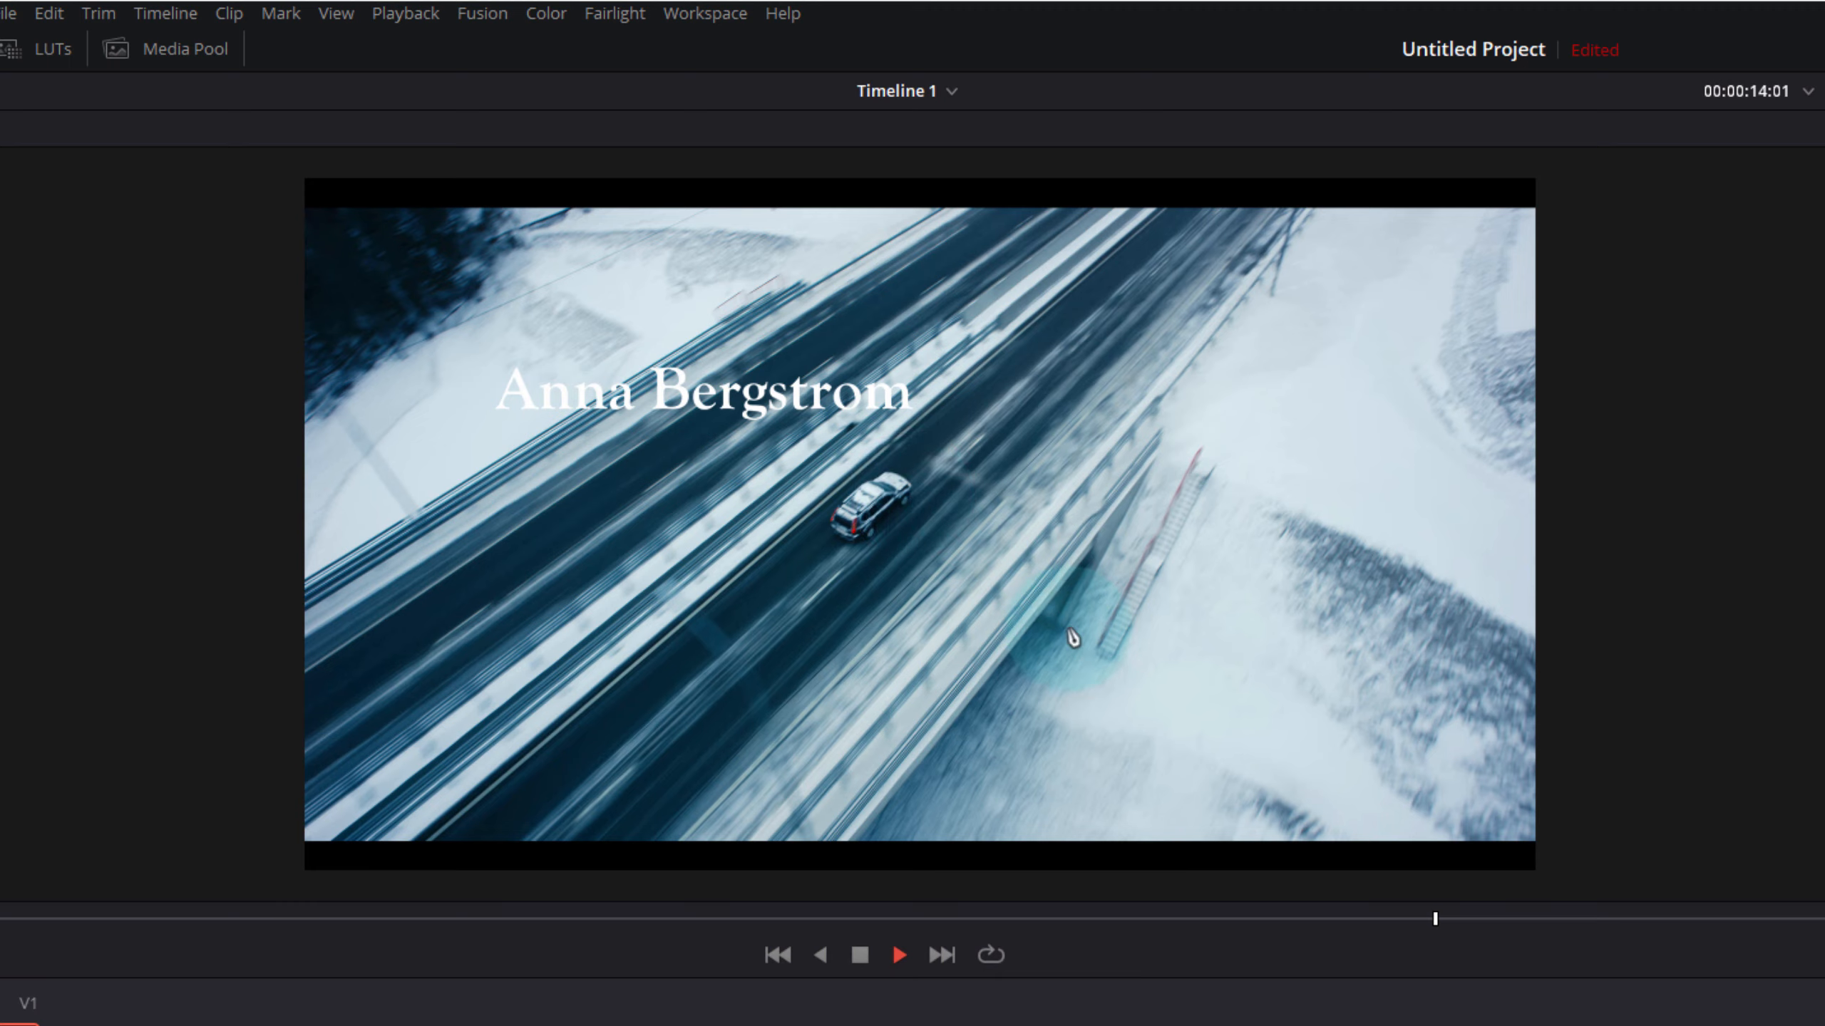
pyautogui.moveTo(1446, 919); pyautogui.dragTo(6, 871)
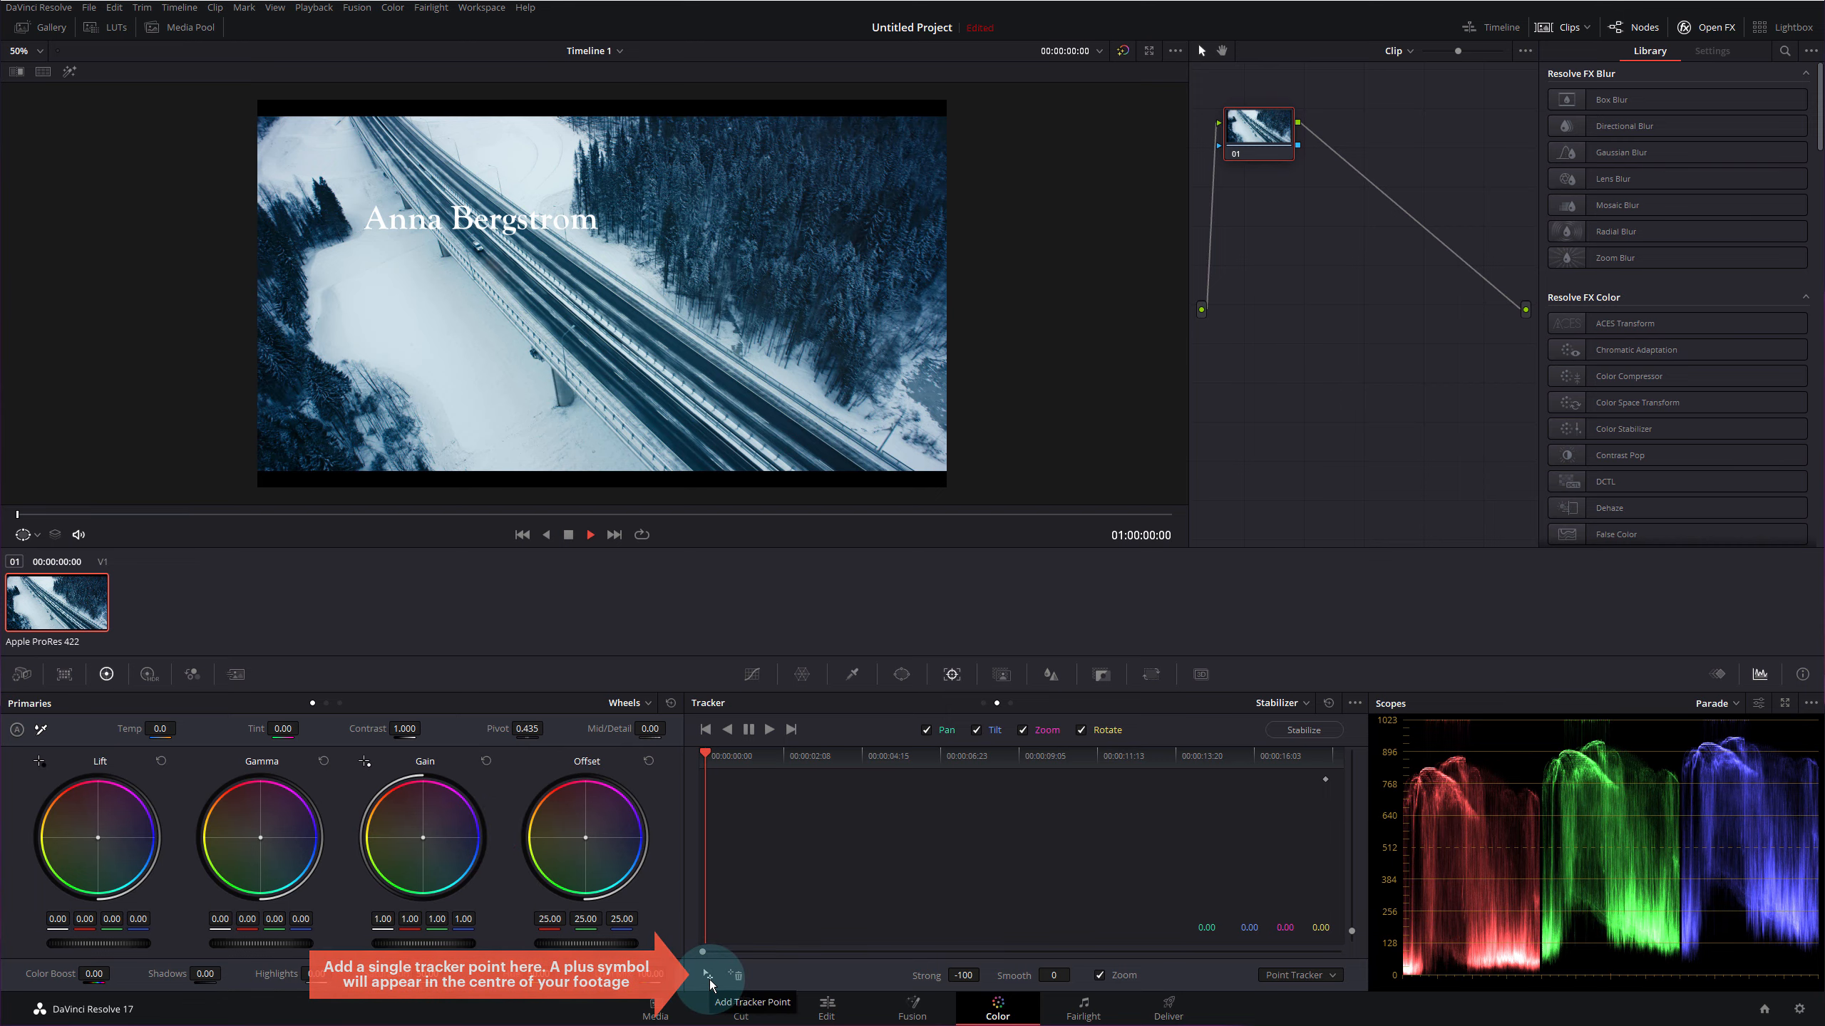
# - Add a tracker point and centre it precisely on the car crossing the bridge
pyautogui.click(709, 978)
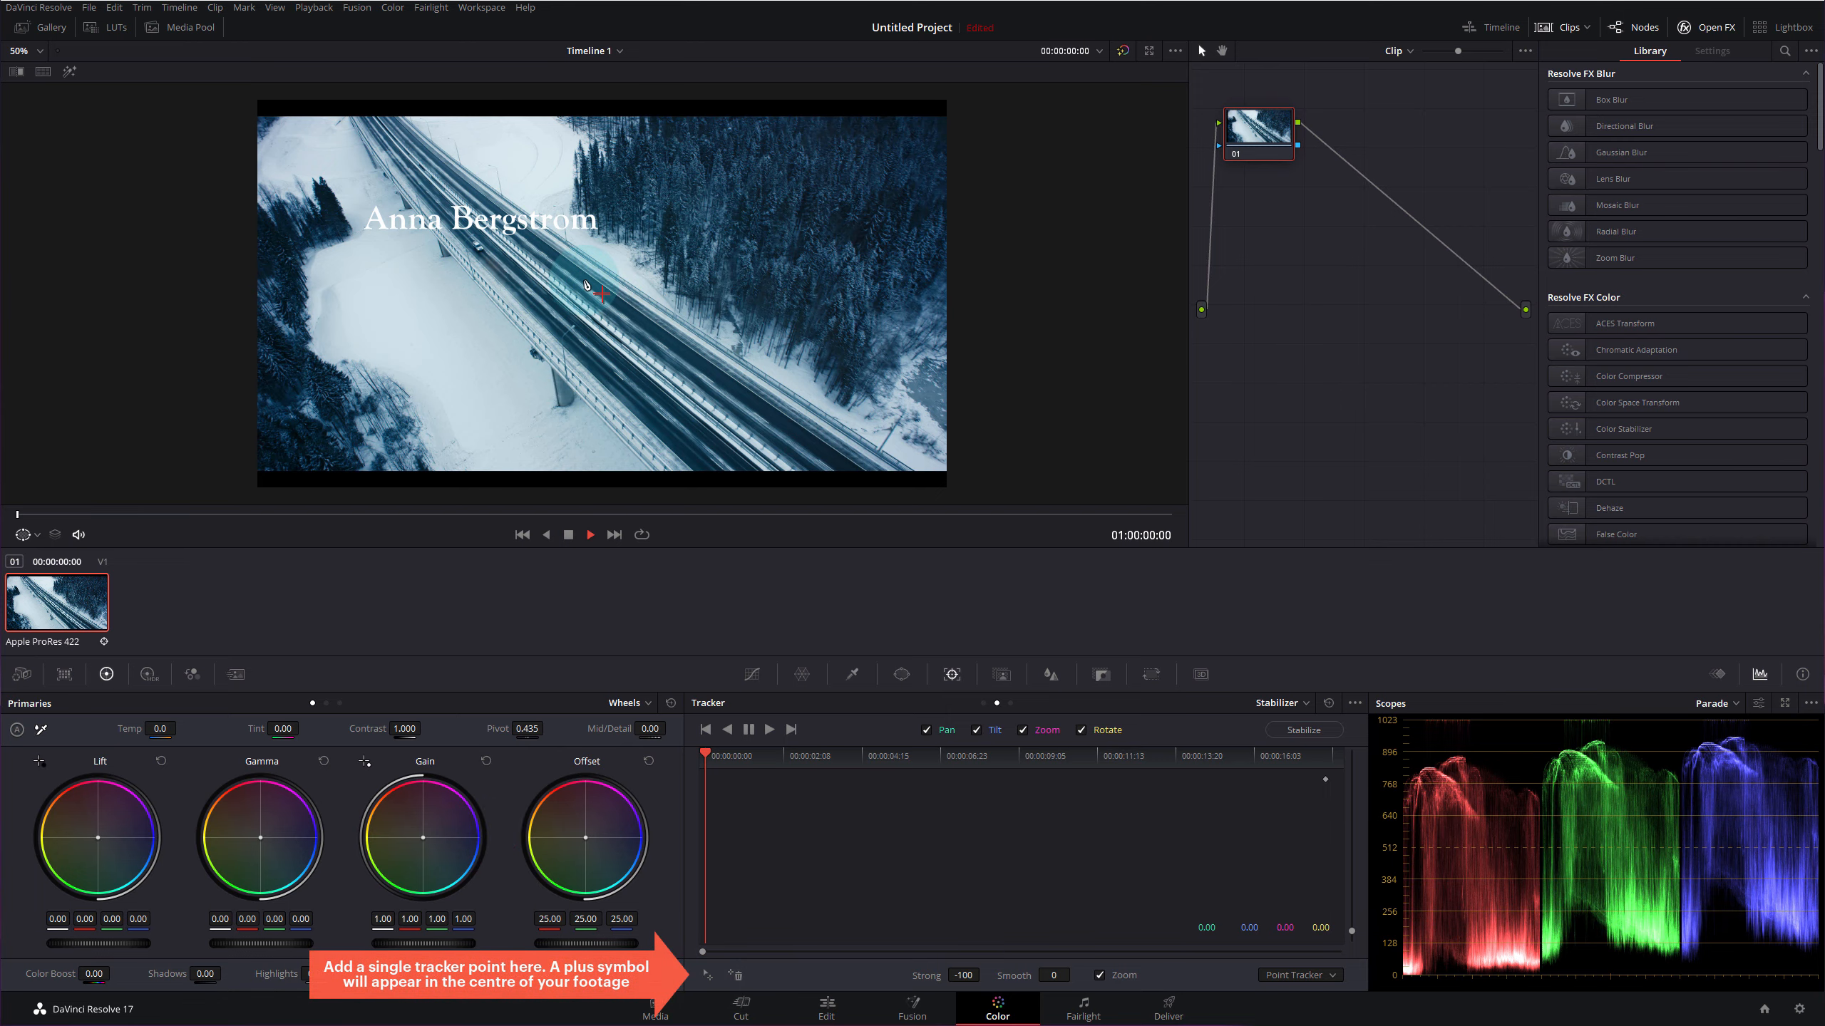
pyautogui.scroll(5, 587, 285)
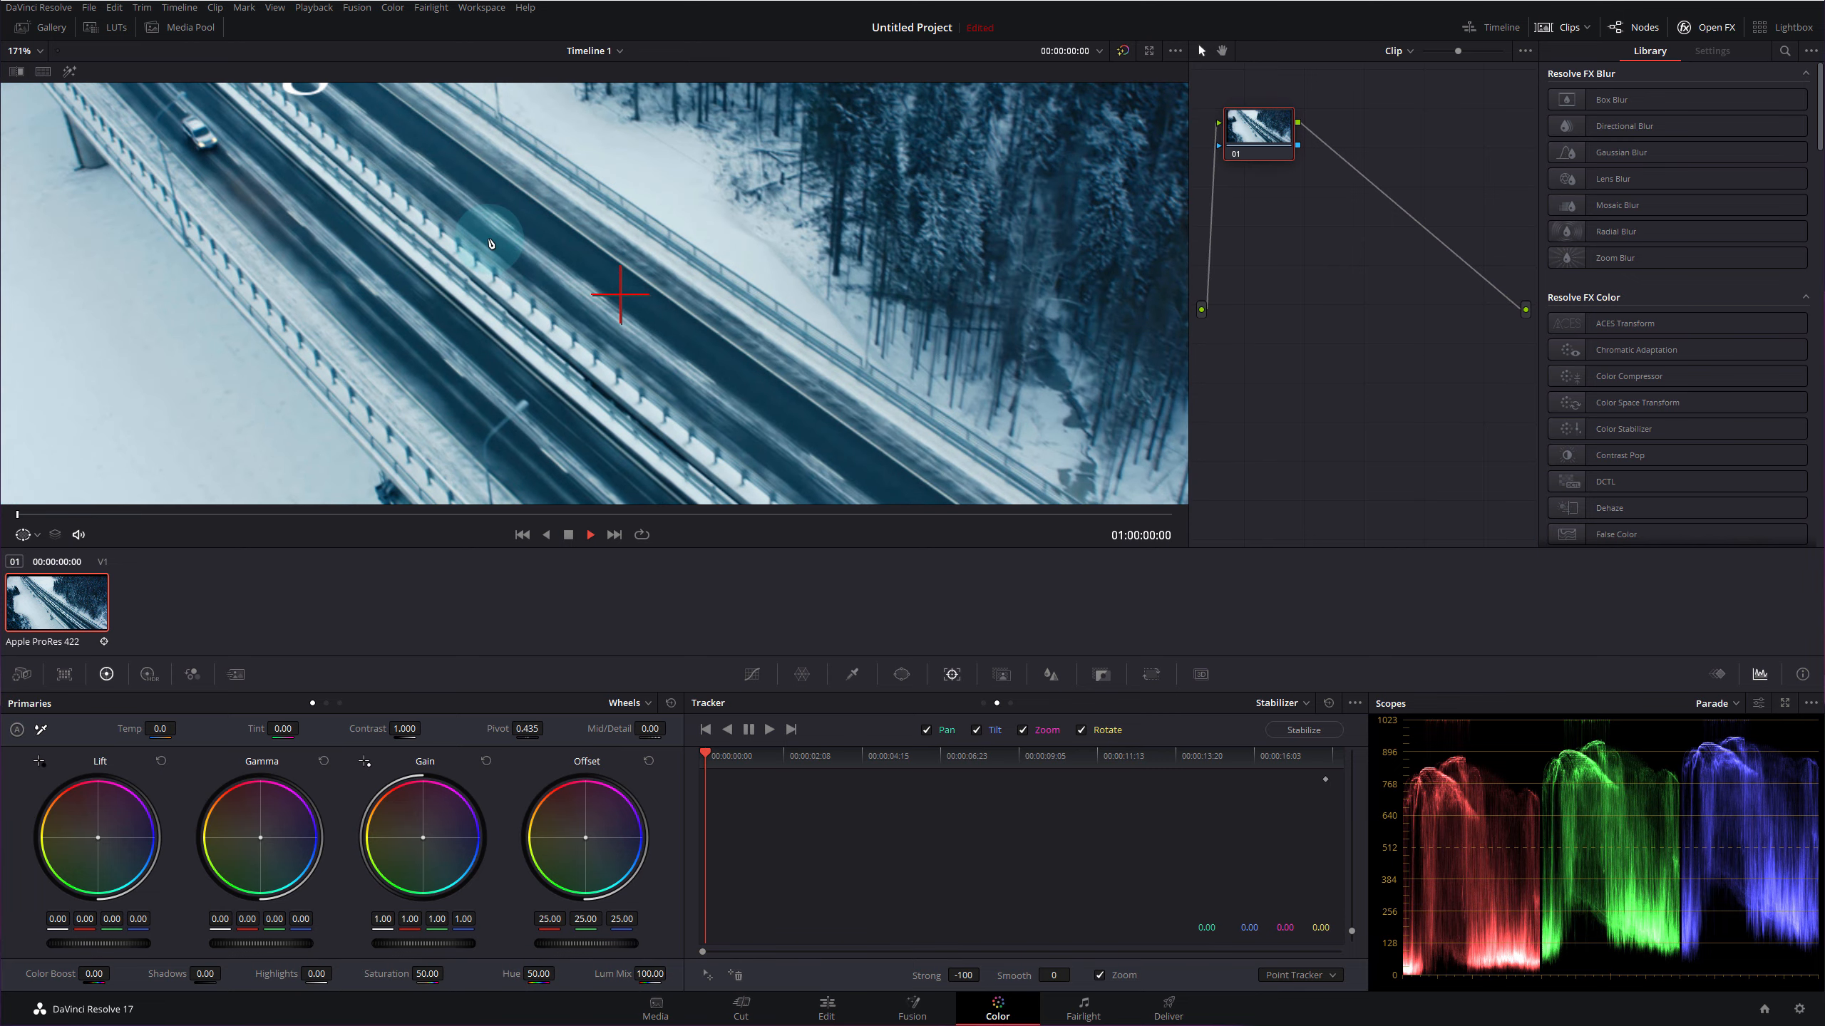
pyautogui.moveTo(490, 243); pyautogui.dragTo(659, 301)
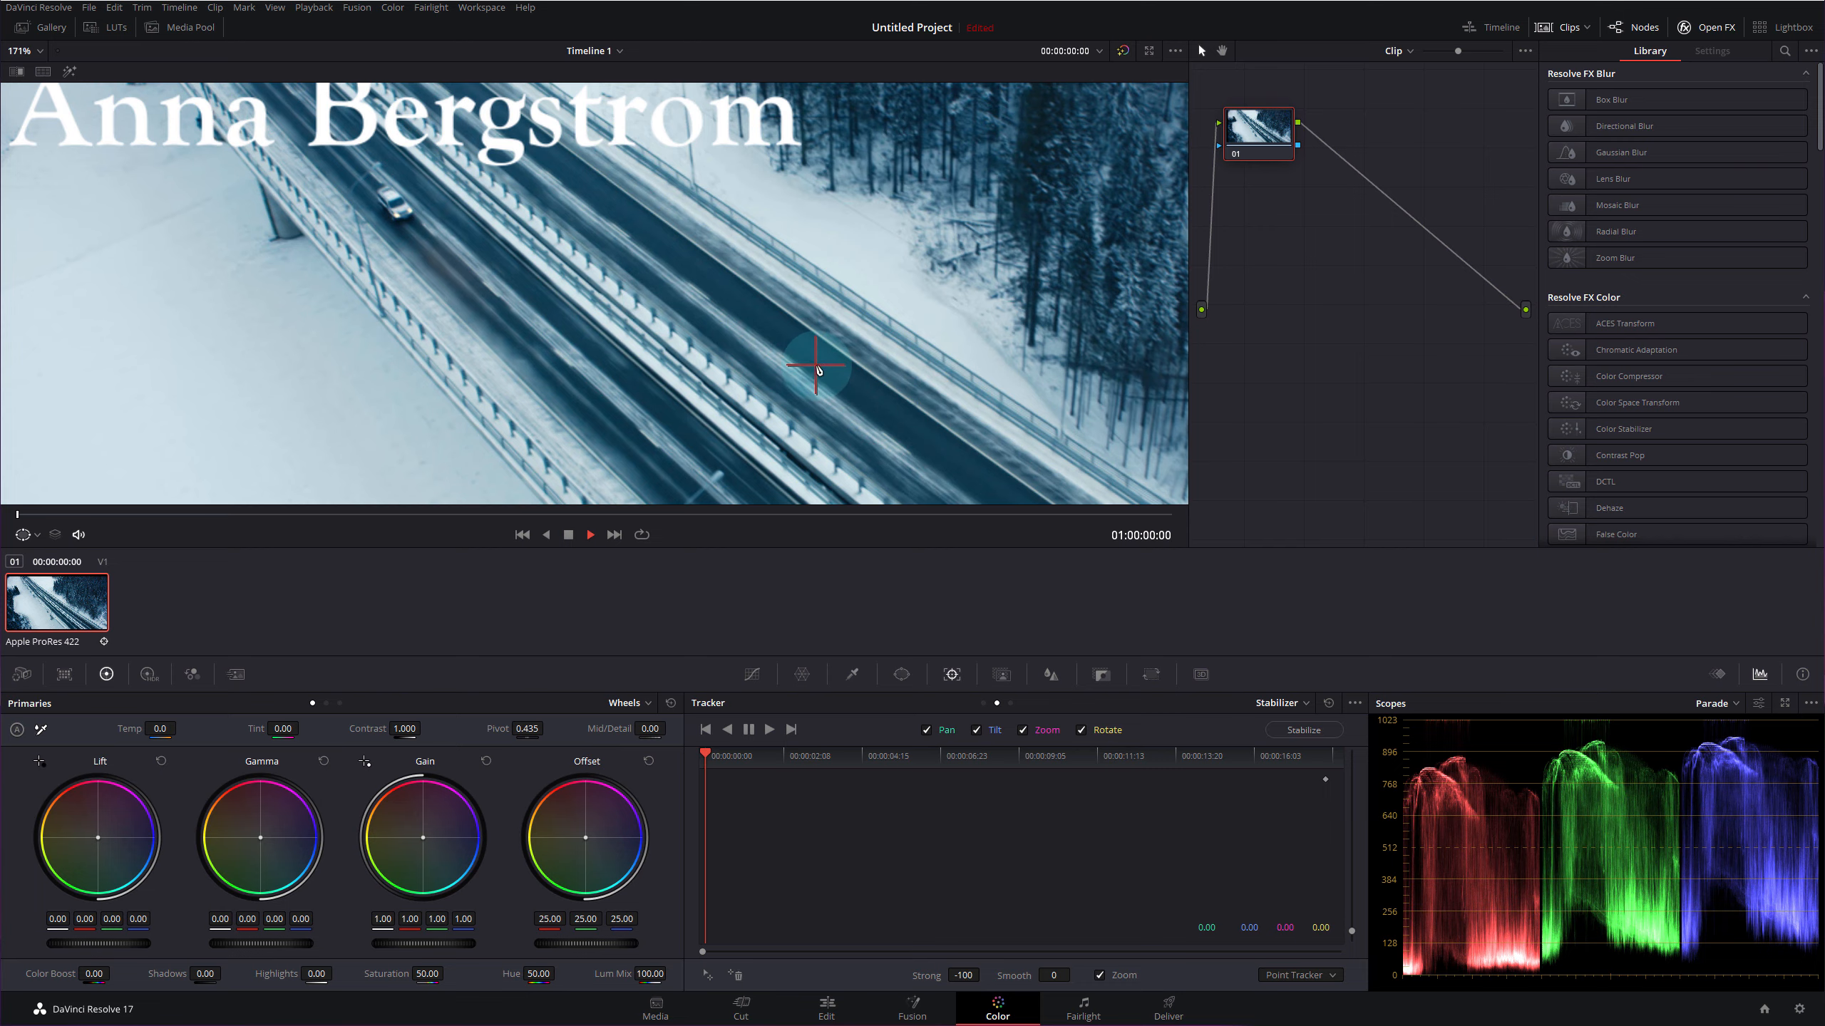
pyautogui.moveTo(816, 365); pyautogui.dragTo(578, 303)
pyautogui.scroll(3, 374, 204)
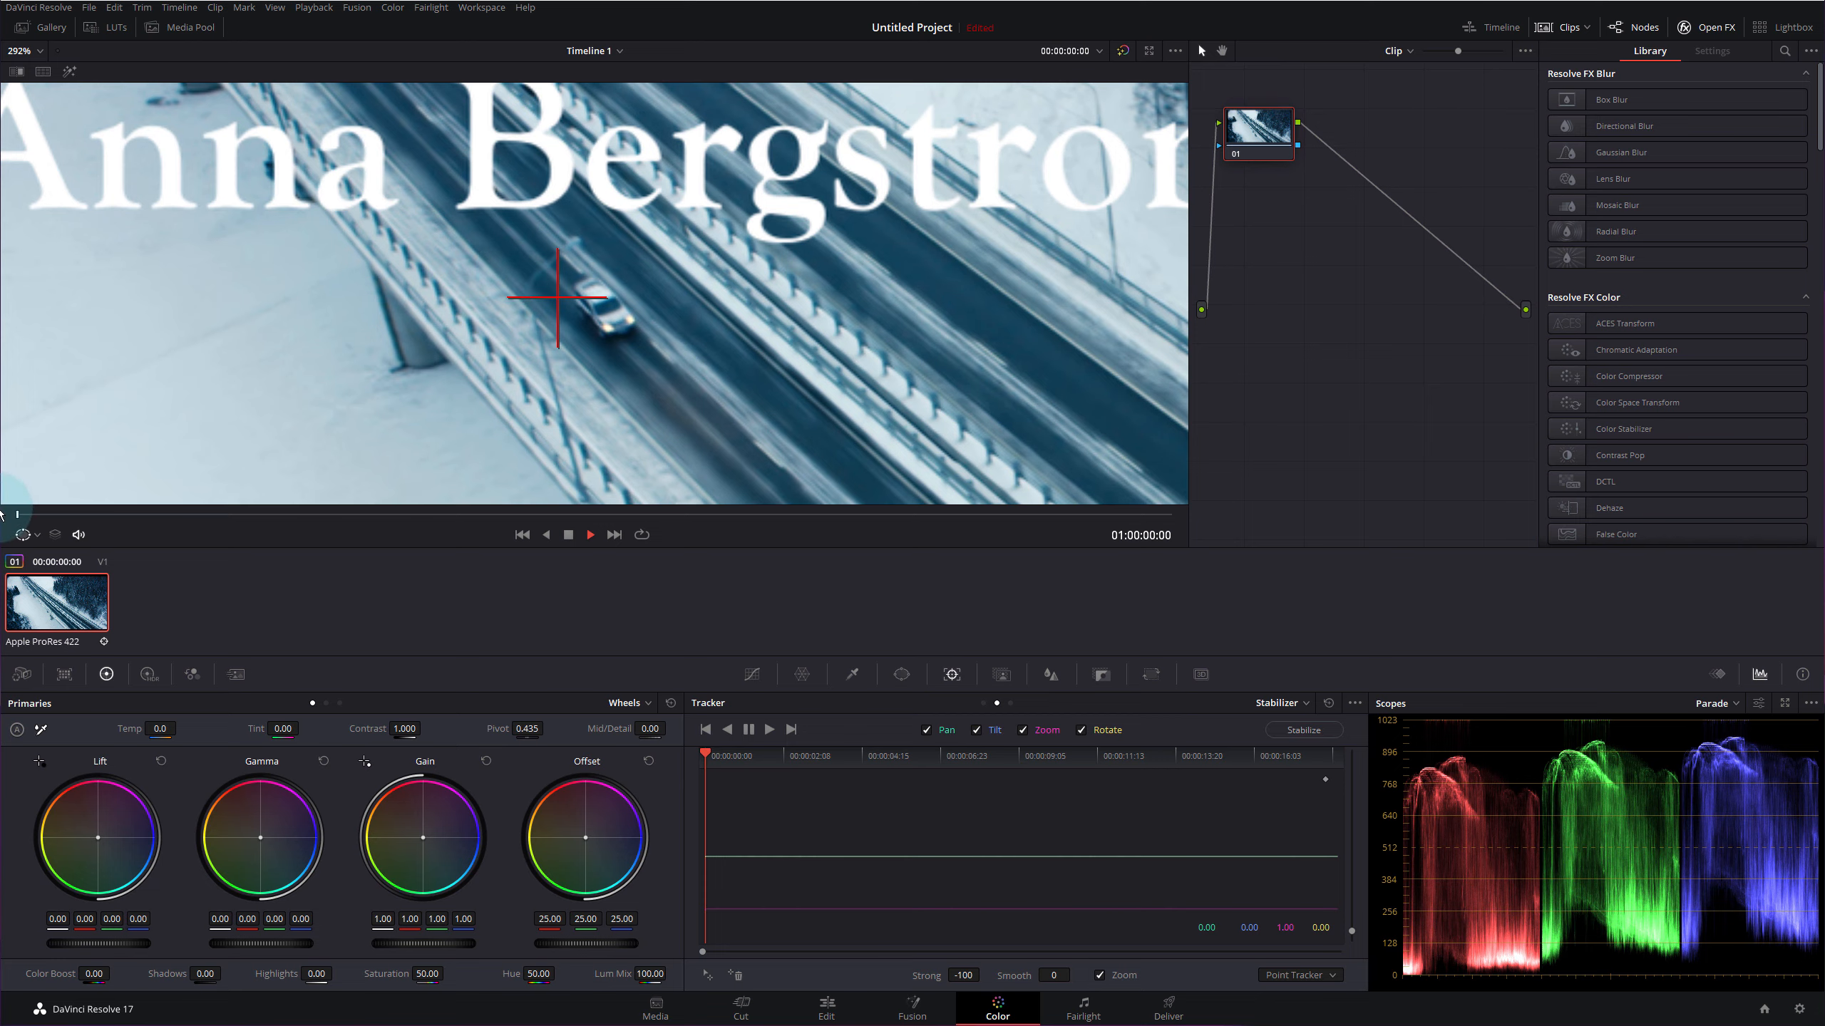
pyautogui.moveTo(558, 297); pyautogui.dragTo(601, 321)
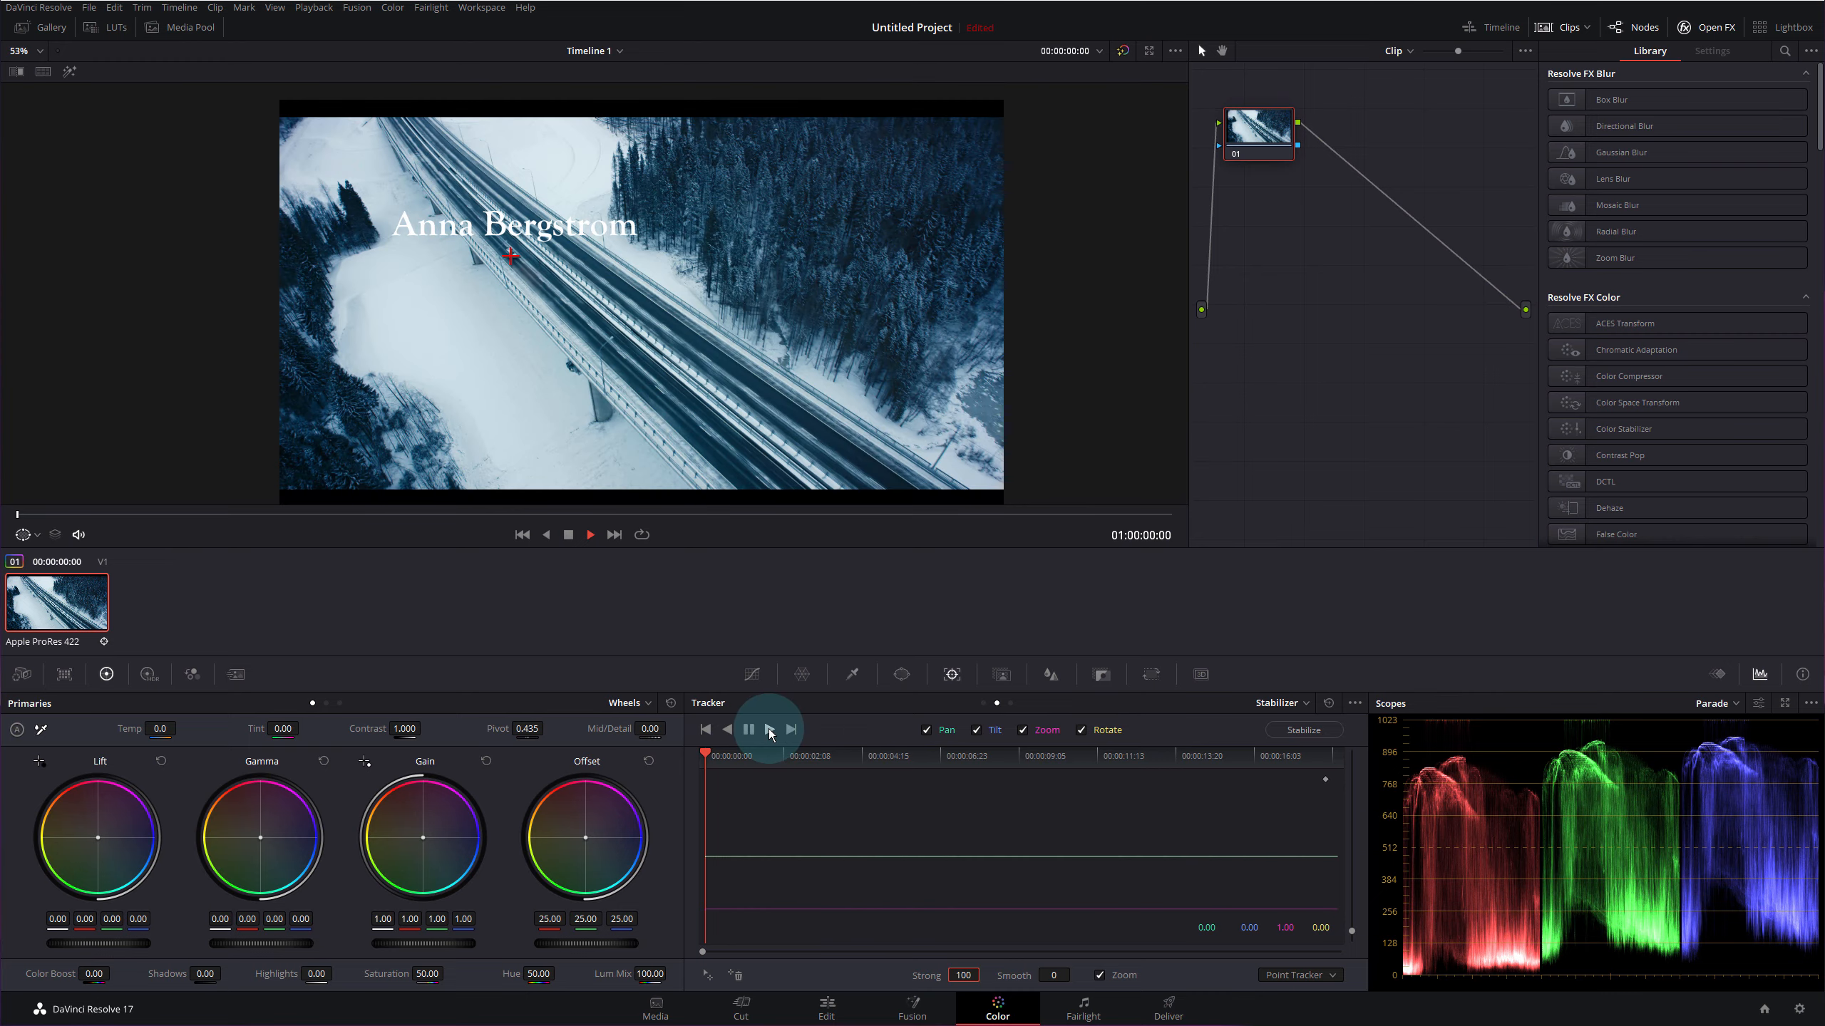
# - Track the car point forward, stabilize the shot, and scrub back to review it
pyautogui.click(768, 729)
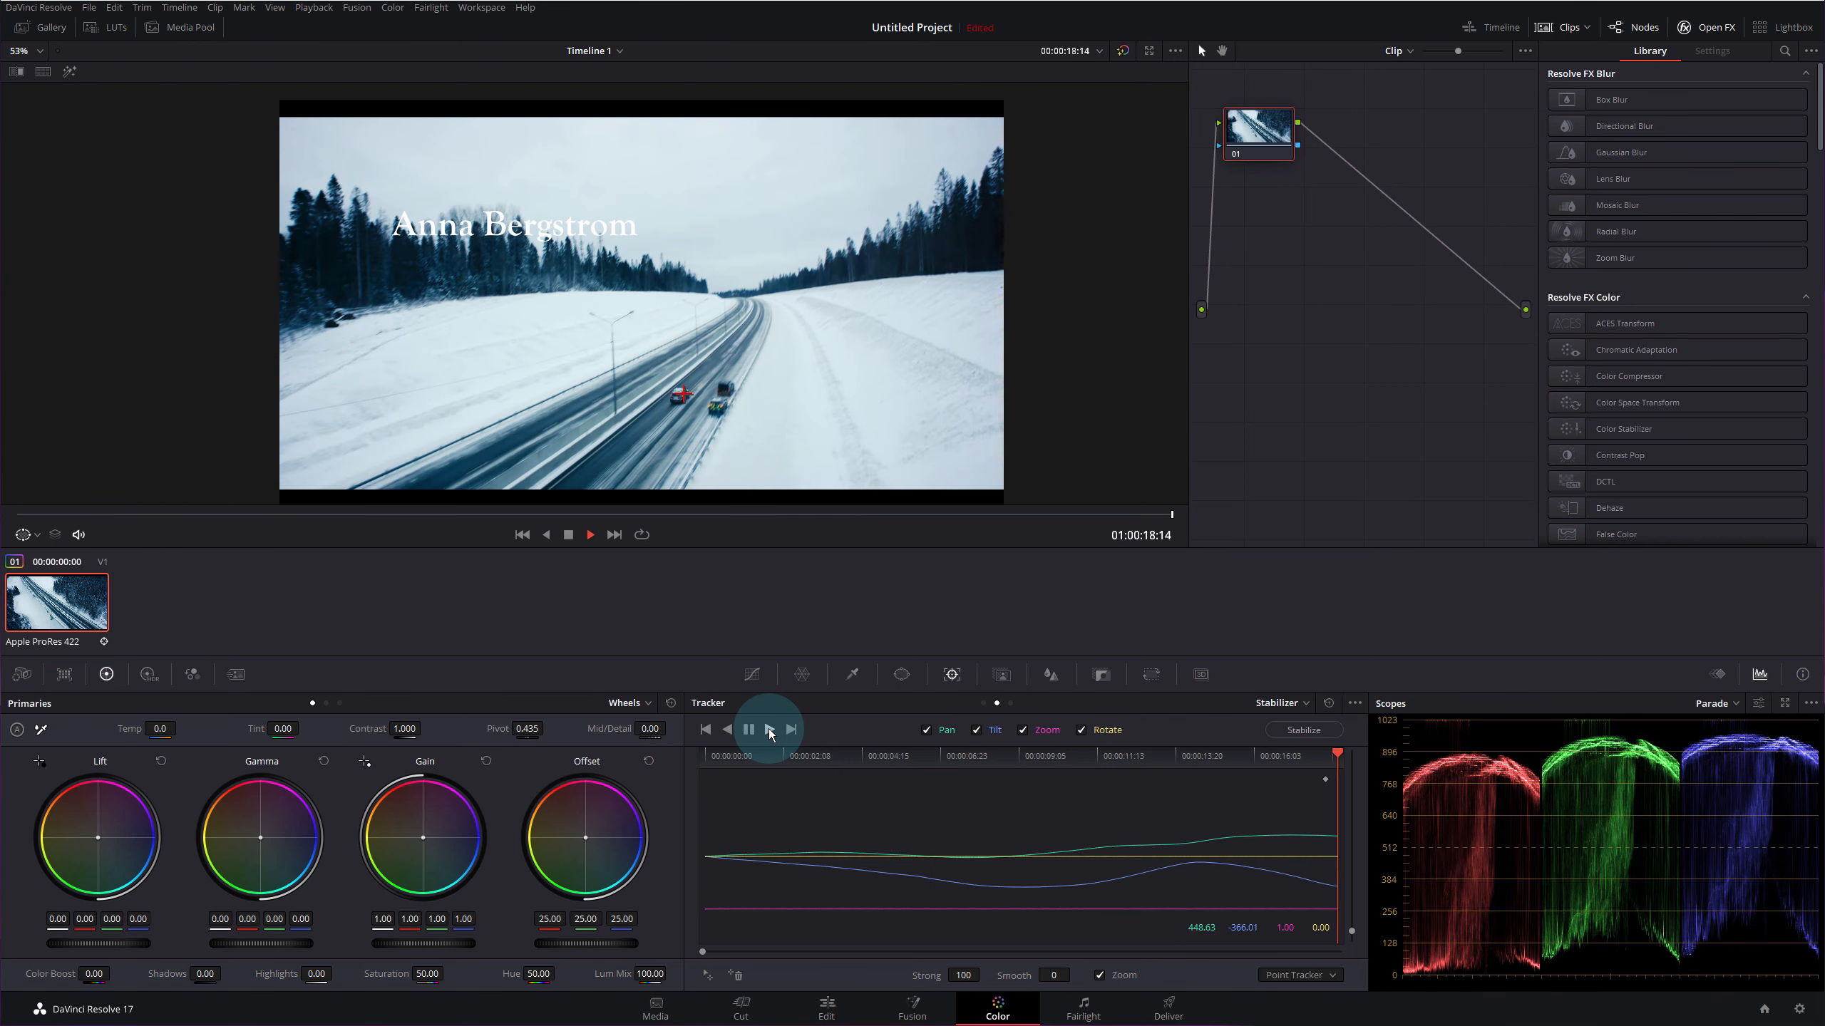
pyautogui.click(1329, 732)
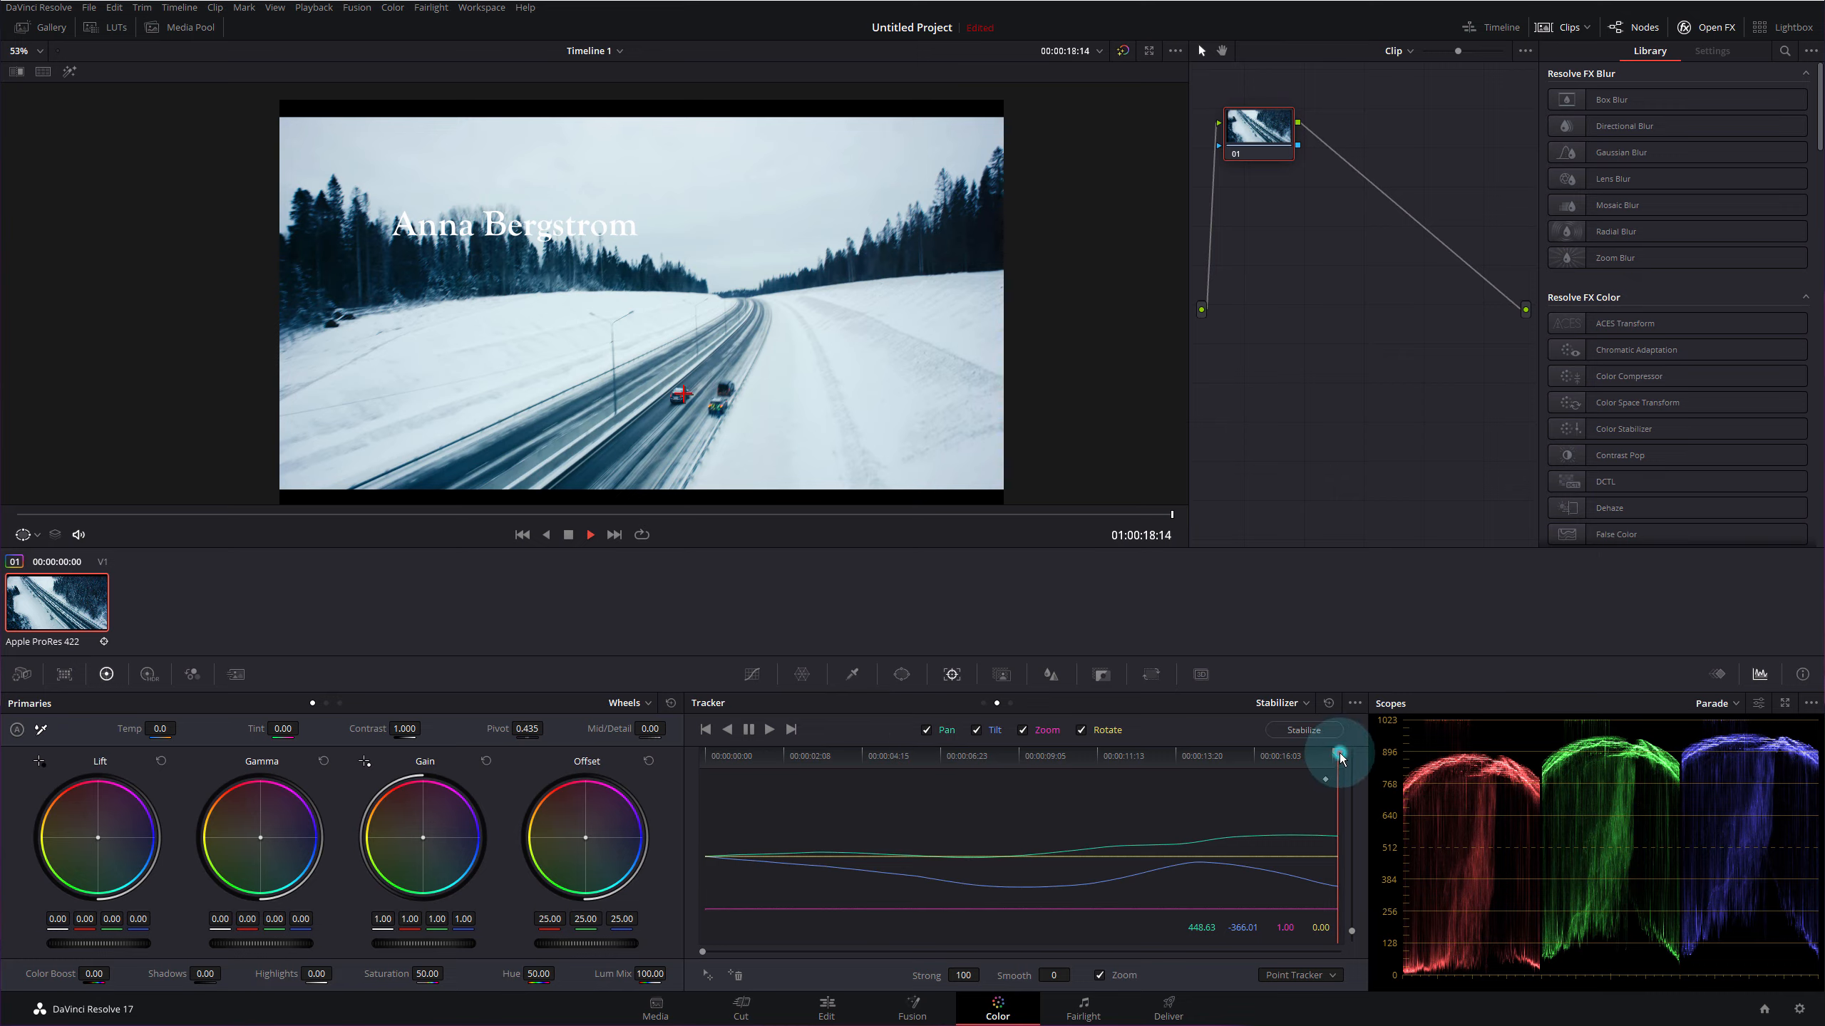
pyautogui.click(1141, 754)
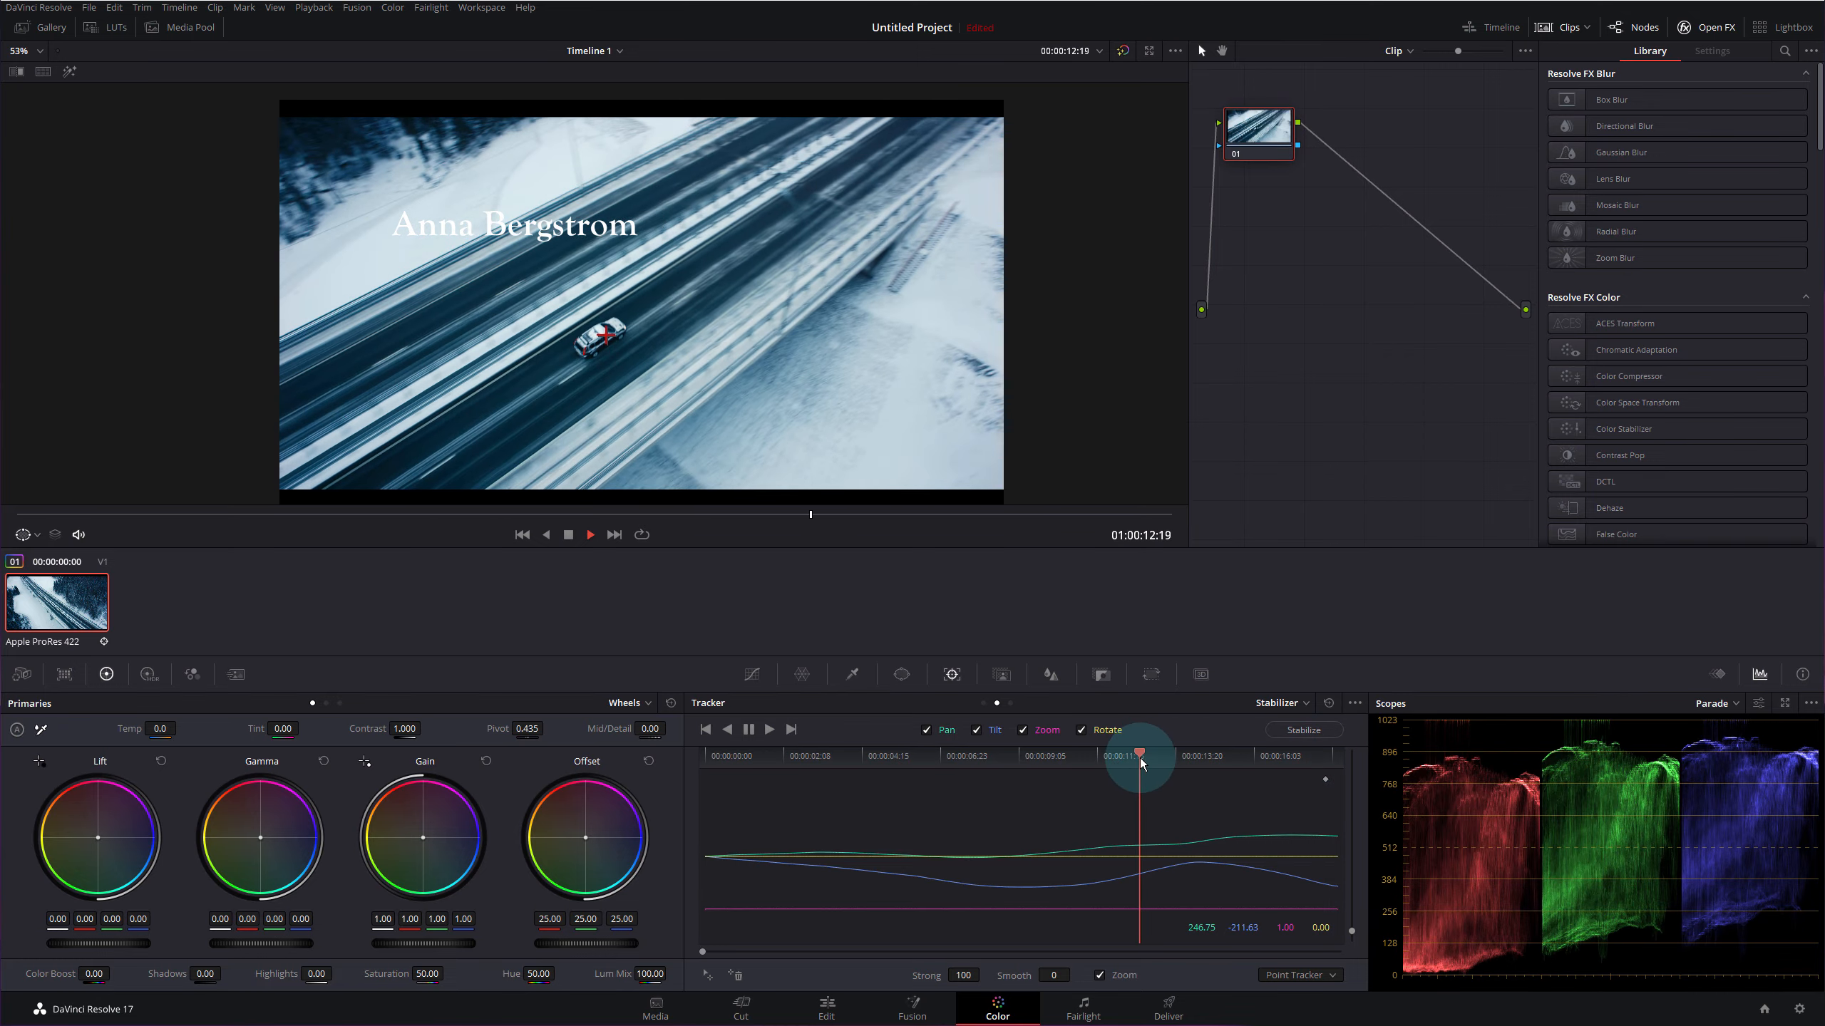
pyautogui.moveTo(1062, 760); pyautogui.dragTo(684, 756)
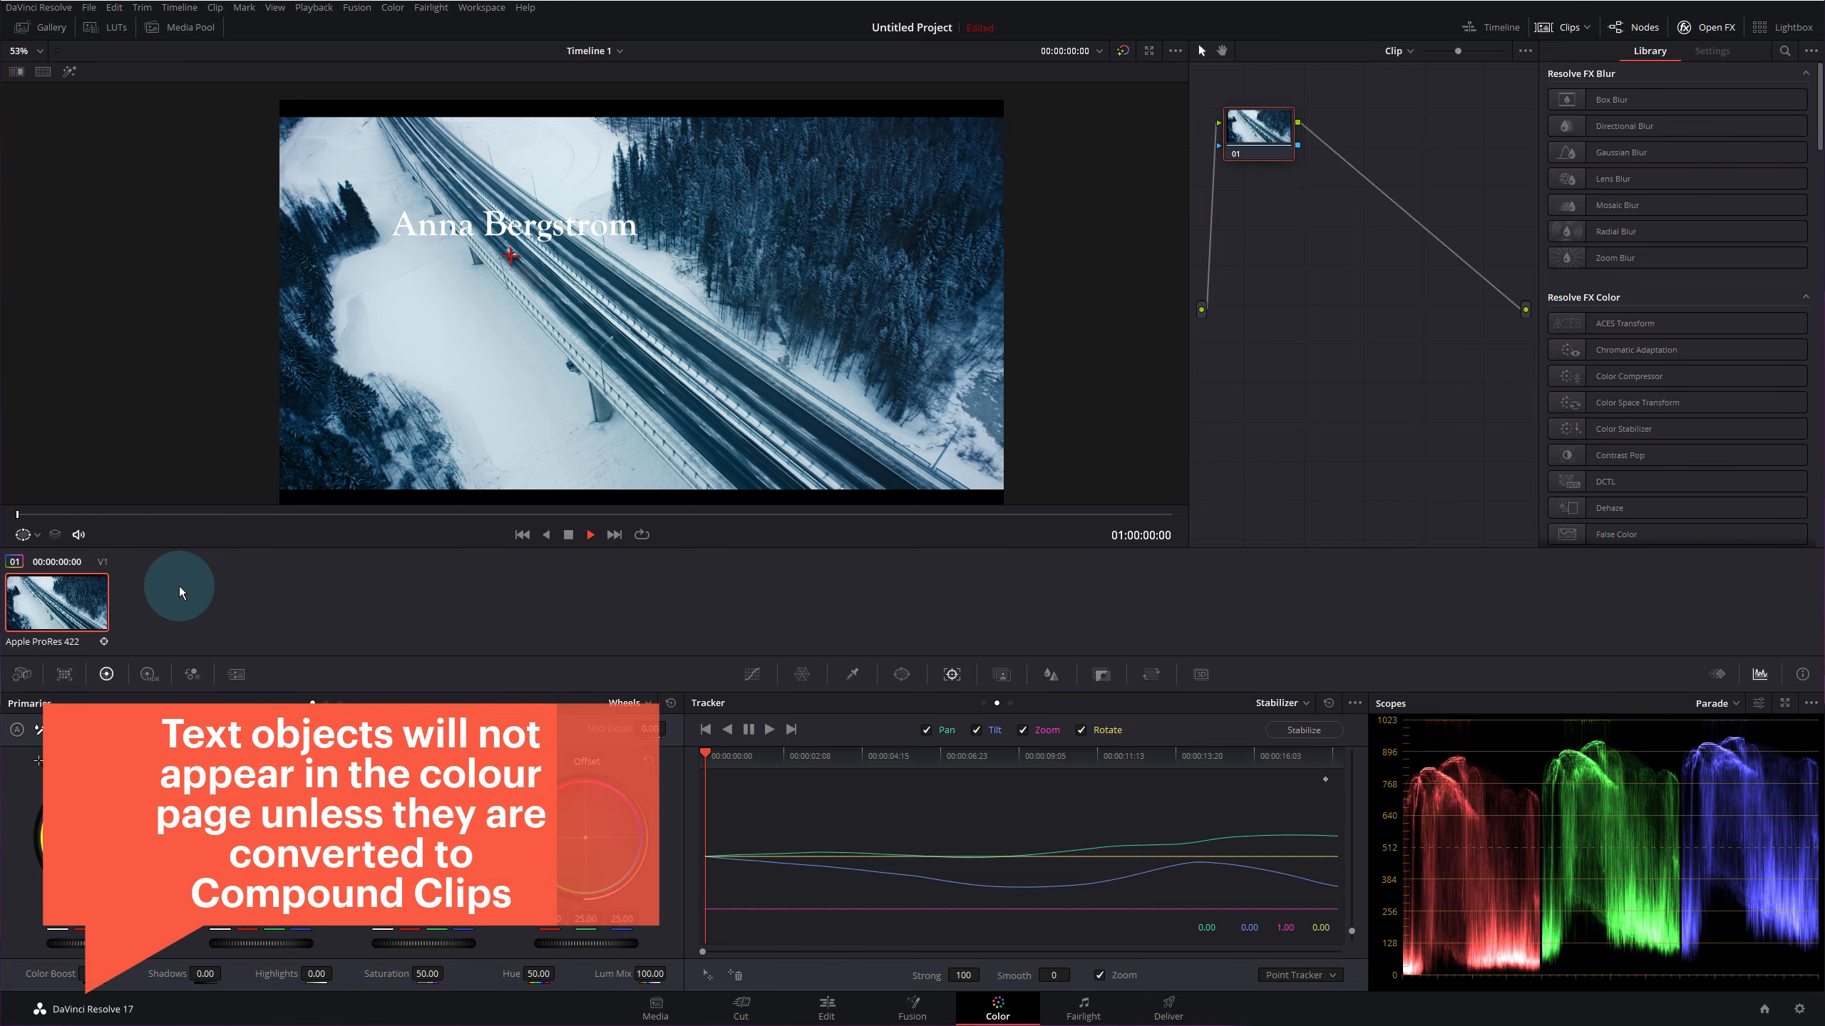
# - Convert the title text clip into a compound clip named after the person, then return to Color
pyautogui.click(832, 1012)
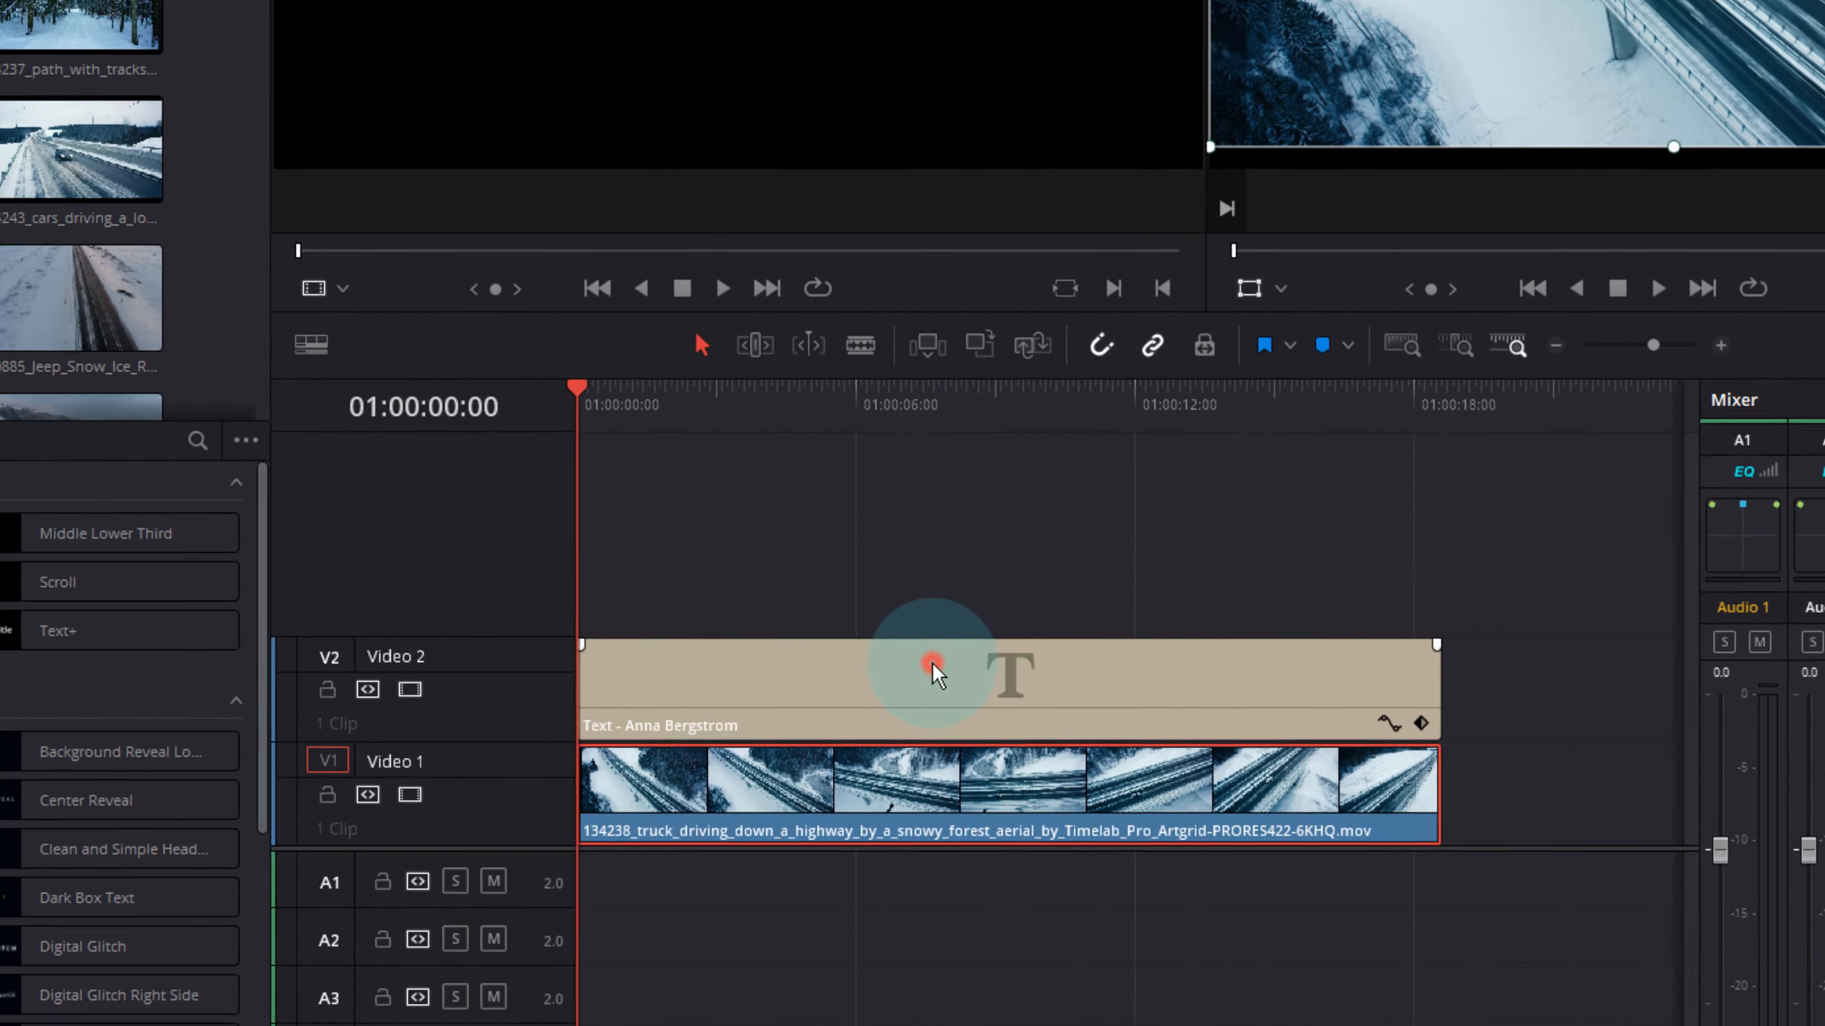
pyautogui.rightClick(933, 663)
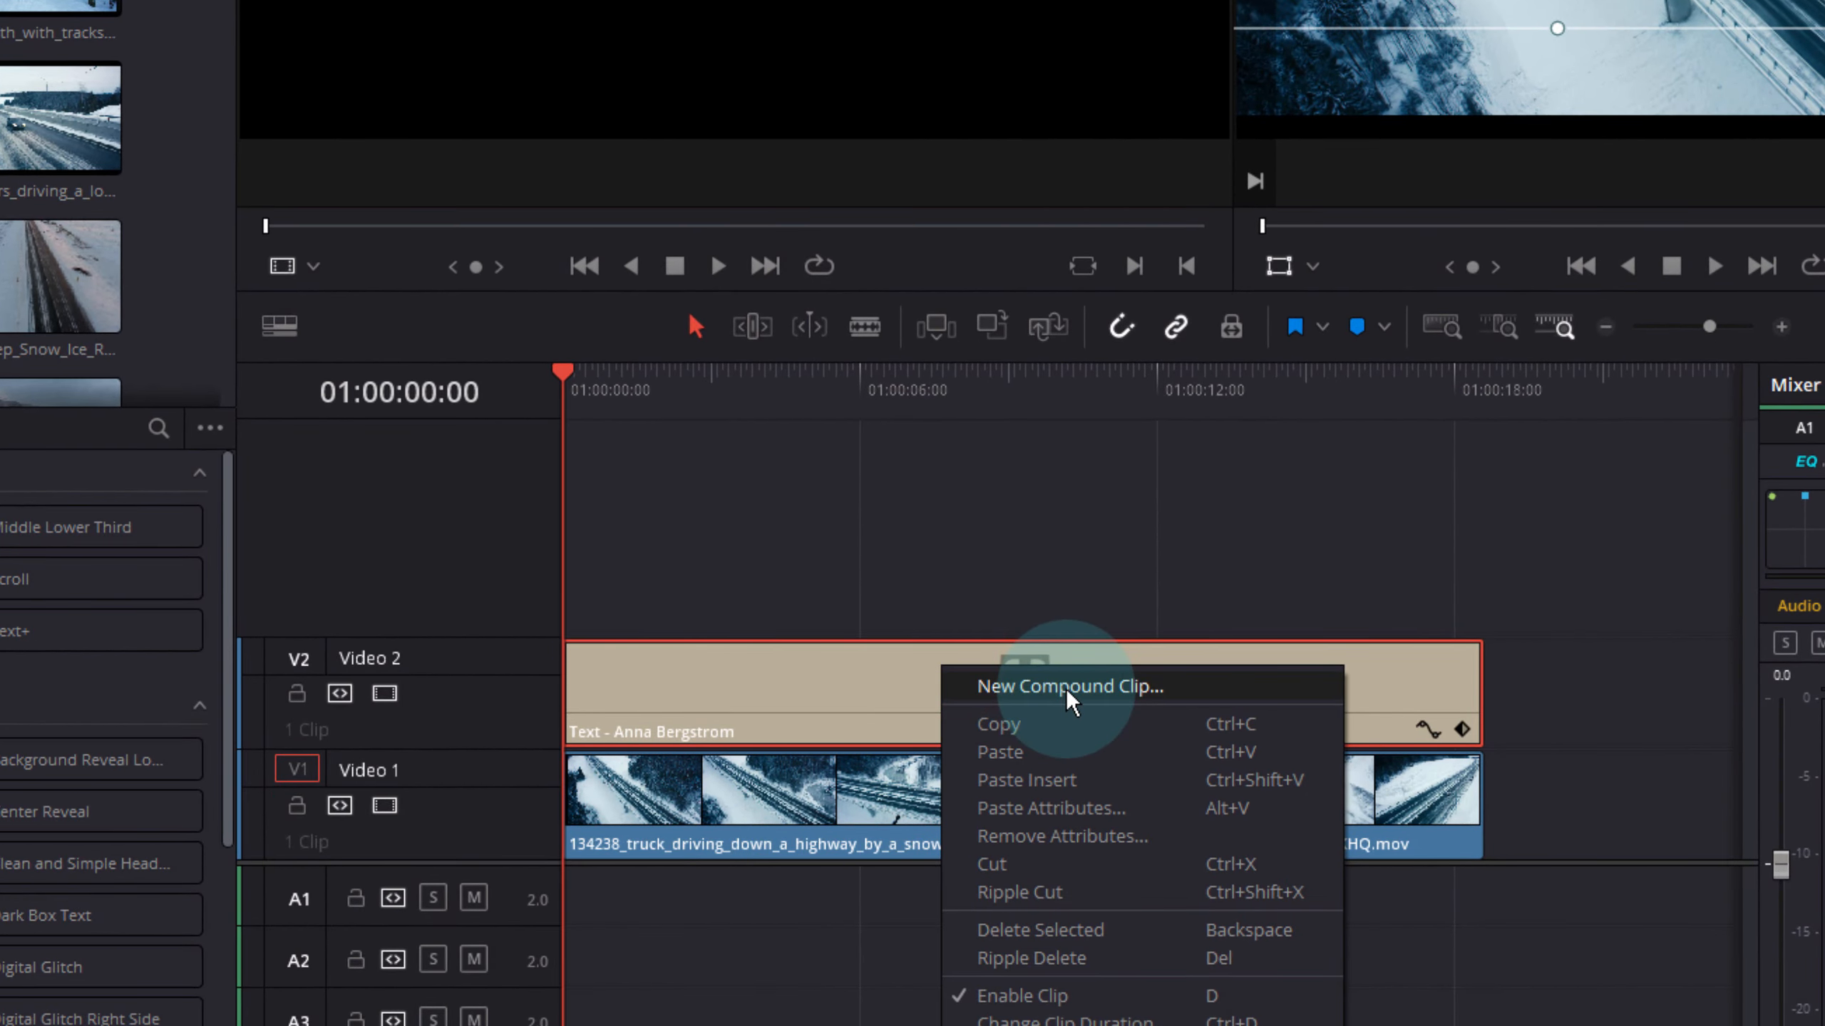
pyautogui.click(1066, 687)
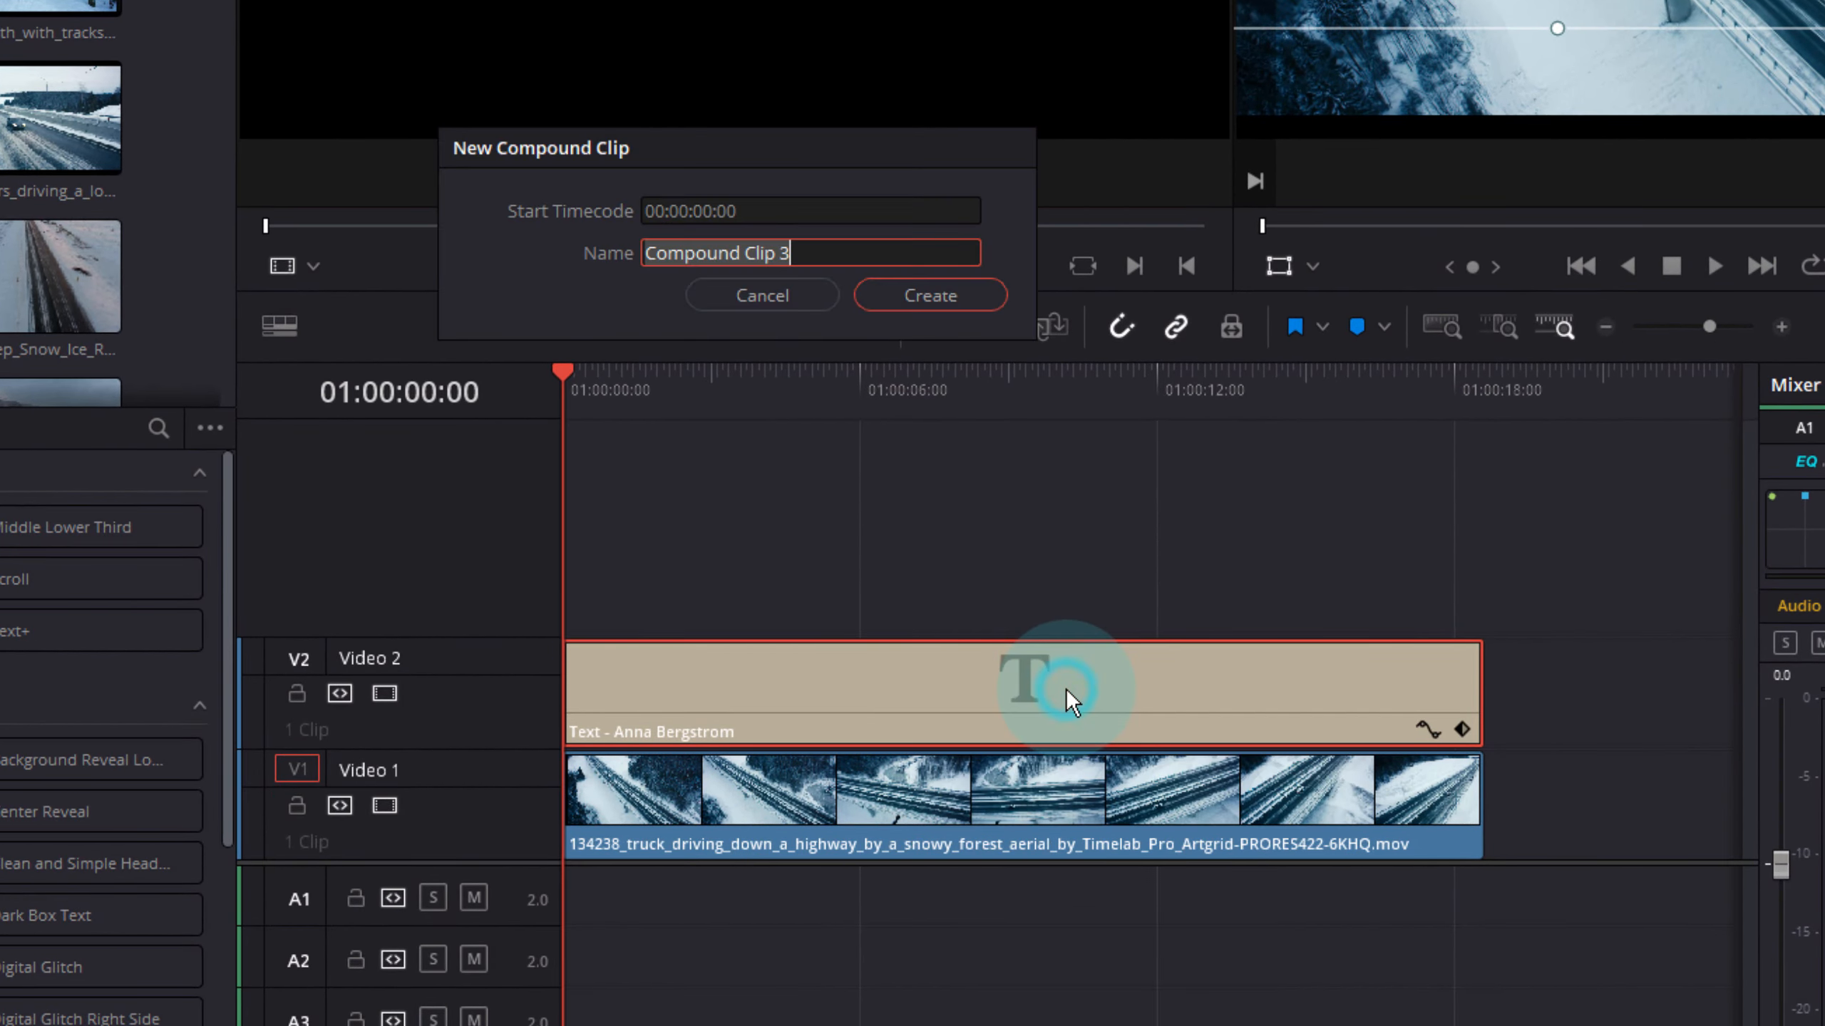
pyautogui.write('Anna')
pyautogui.click(930, 295)
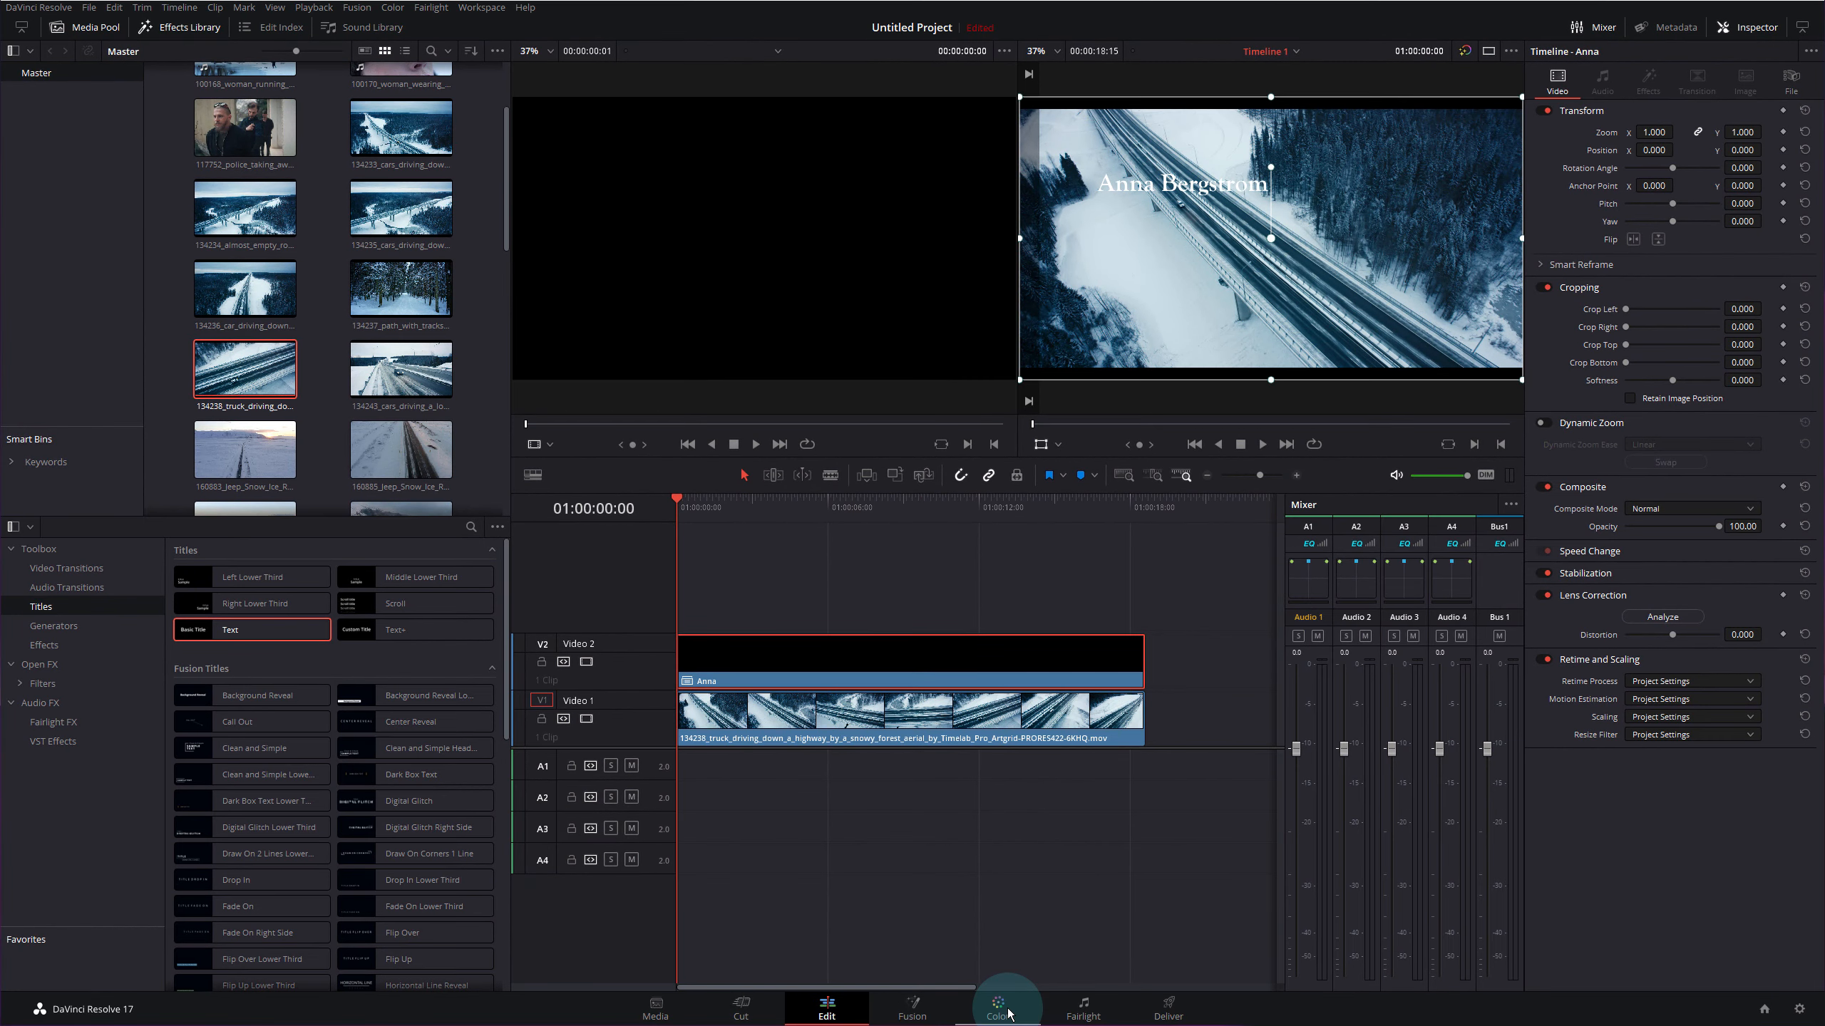
pyautogui.click(1007, 1014)
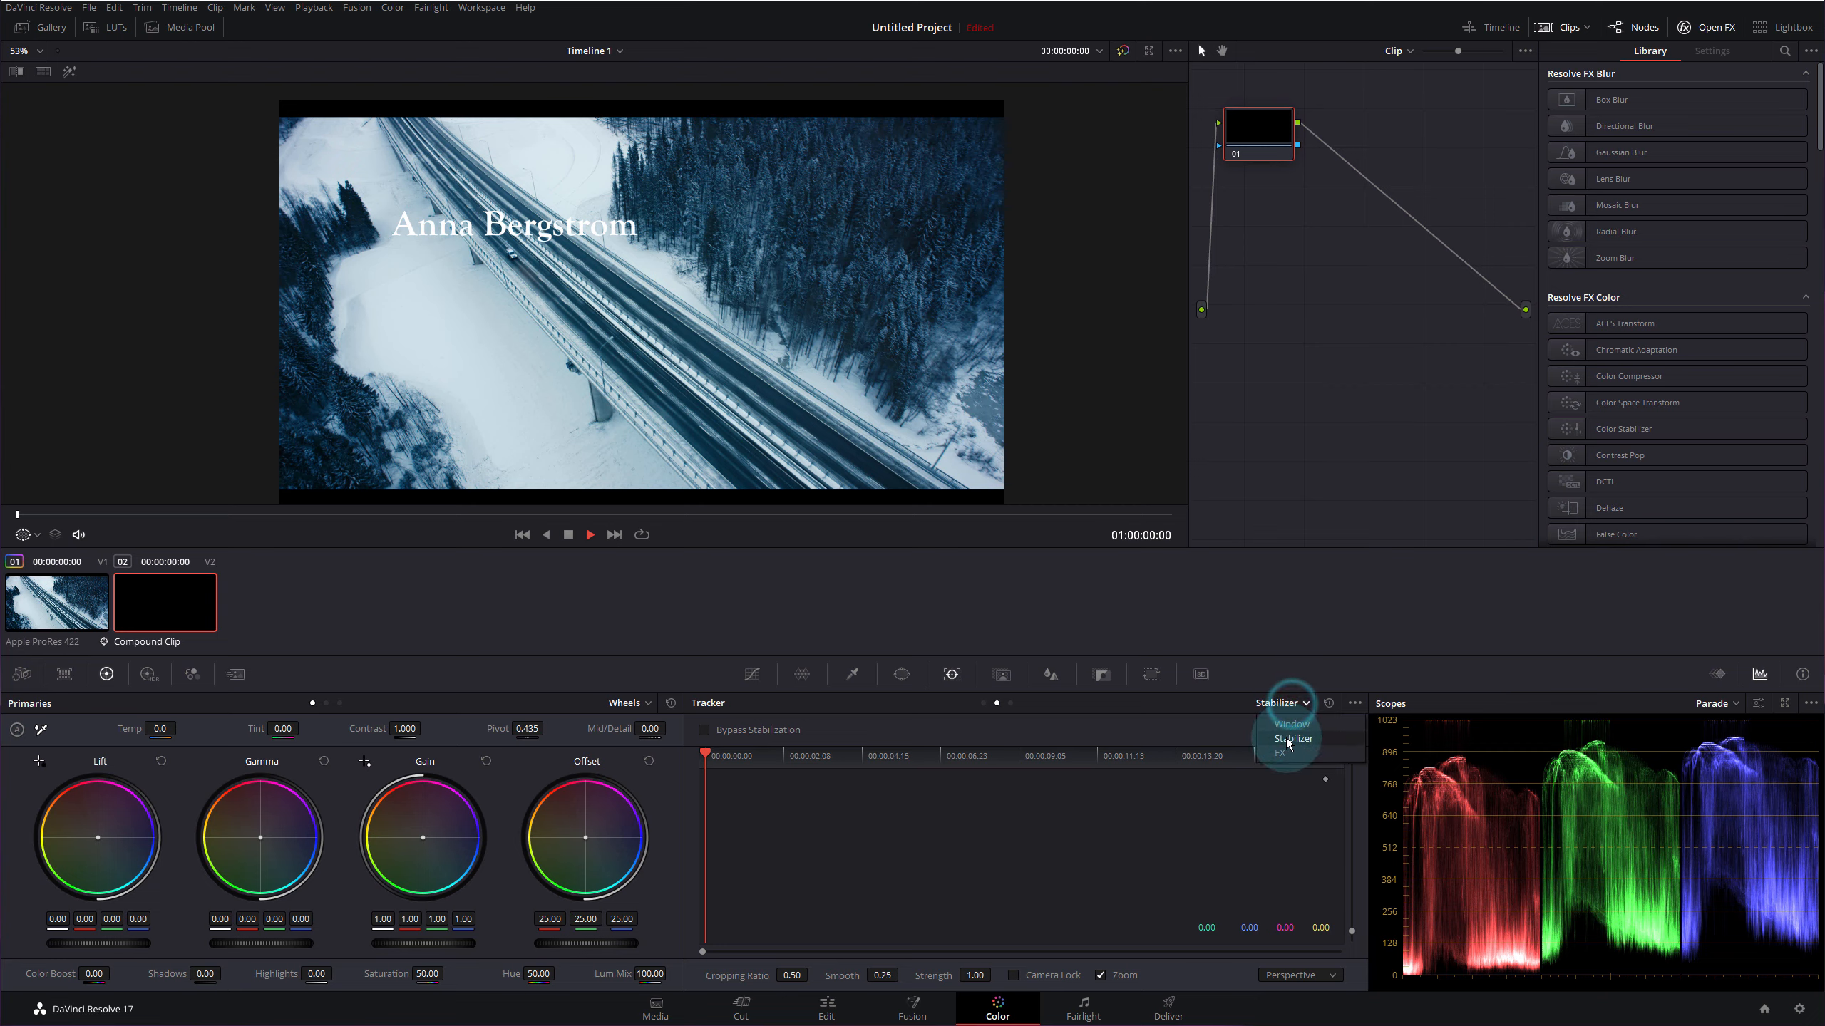
# - Put the compound clip's tracker in Stabilizer mode and clear its existing tracking
pyautogui.click(1301, 732)
pyautogui.click(1355, 703)
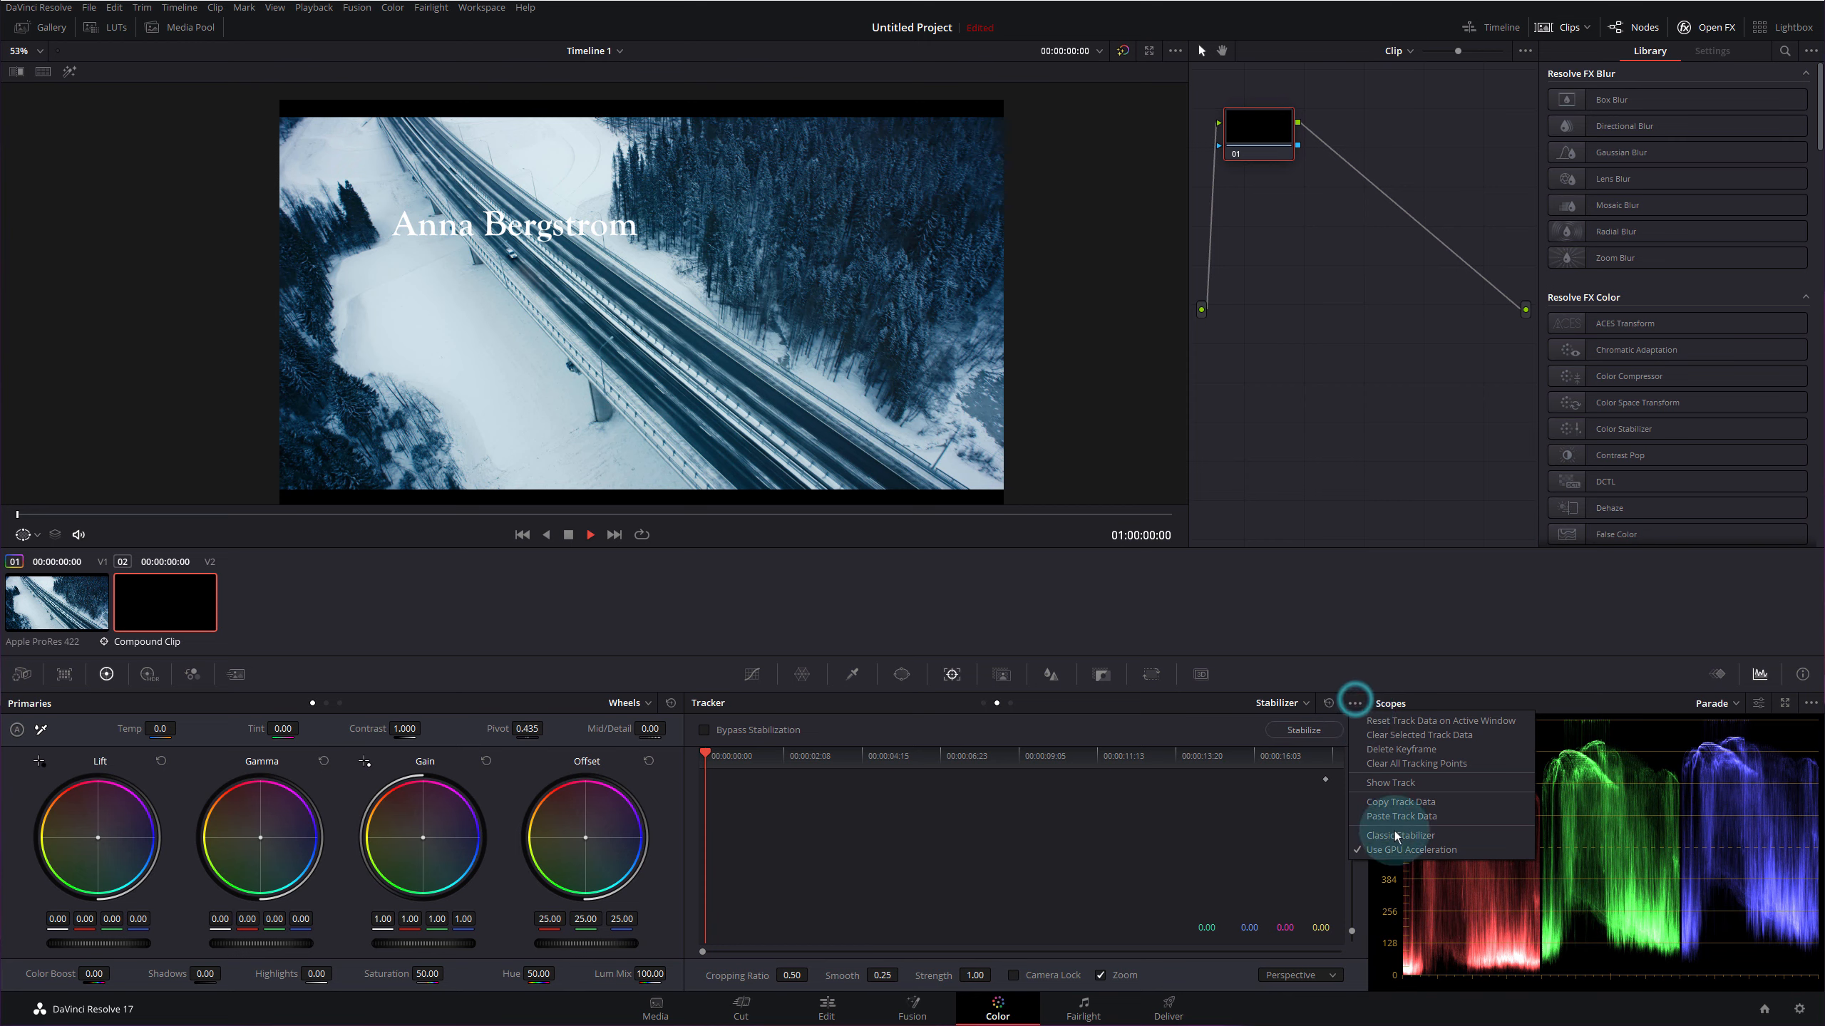
pyautogui.click(1397, 842)
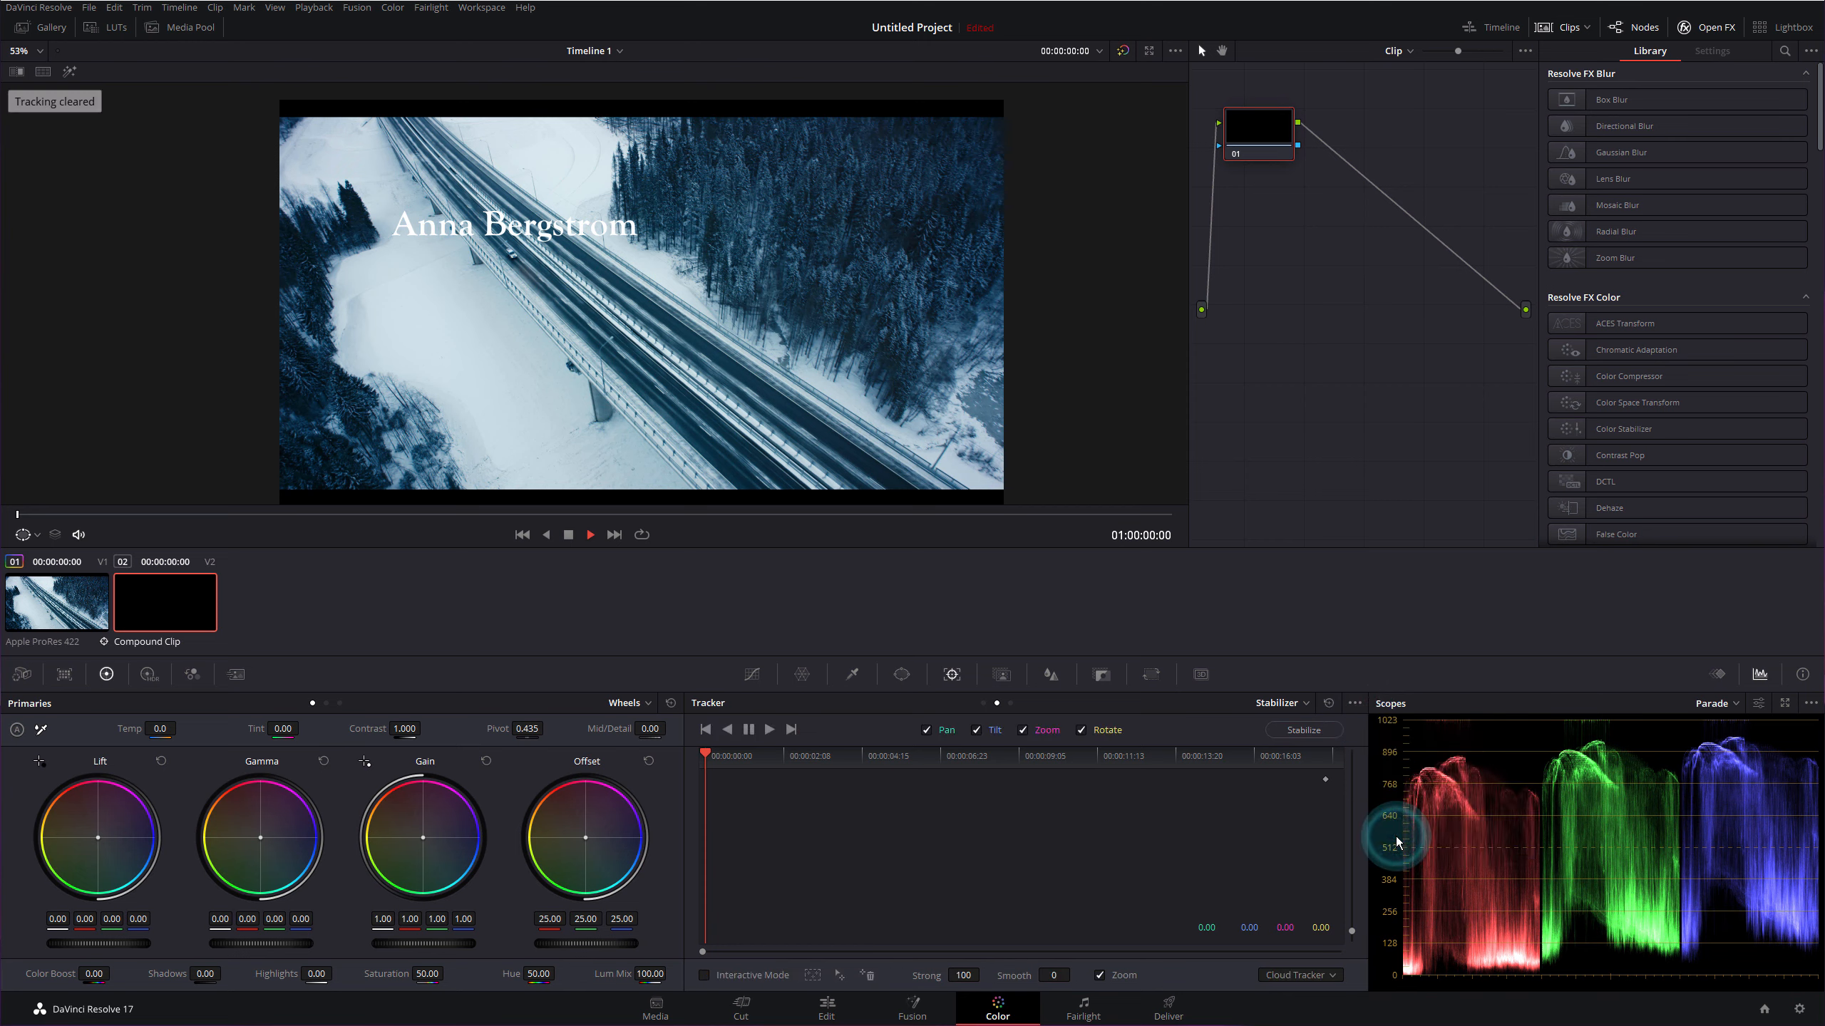
pyautogui.click(1356, 703)
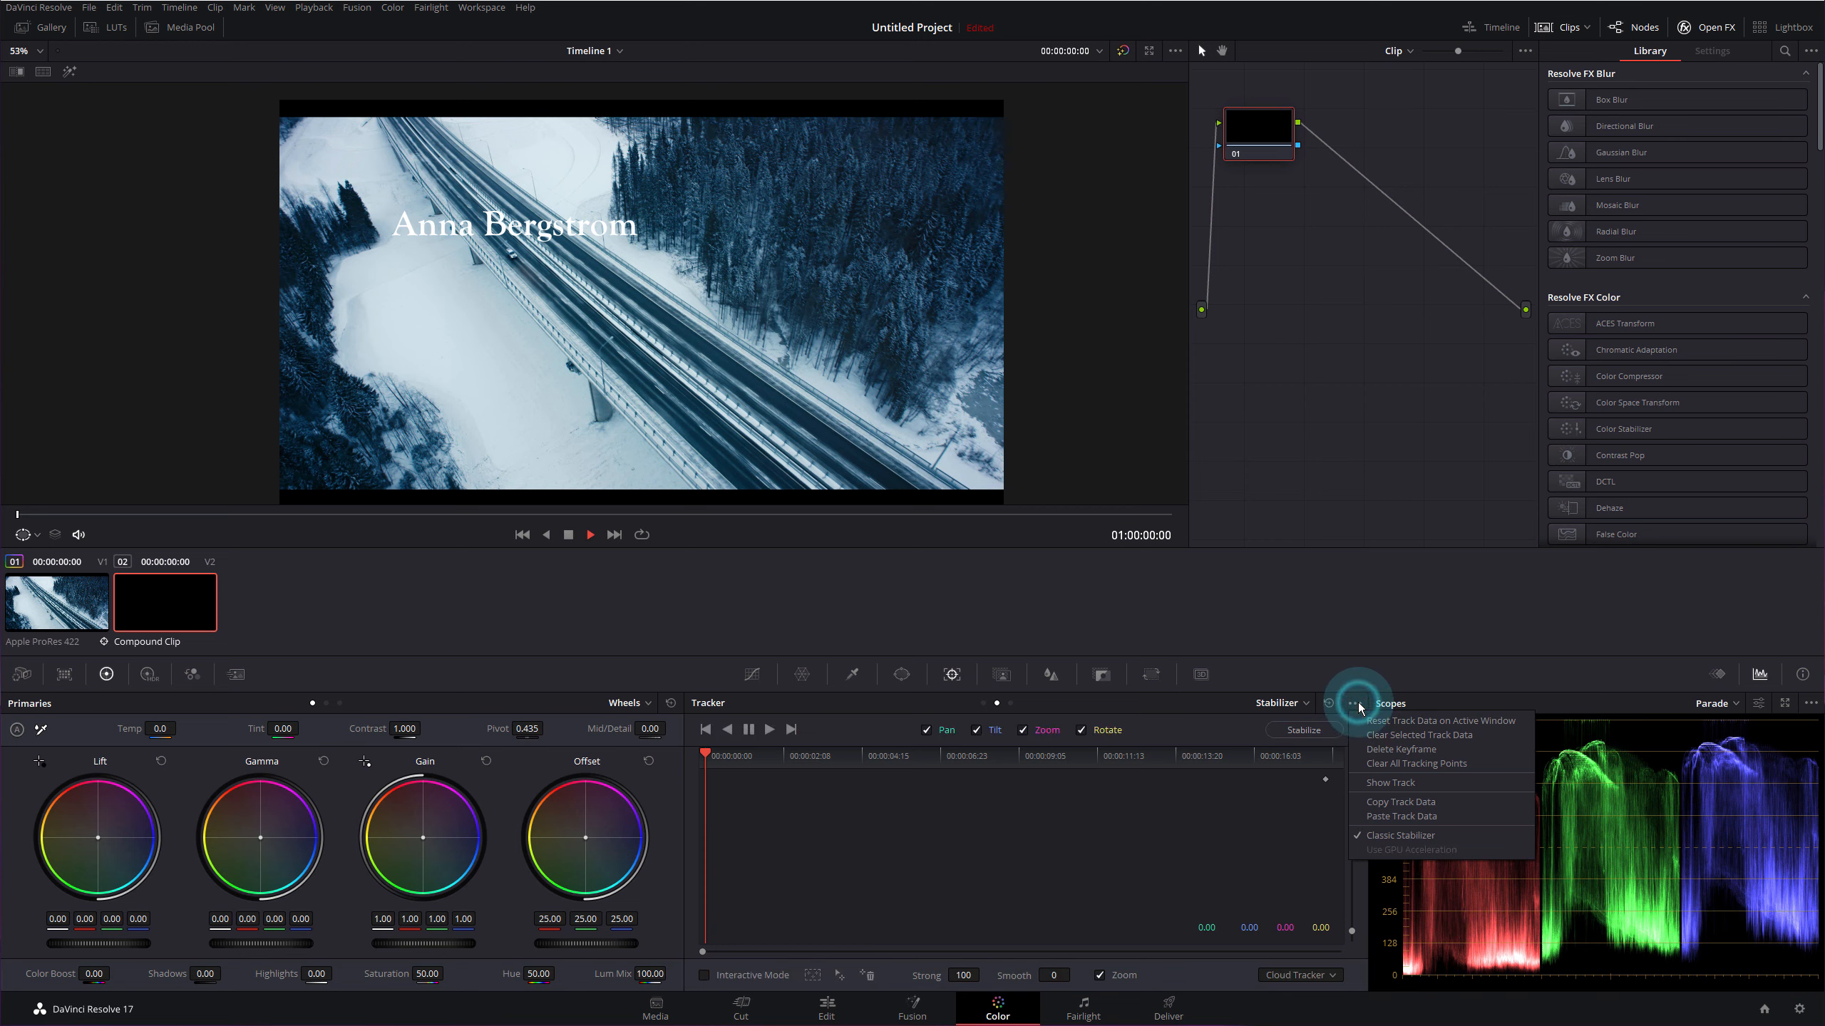
pyautogui.click(1400, 818)
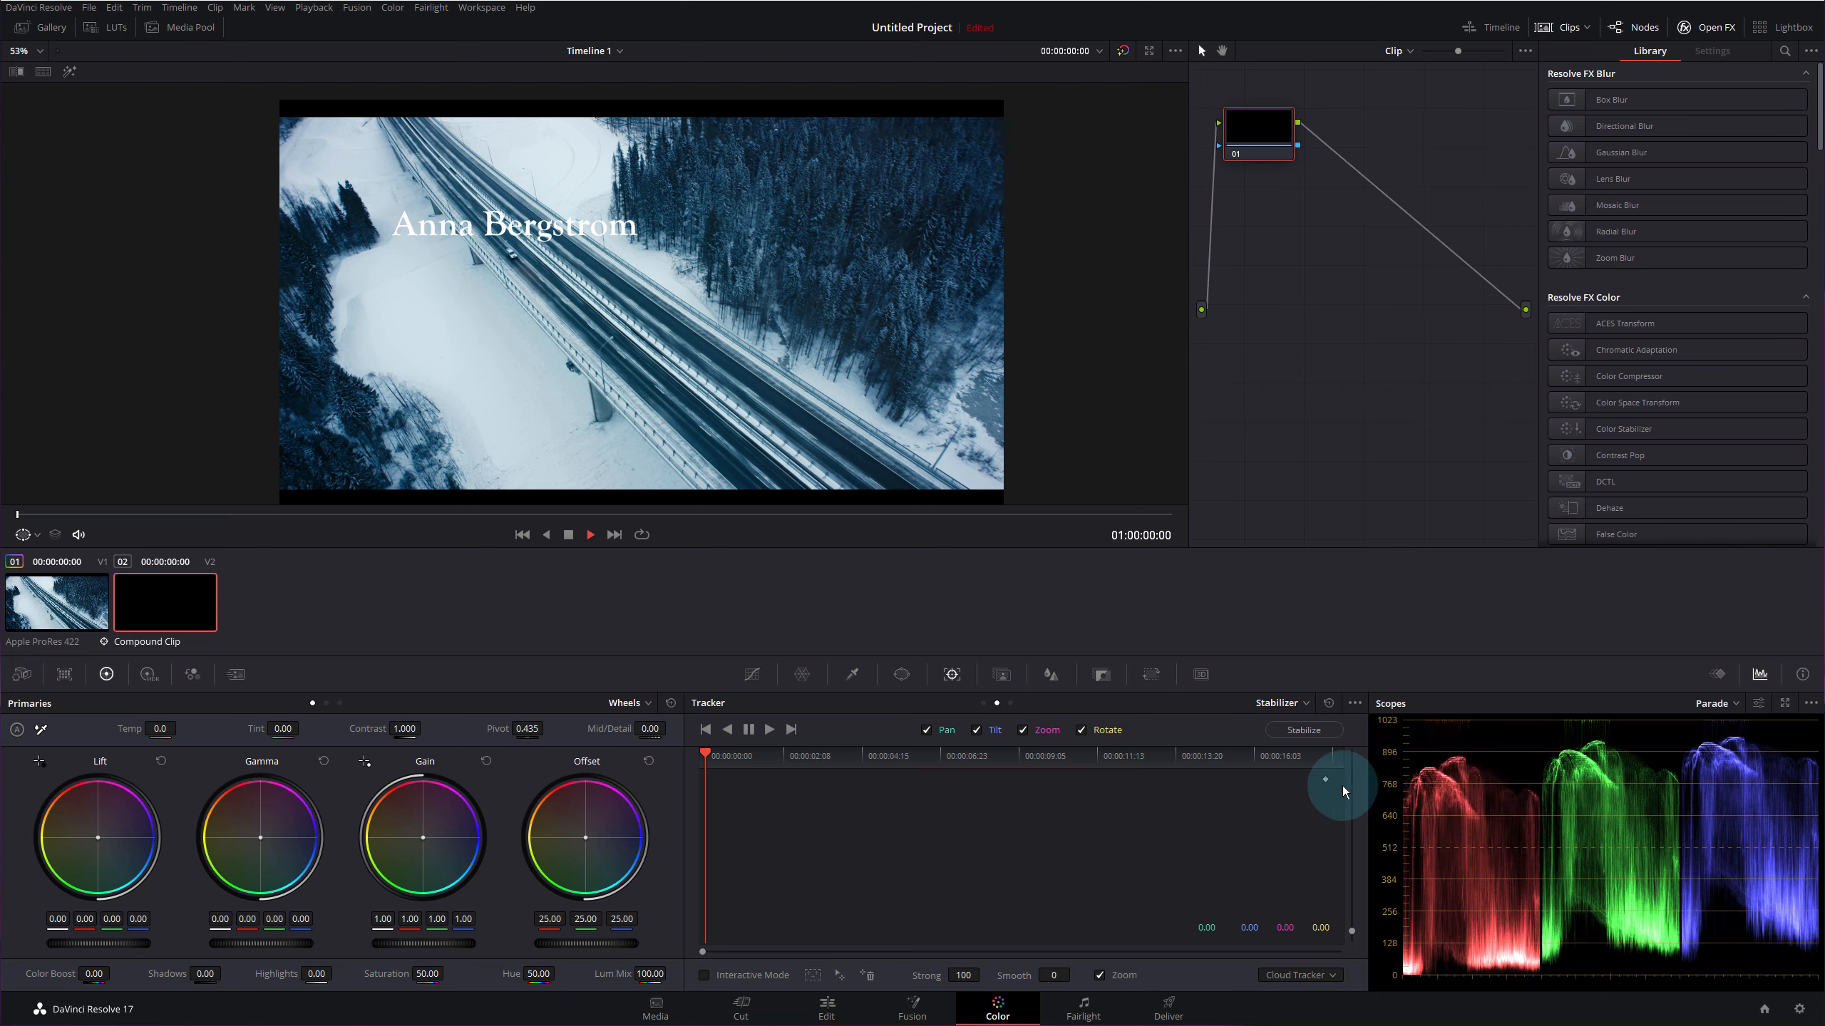
# - Copy the highway clip's track data and paste it onto the title compound clip
pyautogui.click(79, 596)
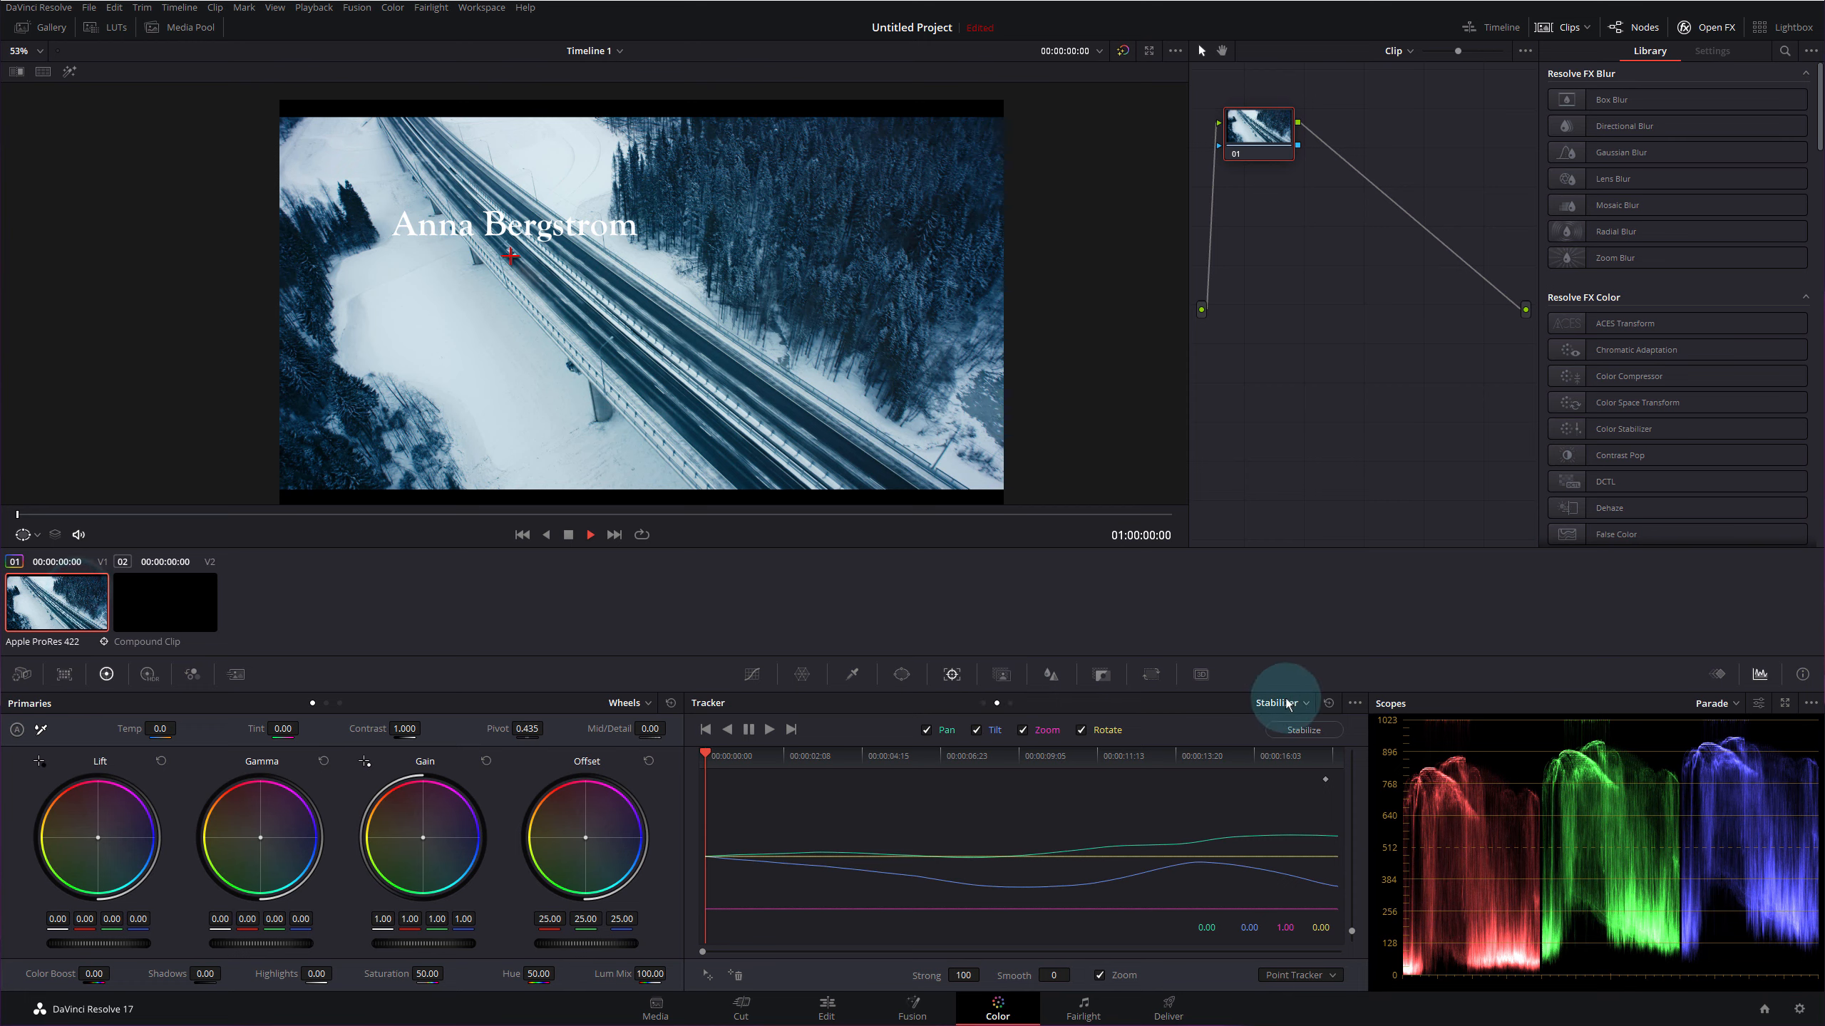
pyautogui.click(1356, 704)
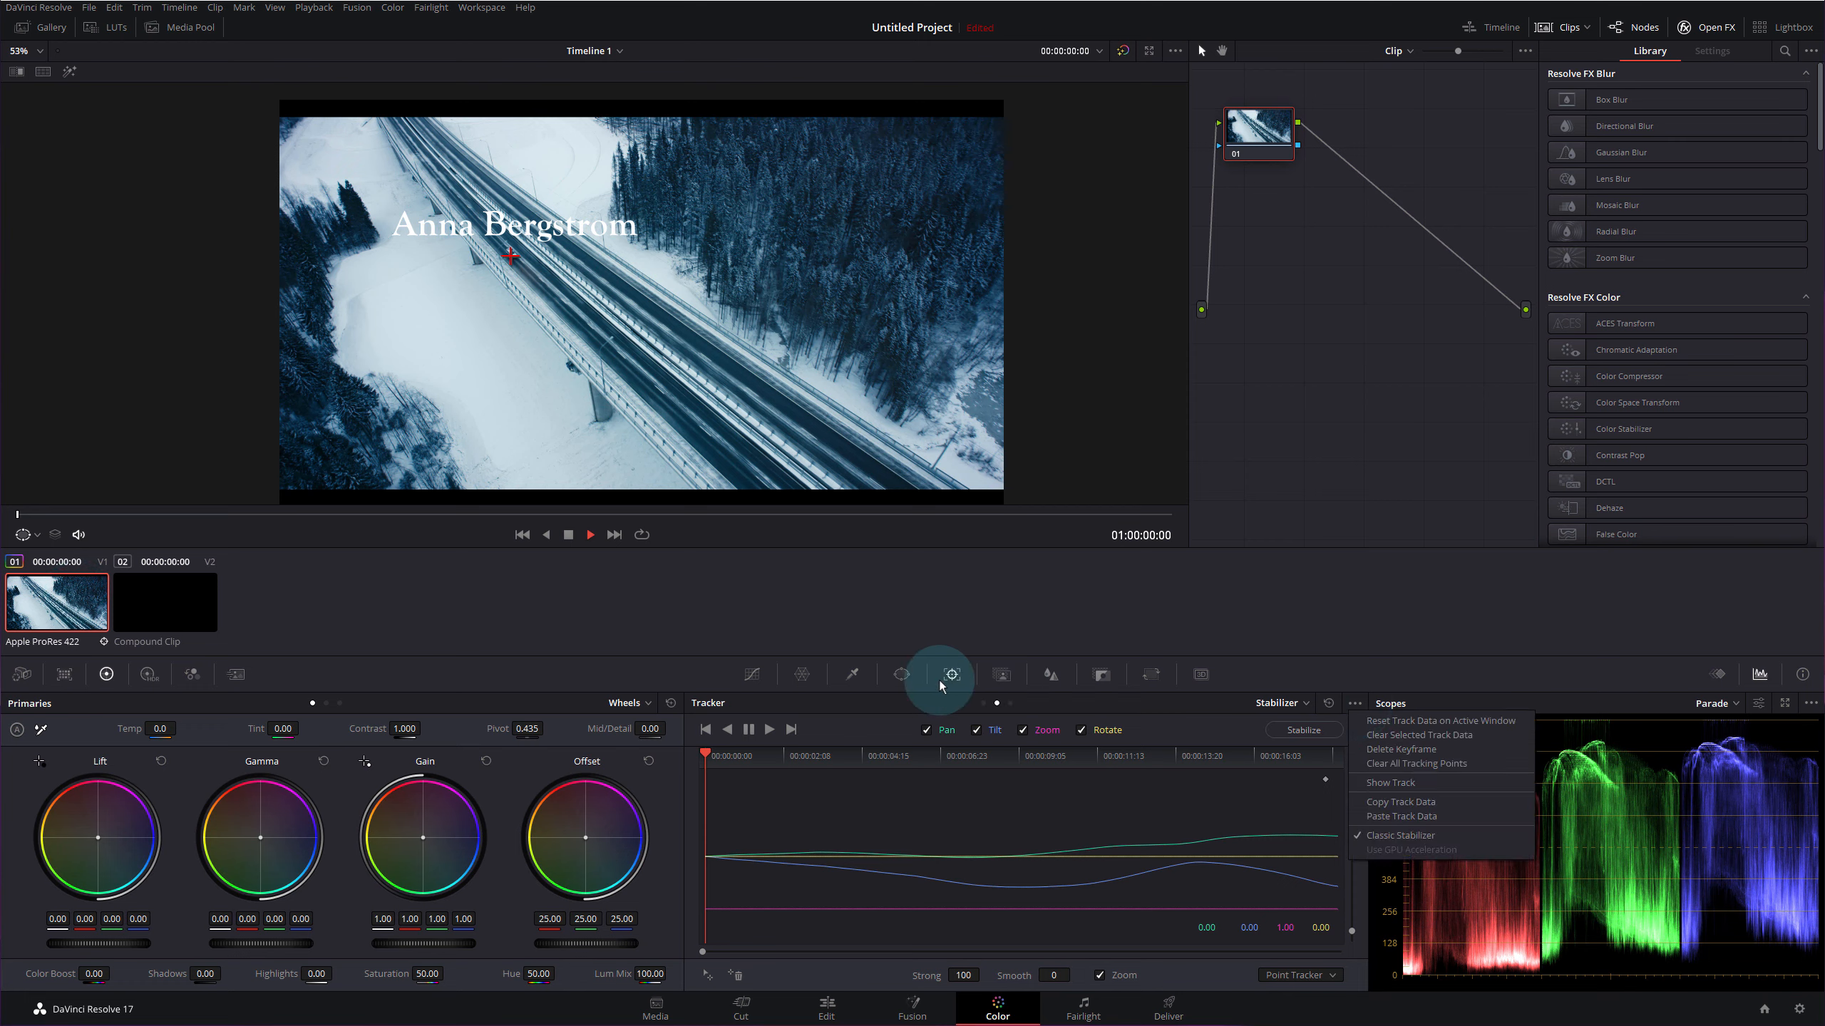
pyautogui.click(1389, 801)
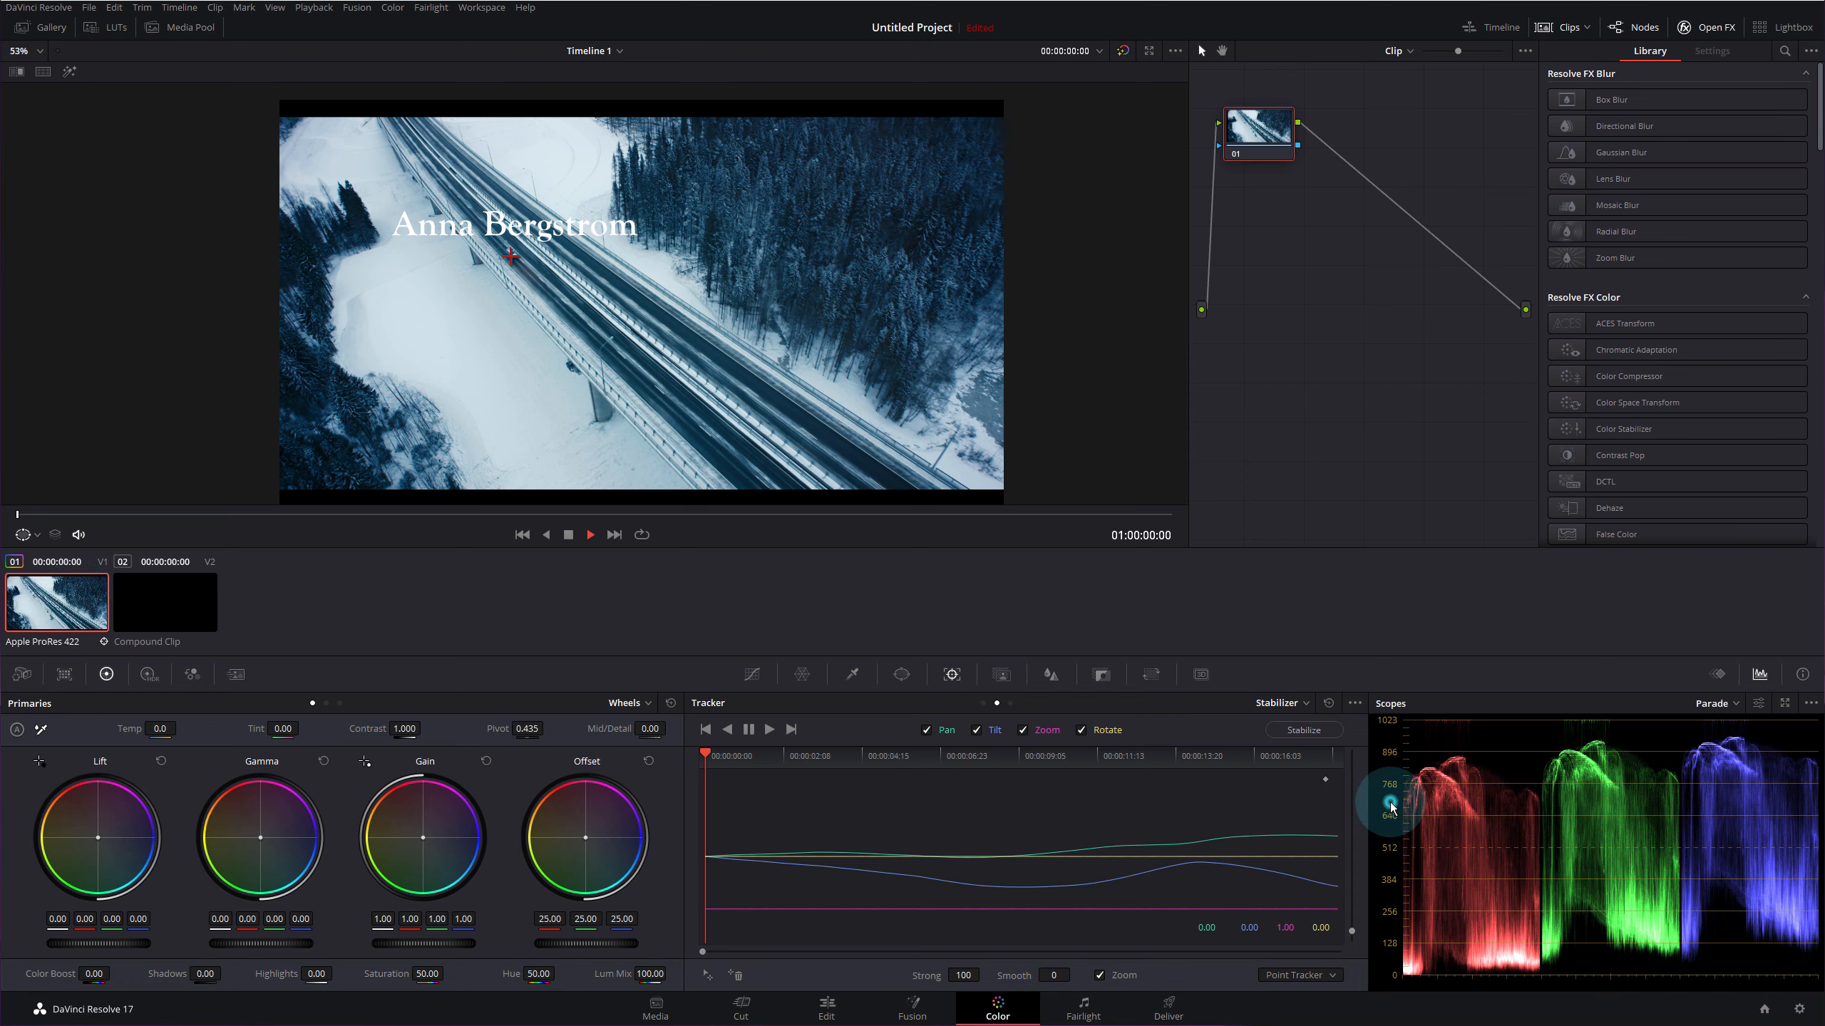
pyautogui.click(214, 605)
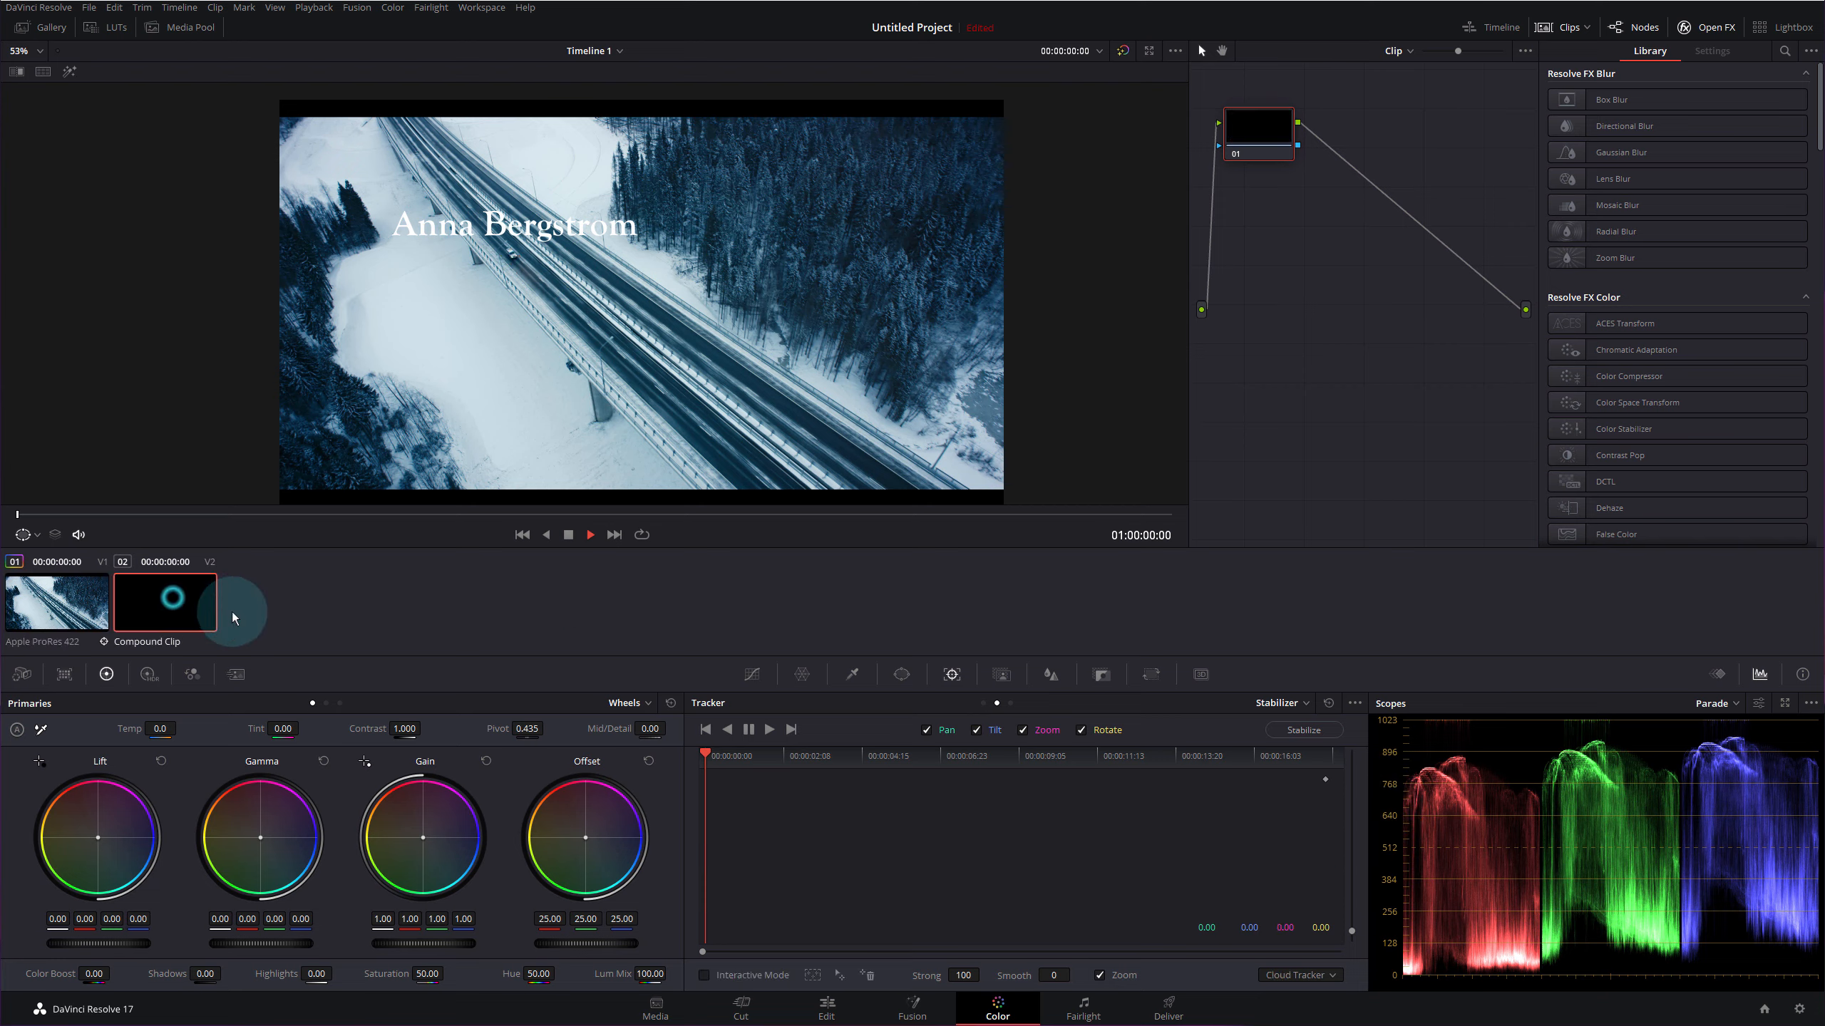
pyautogui.click(1355, 703)
pyautogui.click(1390, 818)
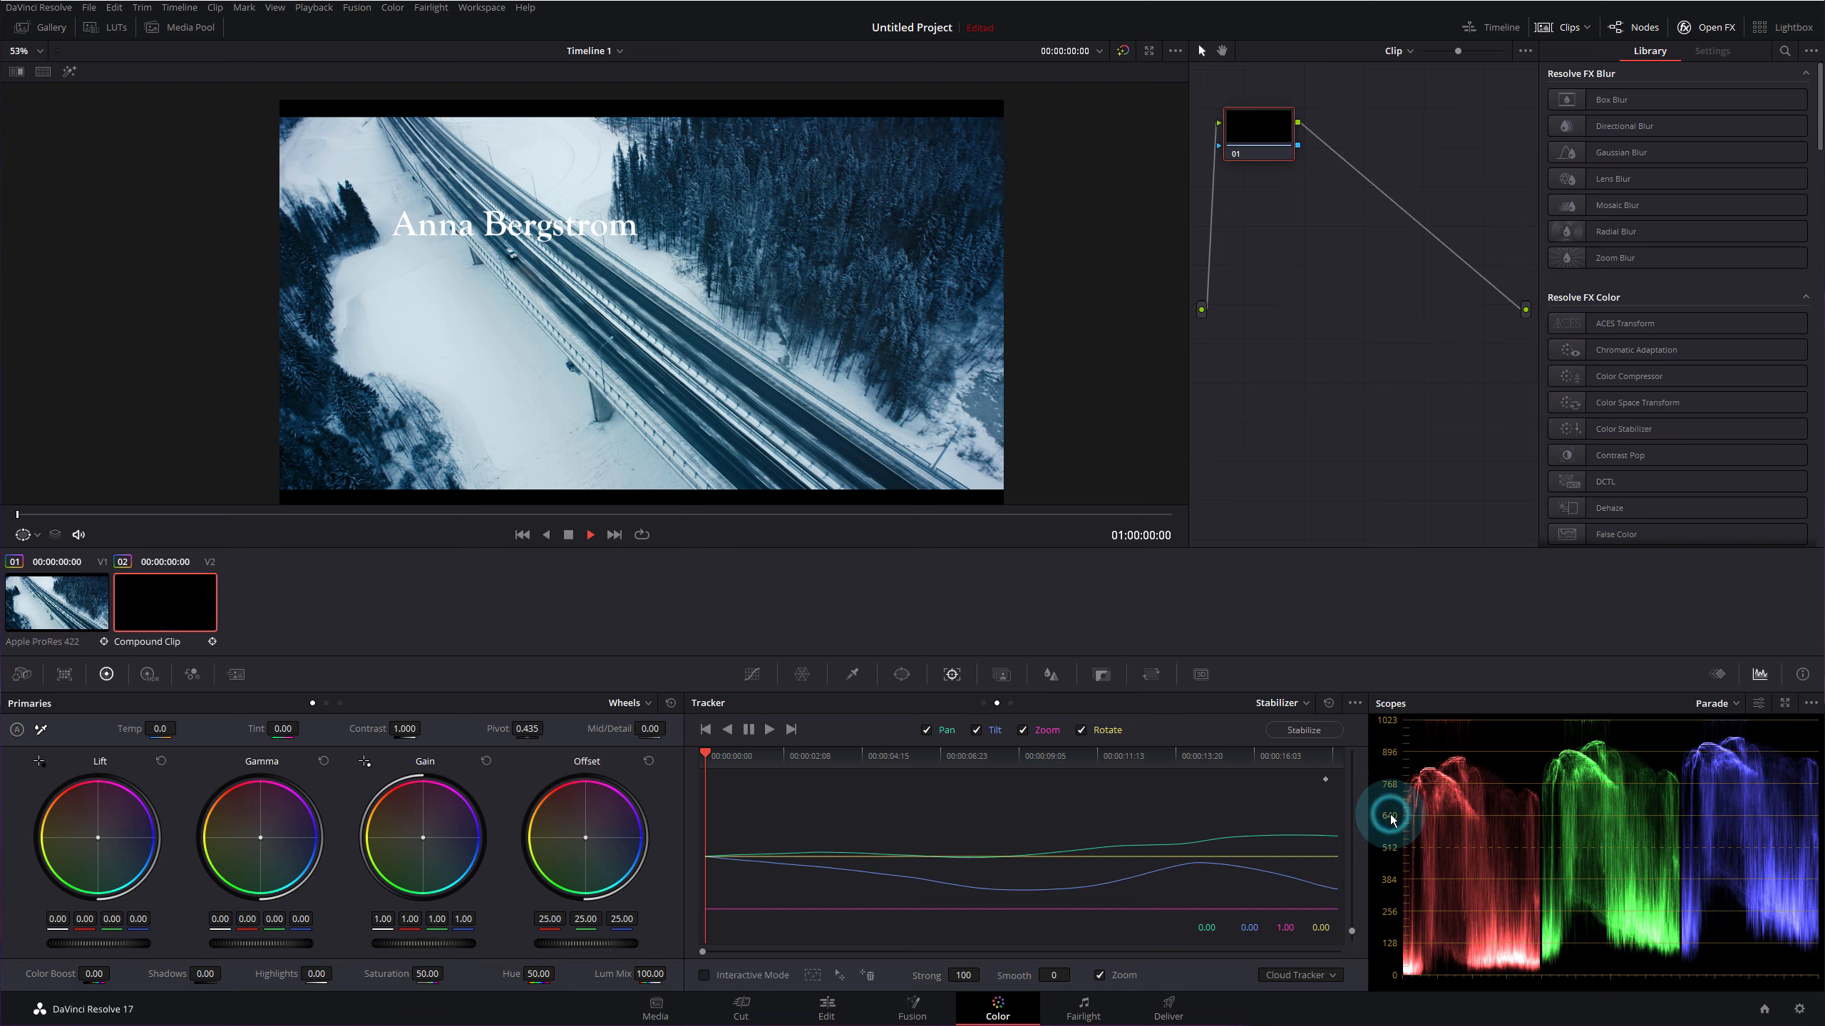
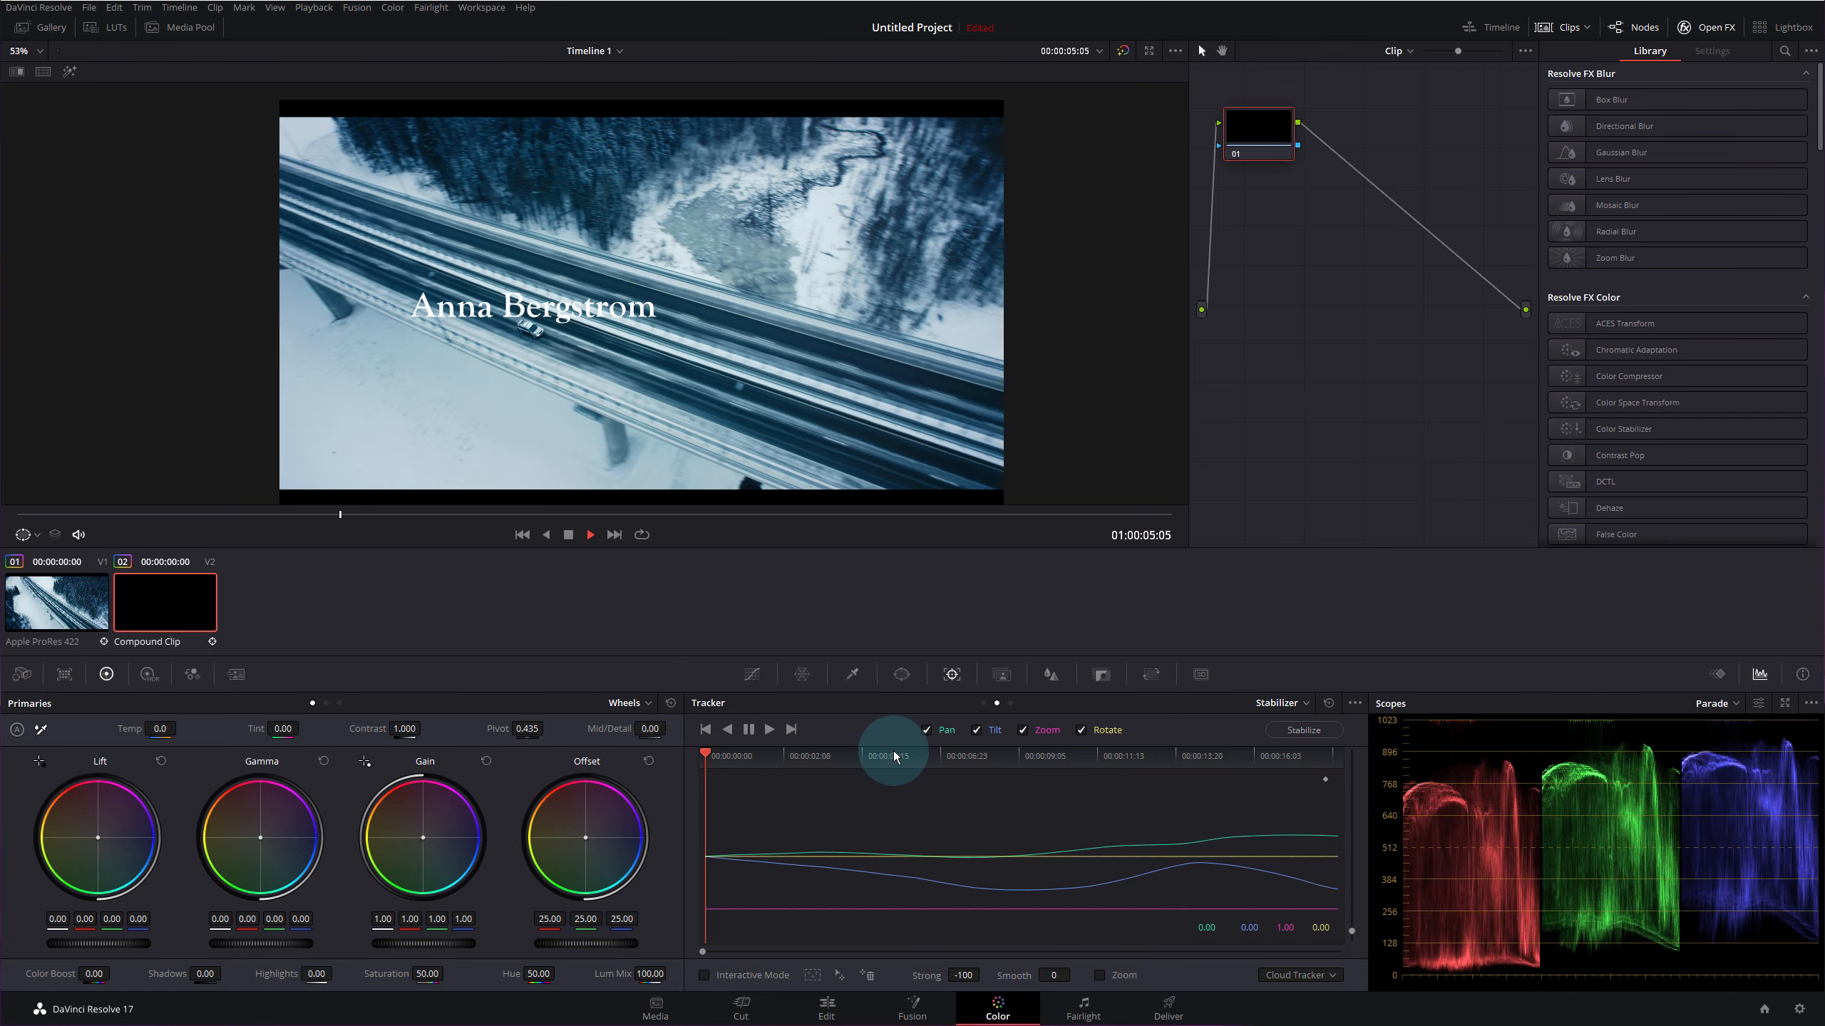
# - Scrub through the shot to confirm the title follows the highway motion, then return to Edit
pyautogui.moveTo(1078, 767); pyautogui.dragTo(1000, 804)
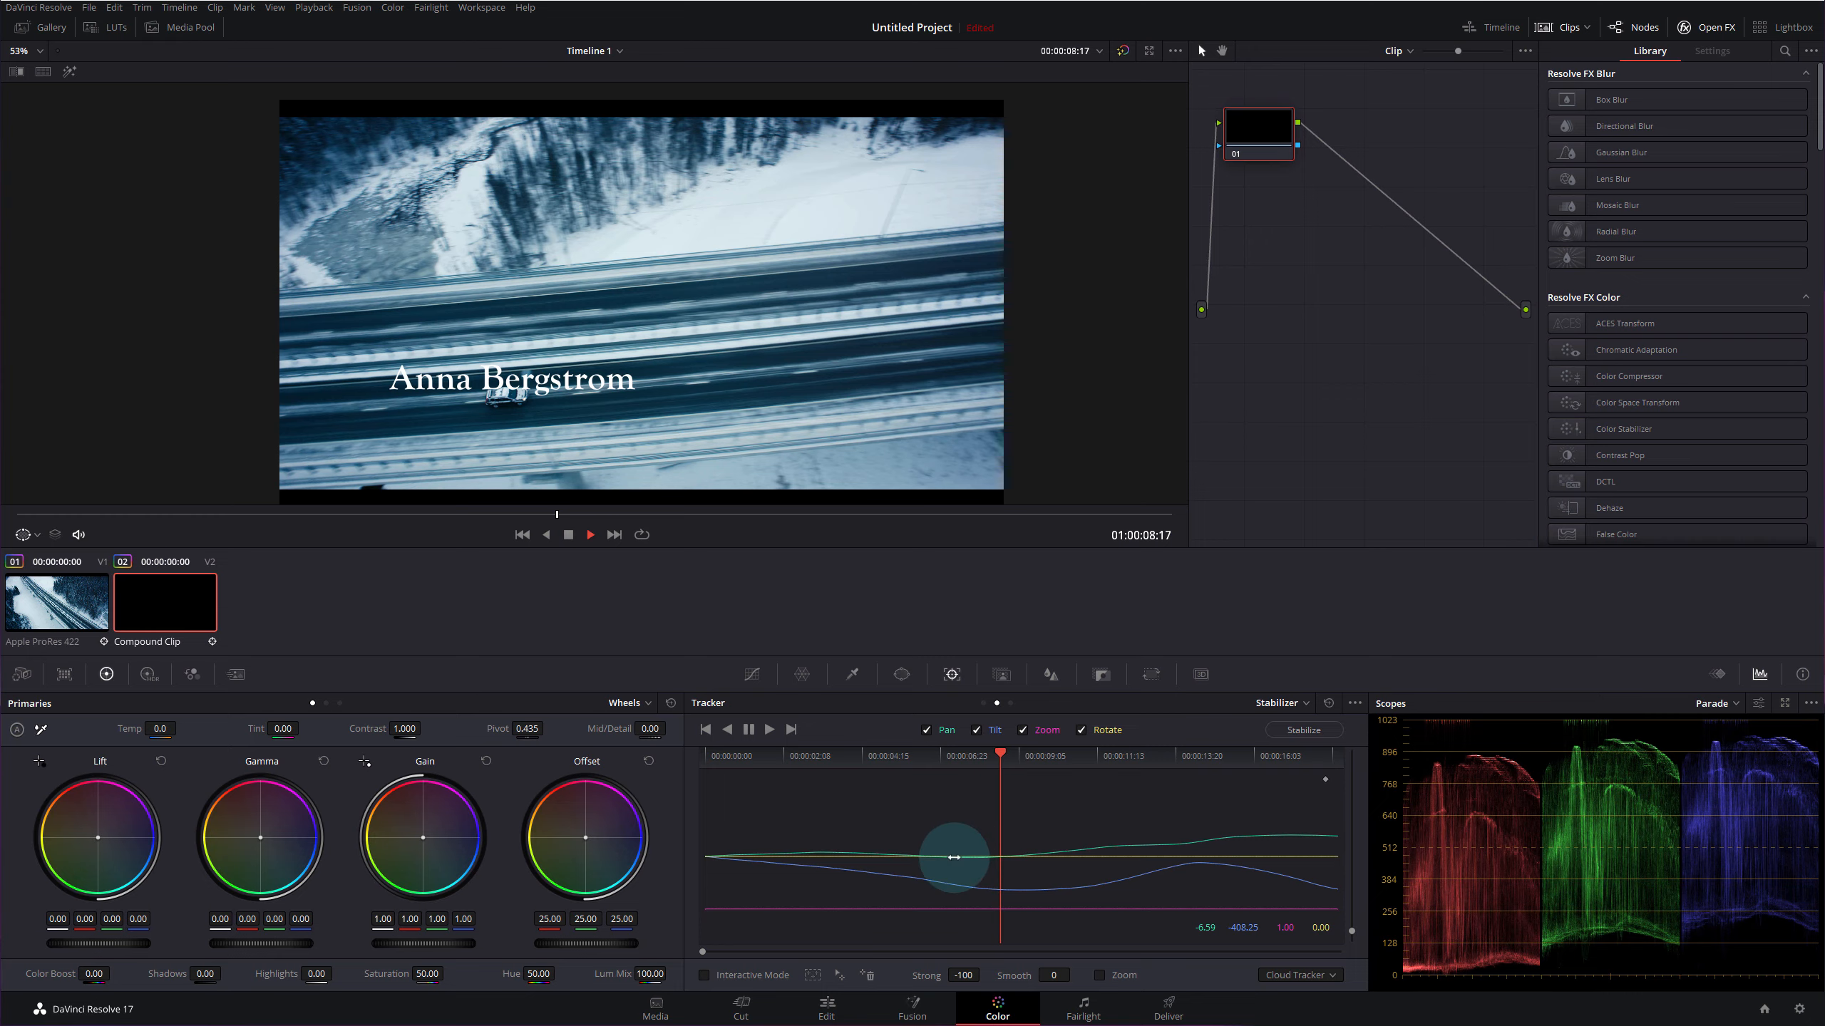
pyautogui.click(827, 1010)
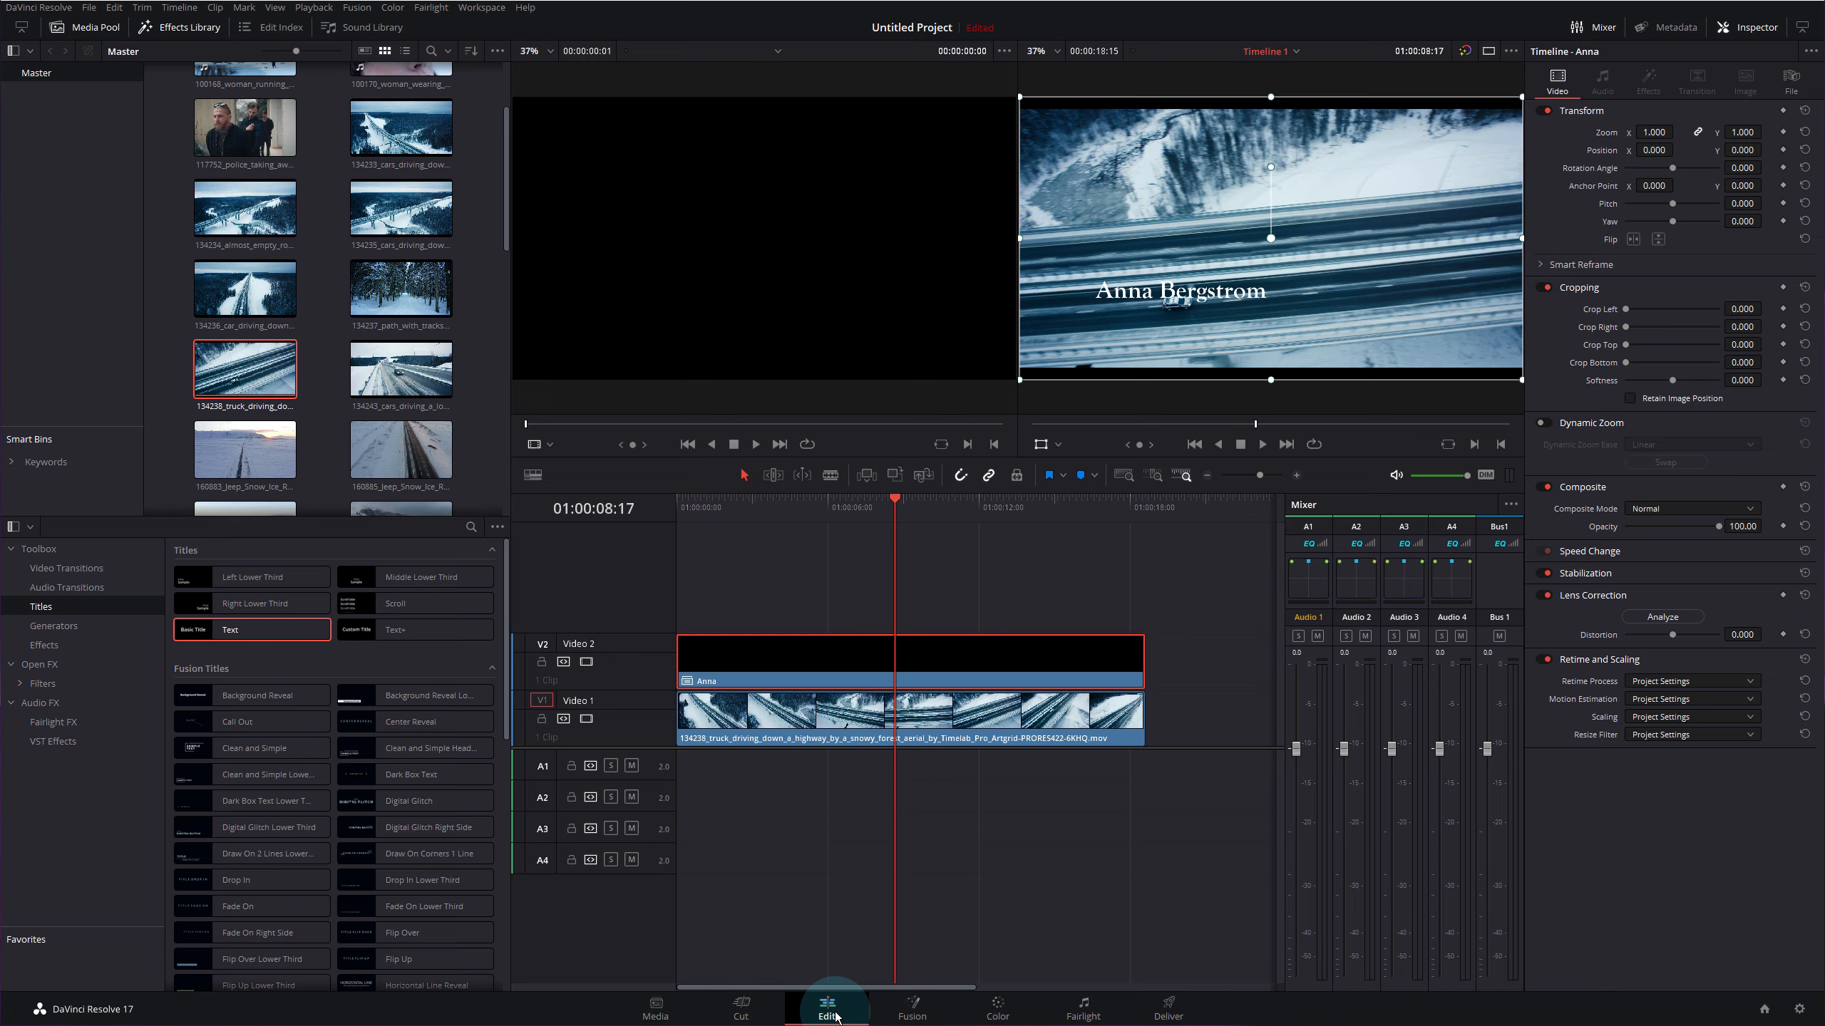
# - Open the Anna compound clip, nudge the title text slightly upward, and return to Timeline 1
pyautogui.rightClick(855, 654)
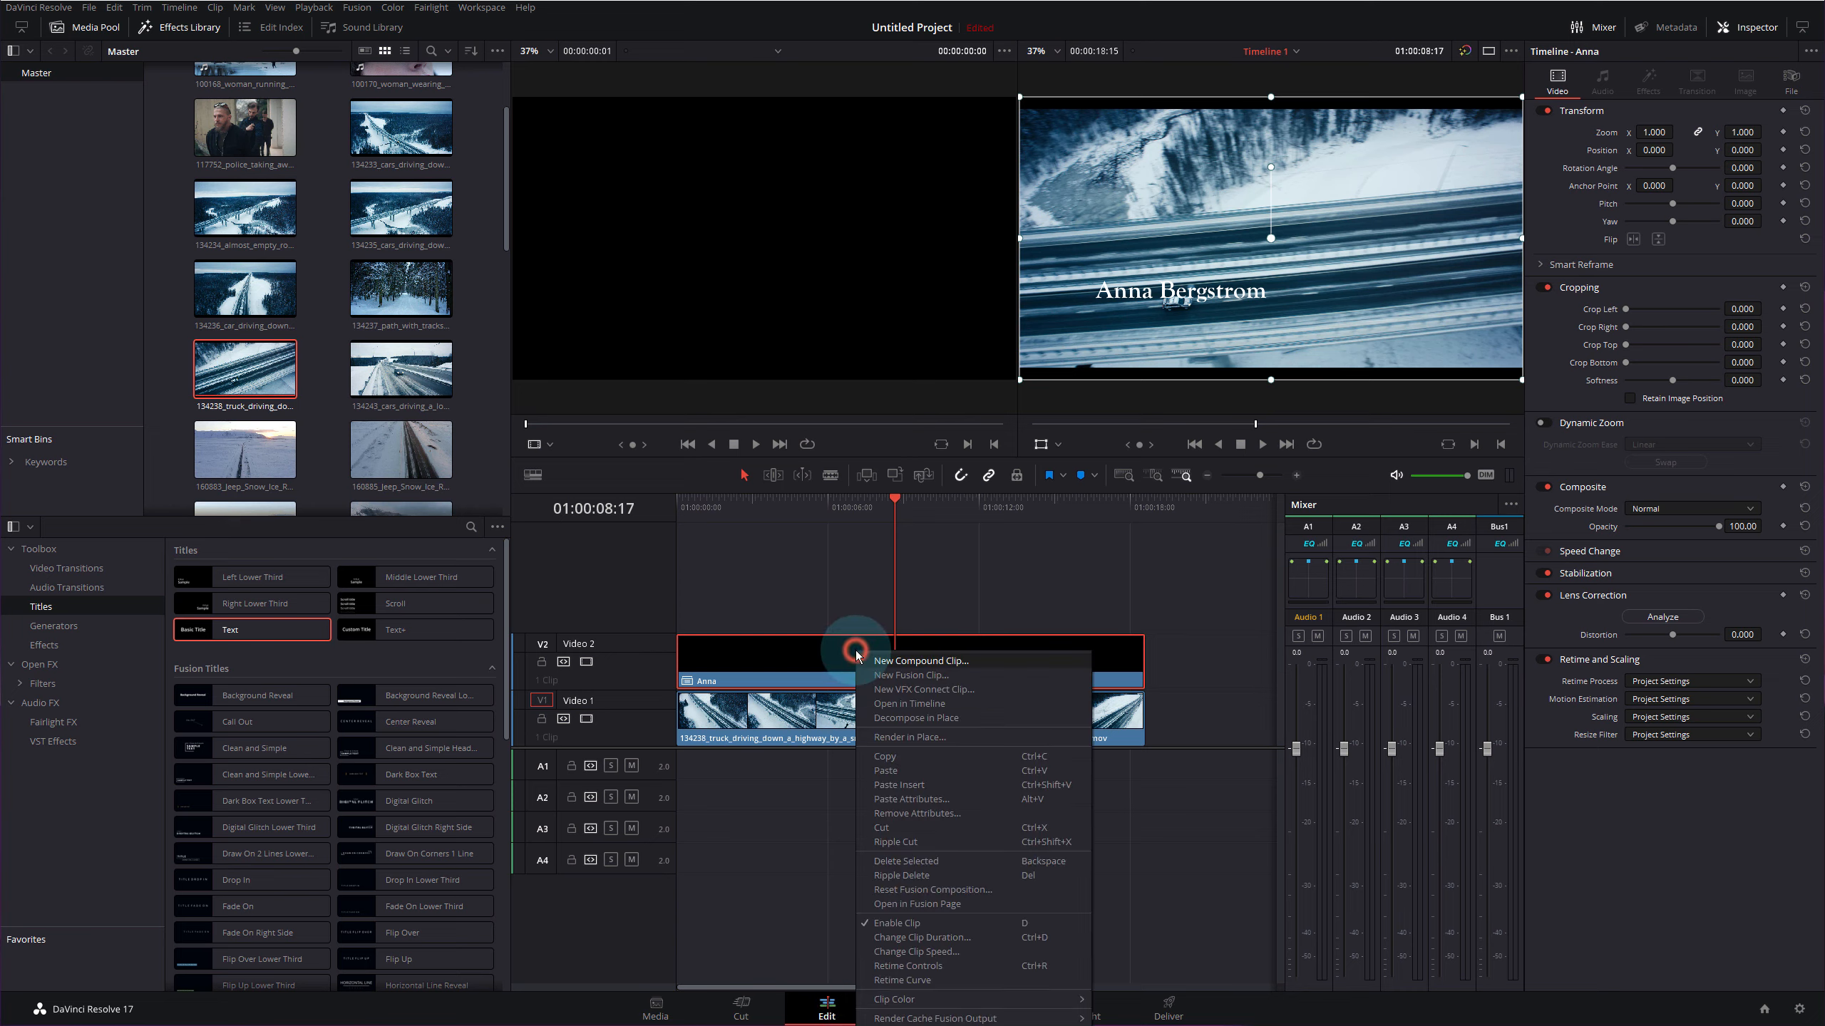
pyautogui.click(904, 704)
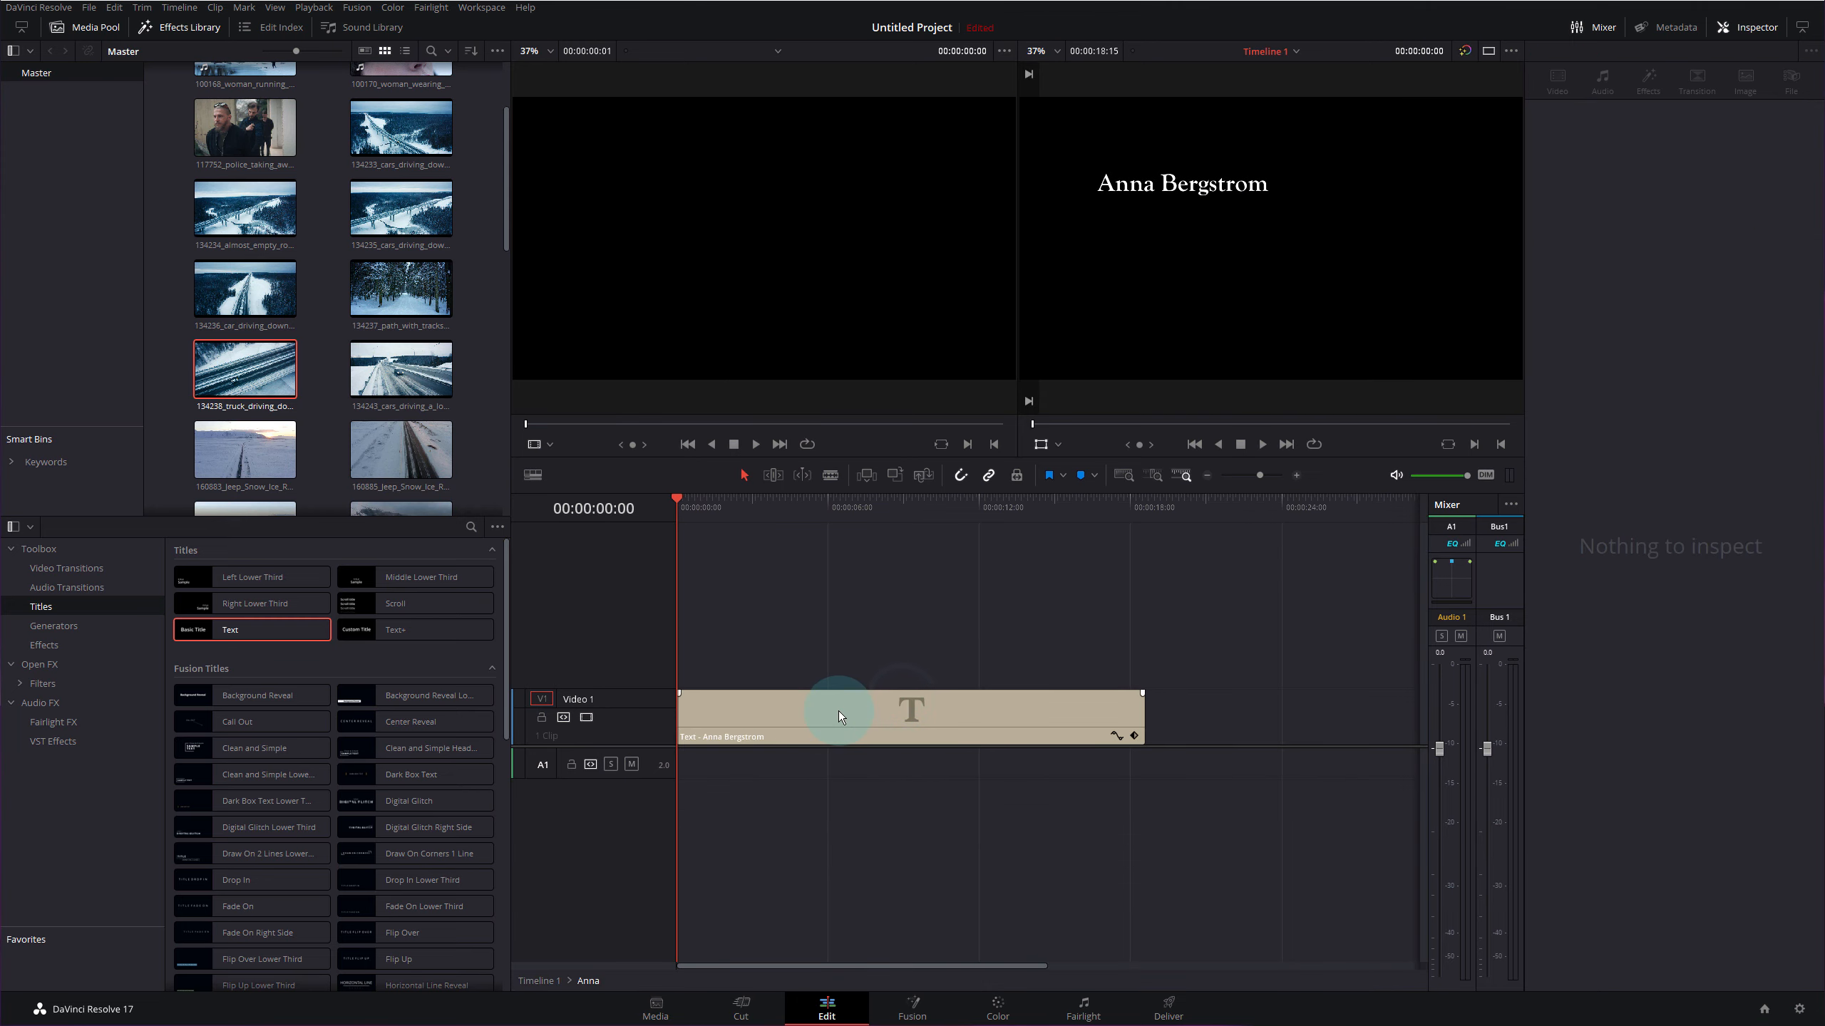
pyautogui.click(838, 711)
pyautogui.click(865, 722)
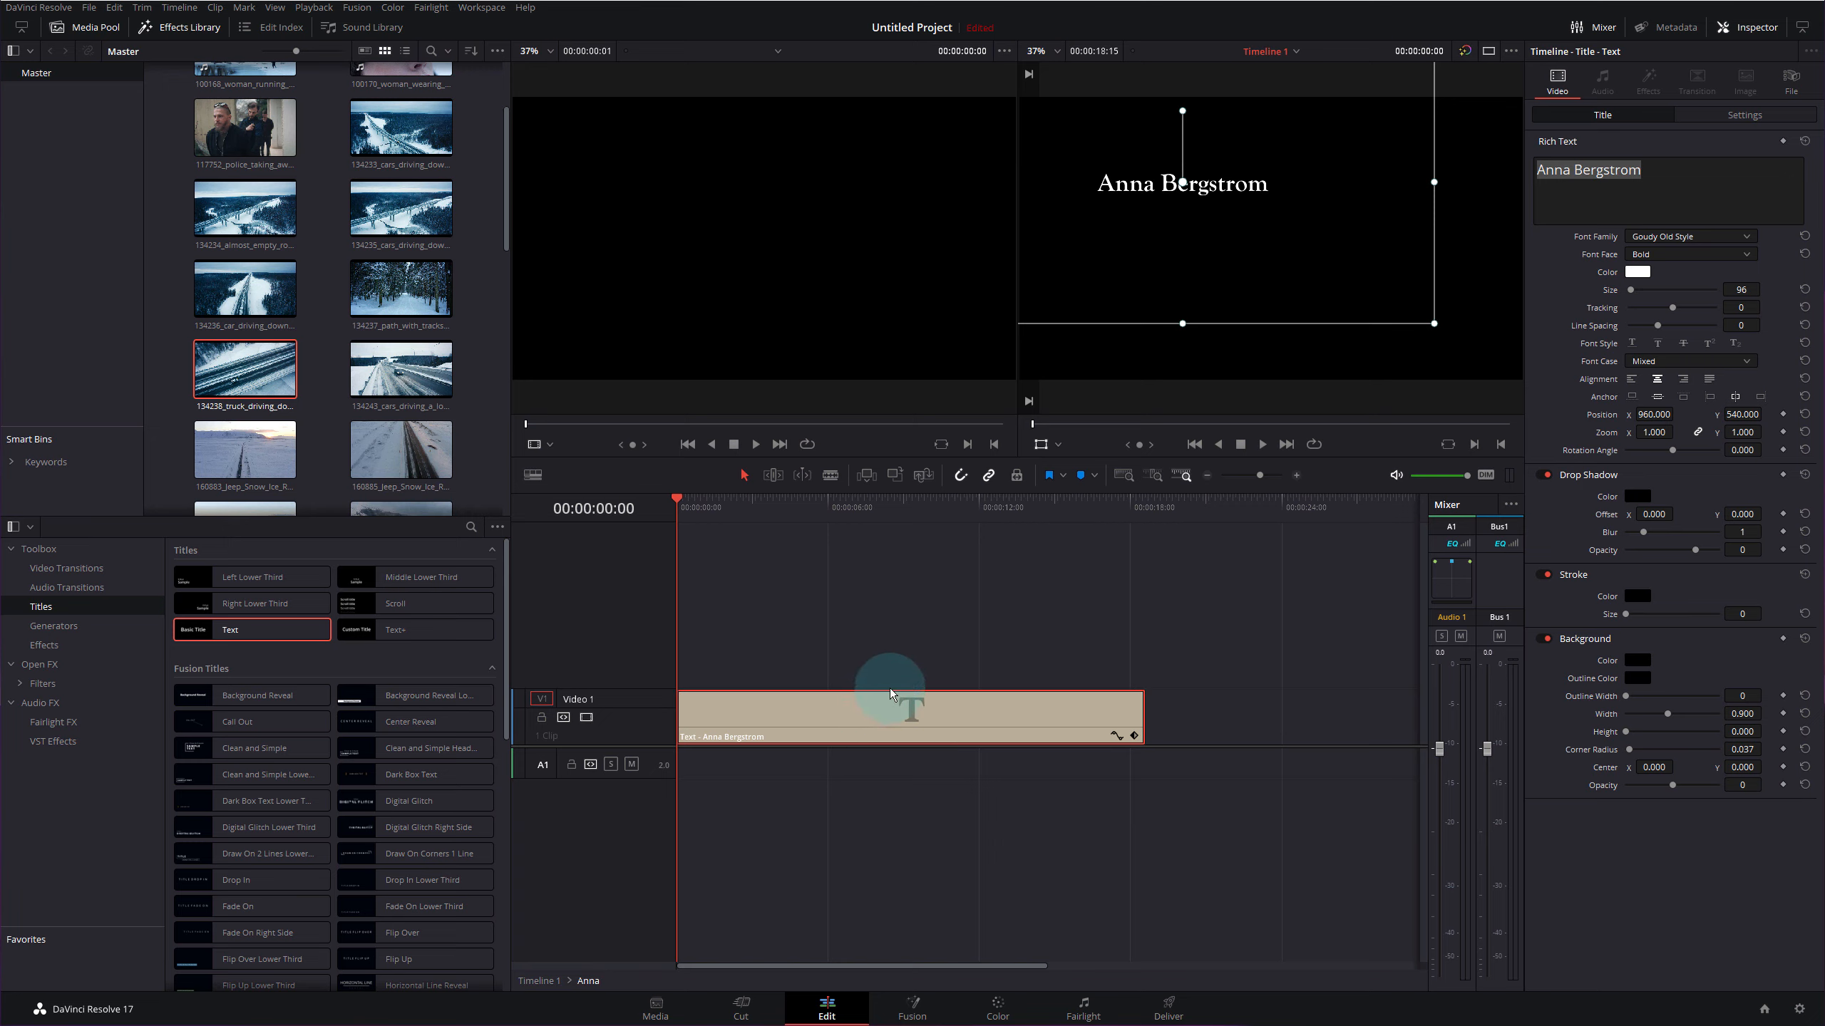
pyautogui.moveTo(1227, 230); pyautogui.dragTo(1226, 219)
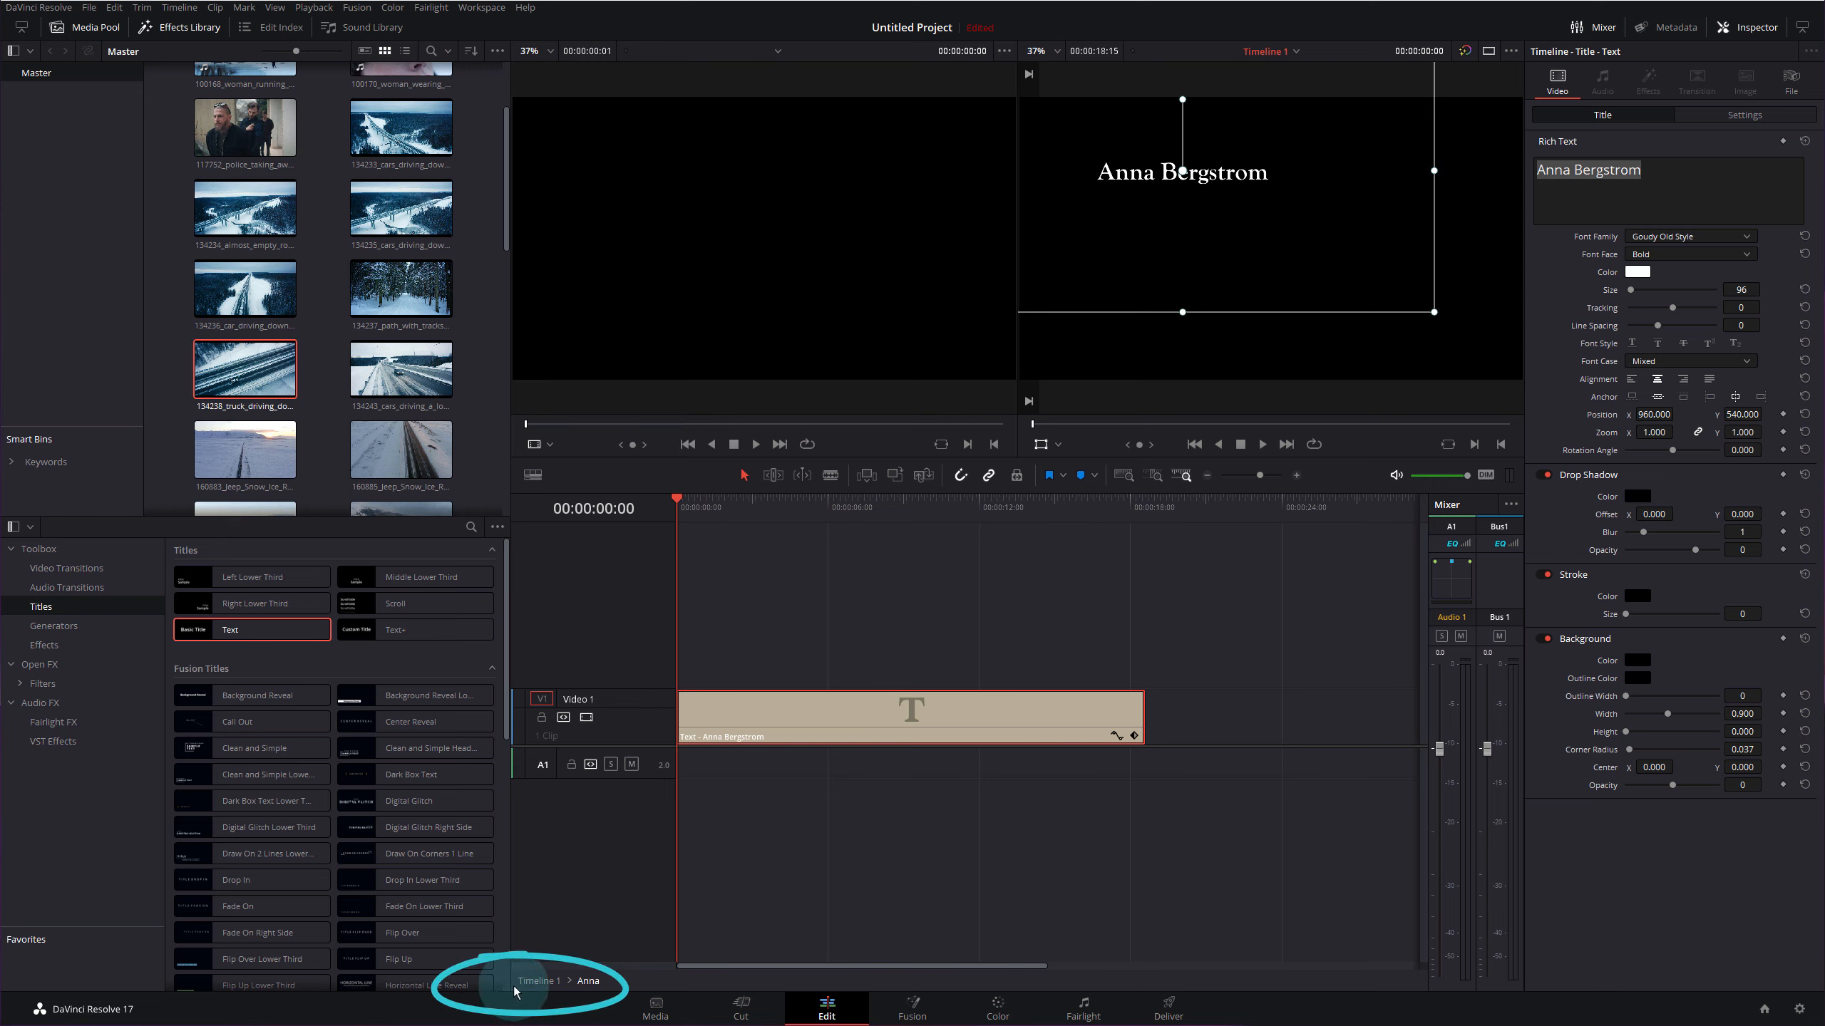
pyautogui.click(539, 981)
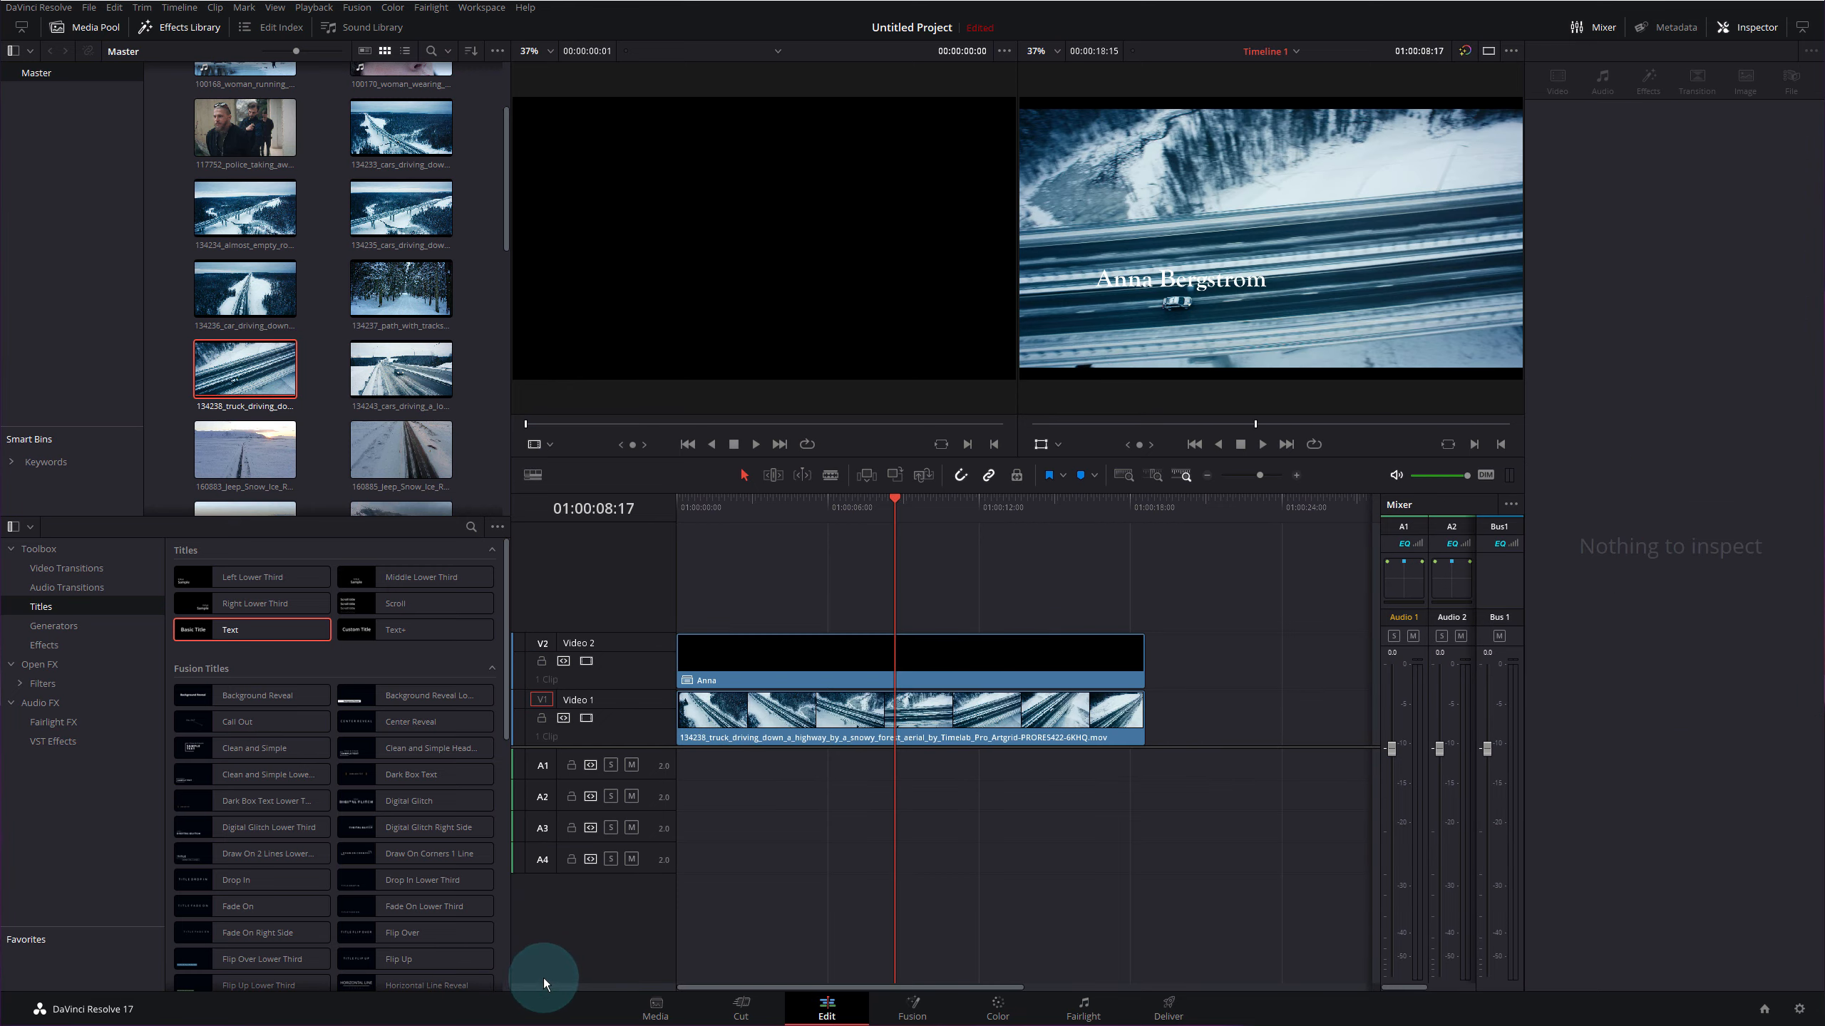
# - Close the Inspector and trim the Anna title's start later into the highway shot
pyautogui.moveTo(901, 503); pyautogui.dragTo(677, 556)
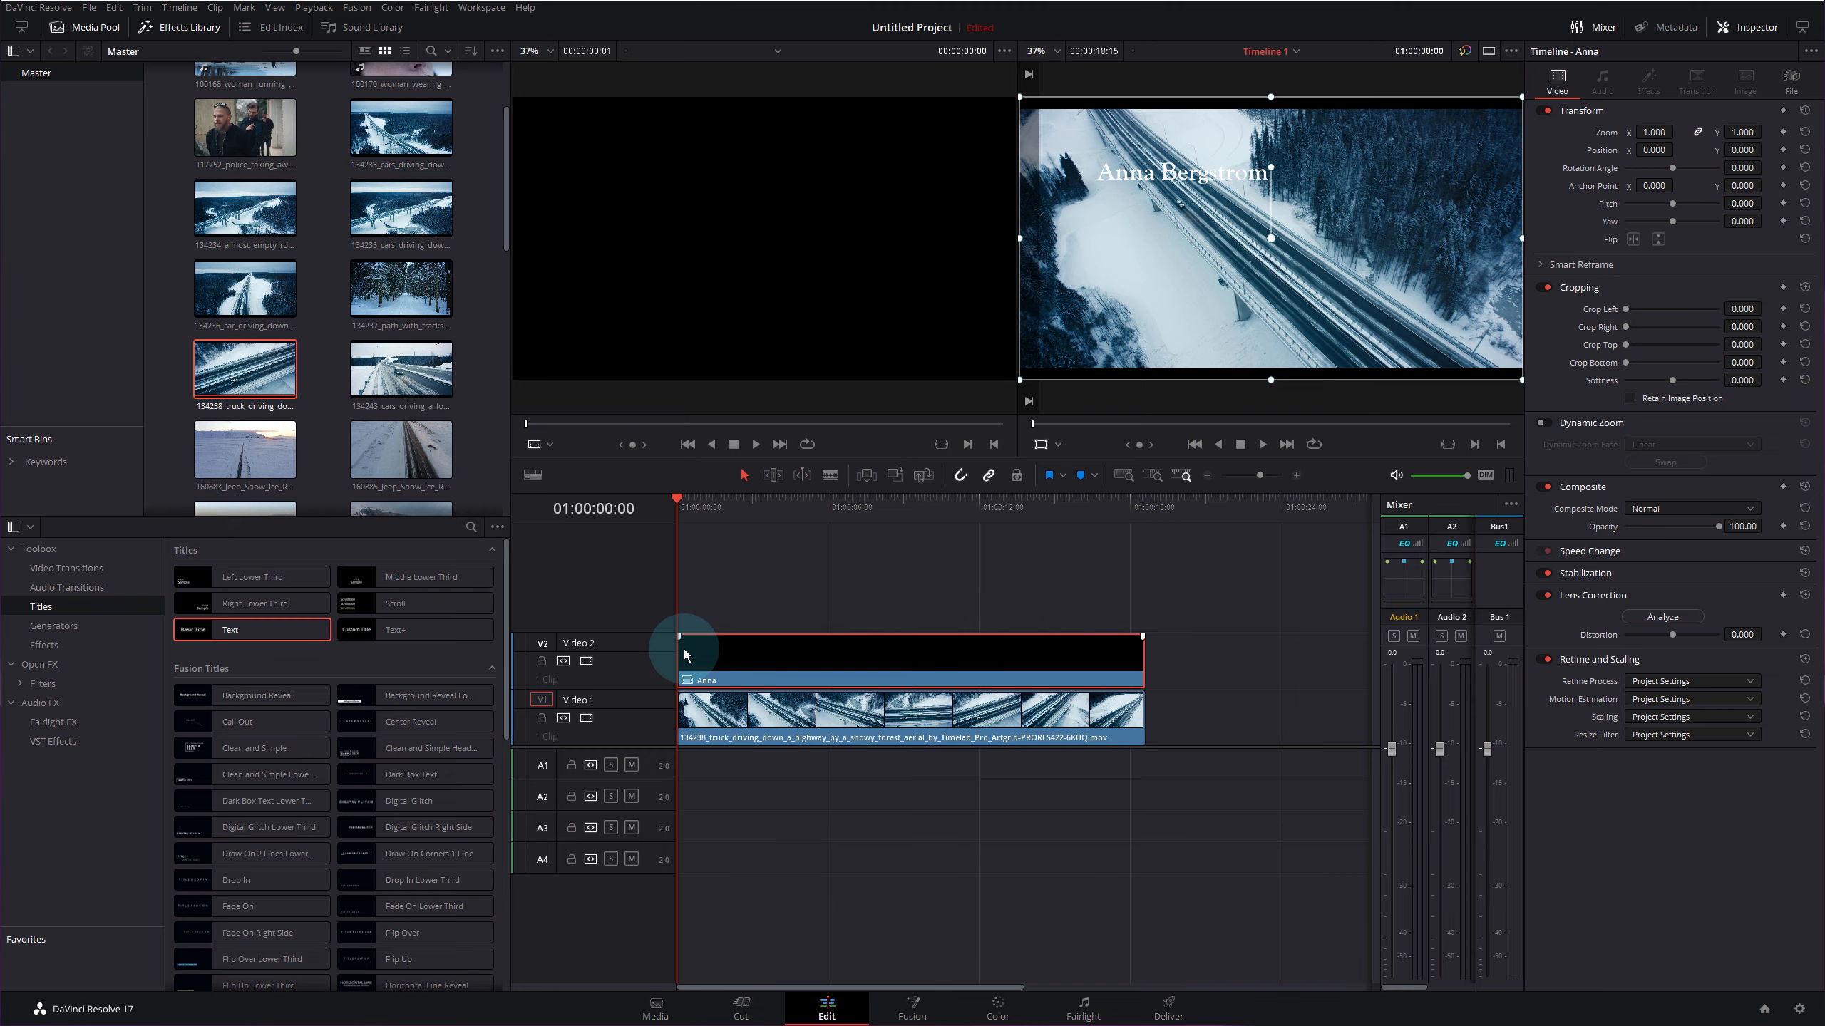
pyautogui.click(1753, 28)
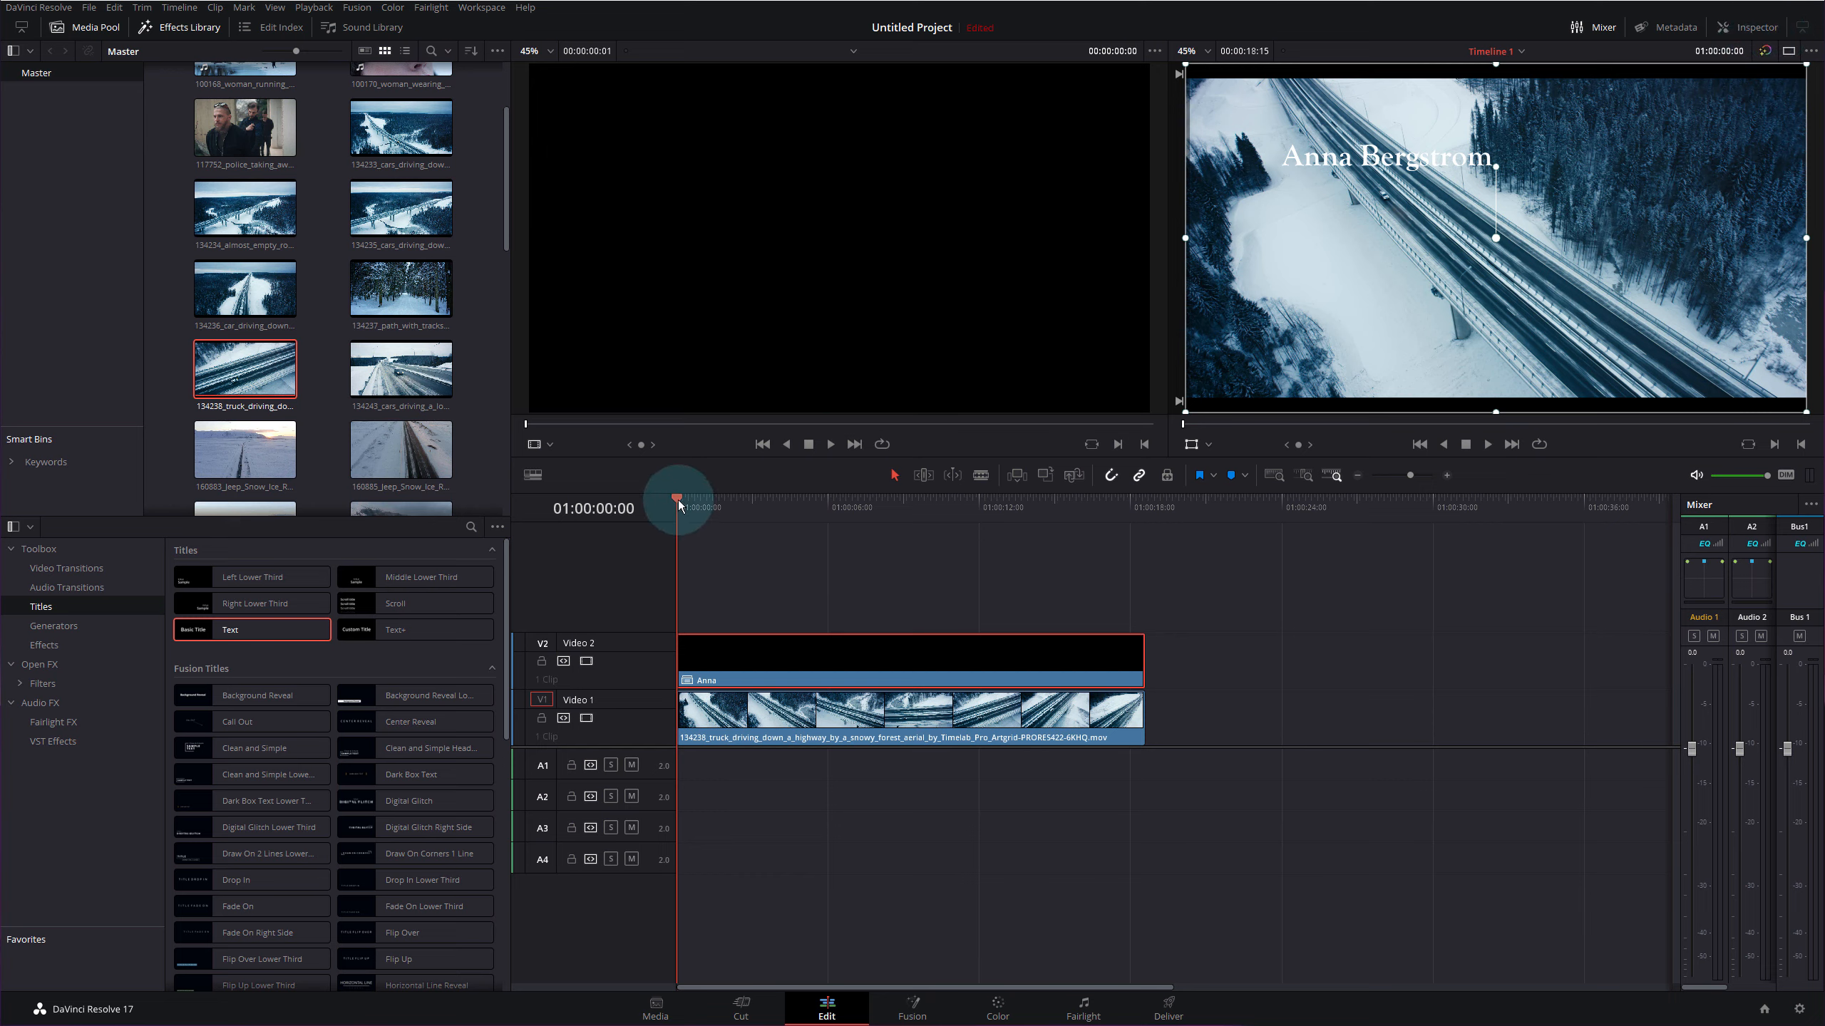
pyautogui.moveTo(681, 697); pyautogui.dragTo(817, 633)
# - Extend the Anna title to start slightly earlier, play it back, and scroll to the audio files
pyautogui.press('space')
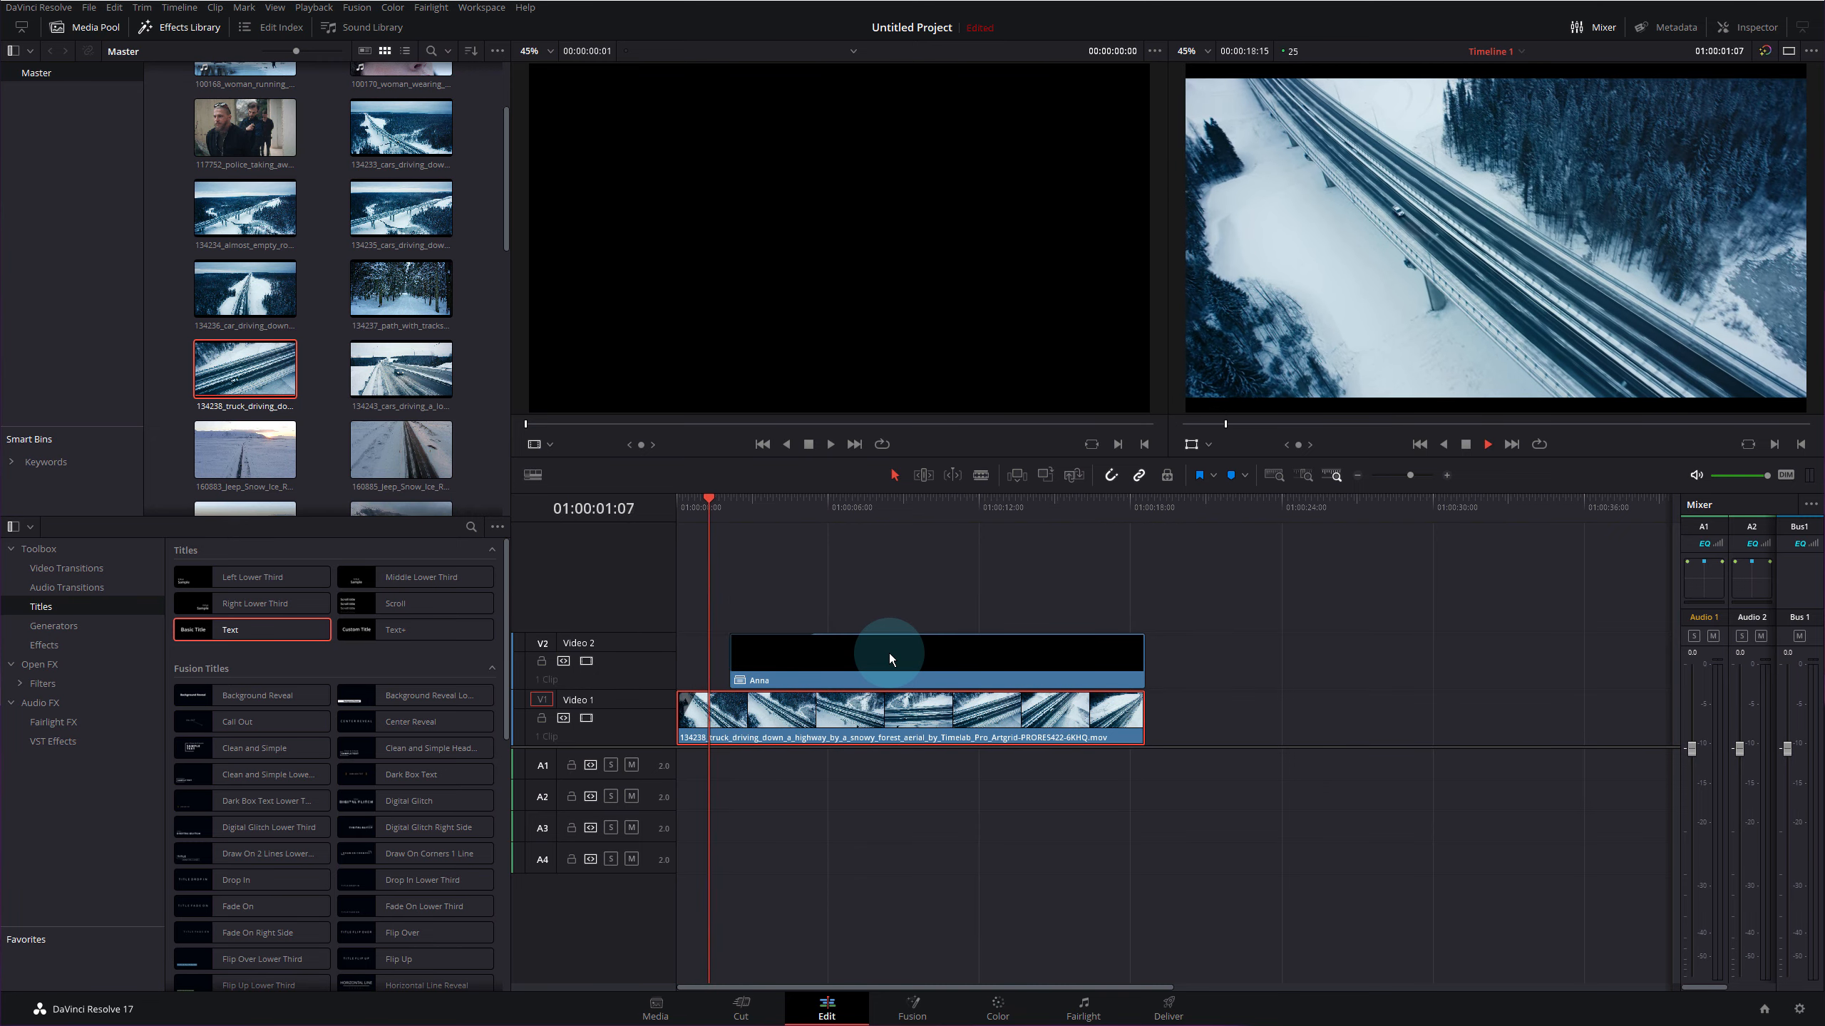
pyautogui.press('space')
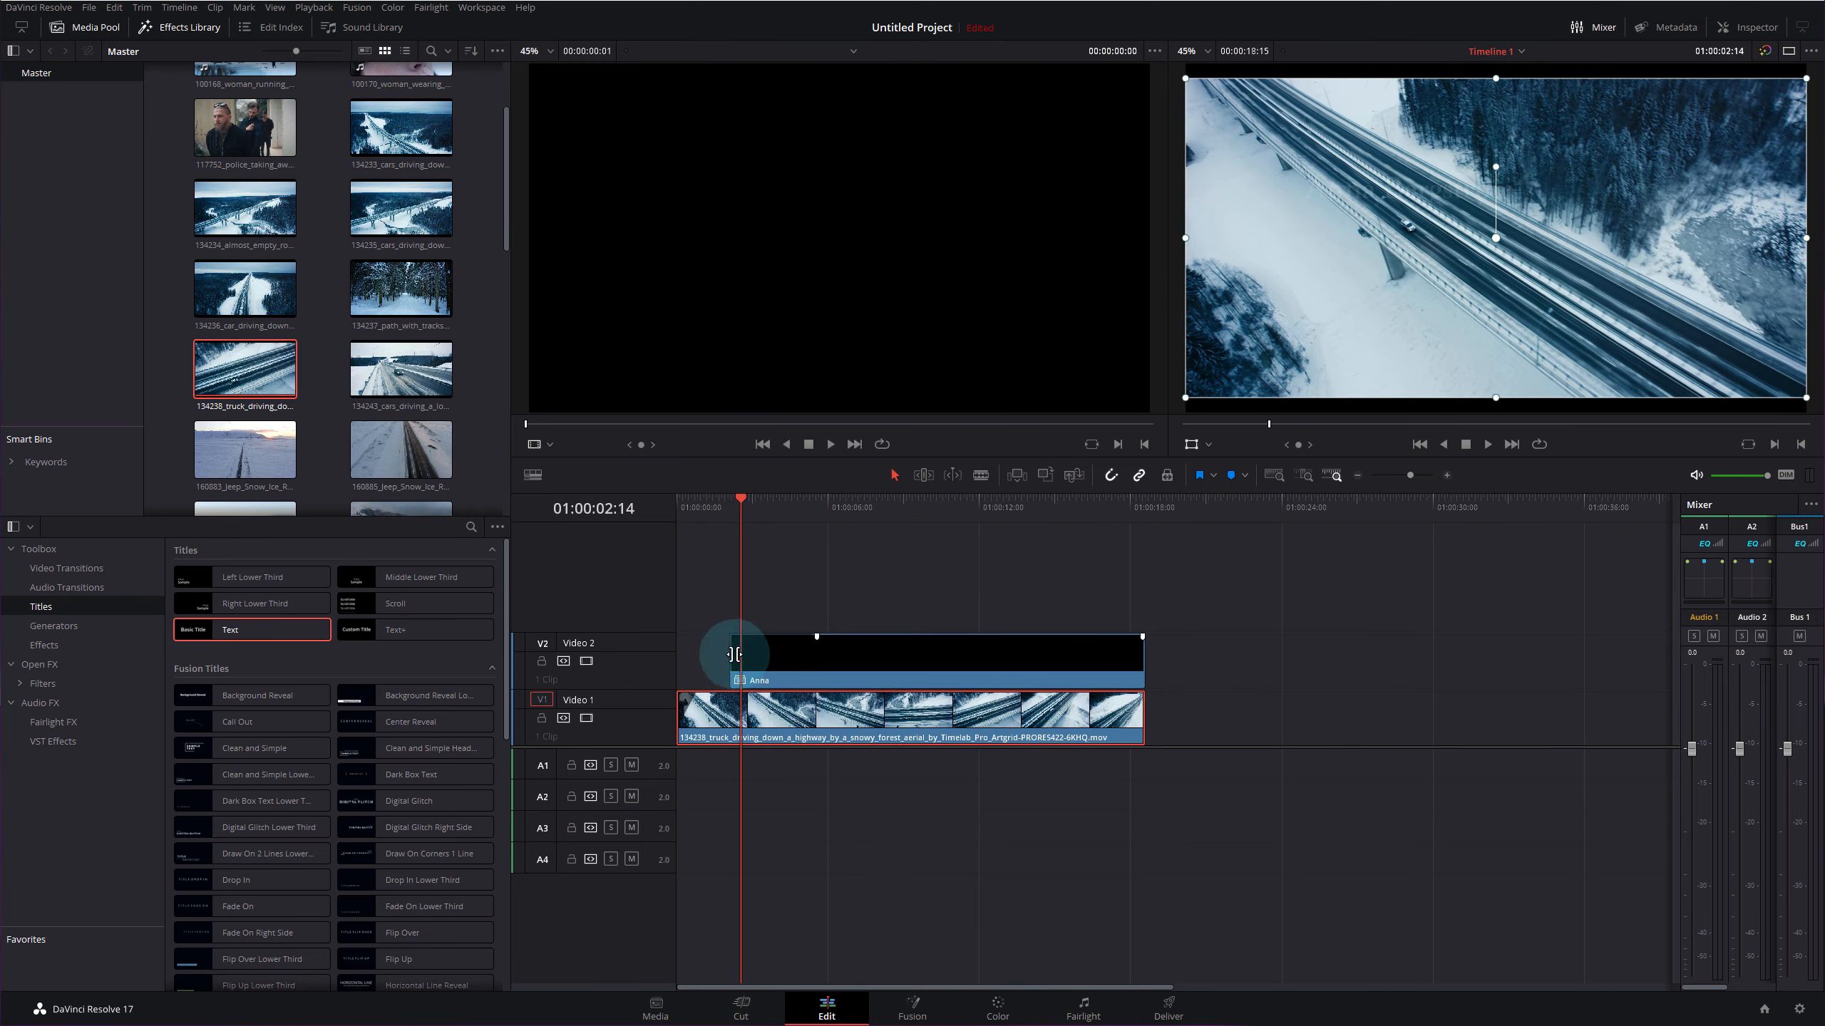
pyautogui.moveTo(734, 653); pyautogui.dragTo(745, 613)
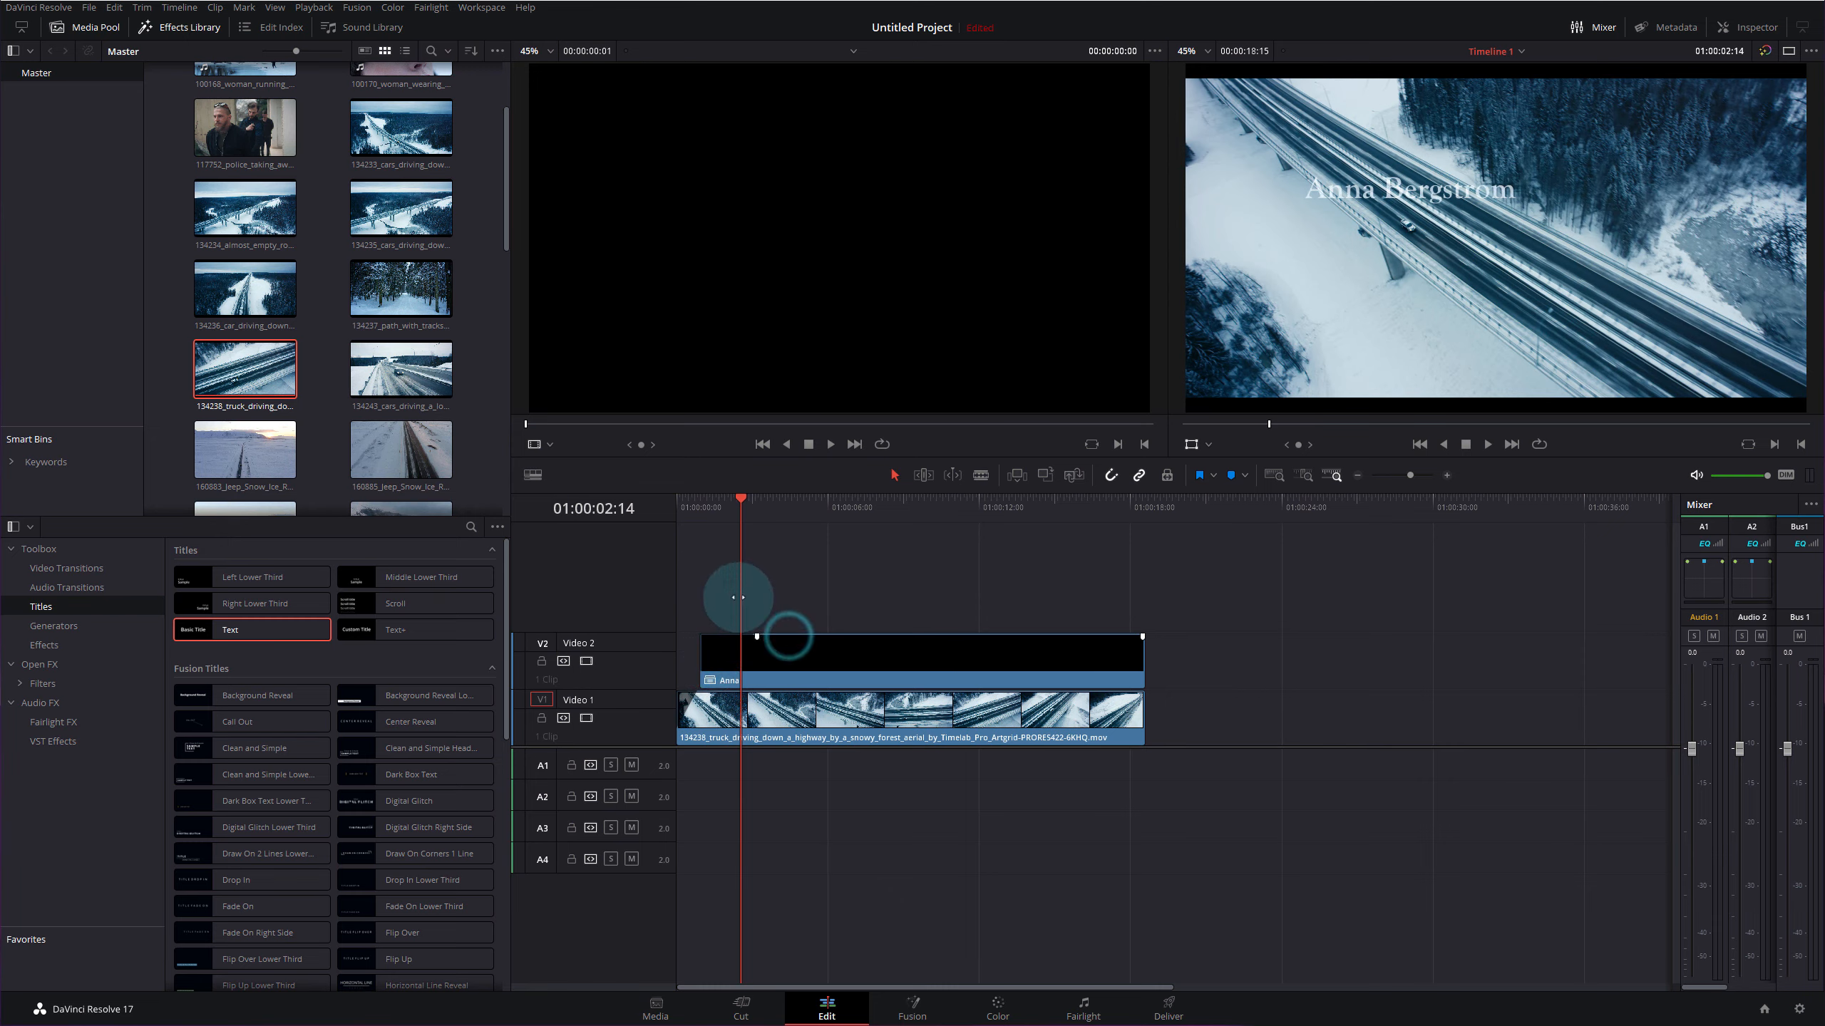
pyautogui.click(692, 496)
pyautogui.press('space')
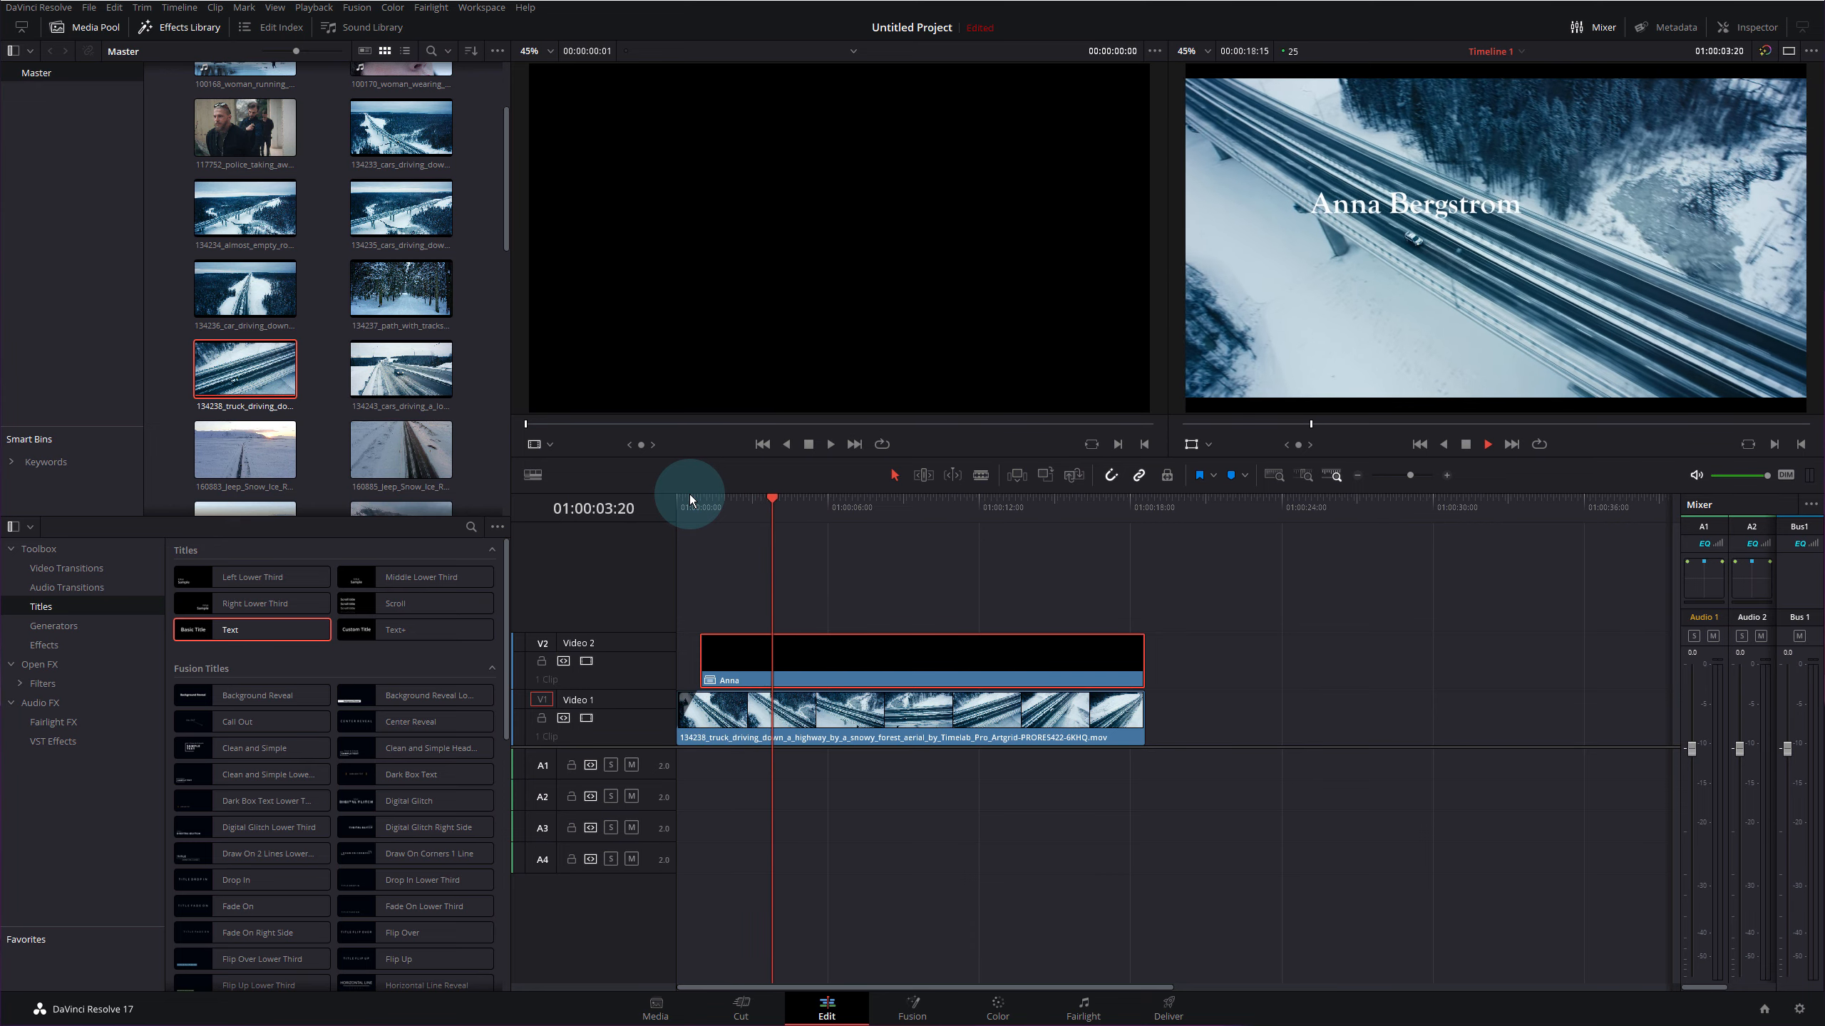
pyautogui.press('space')
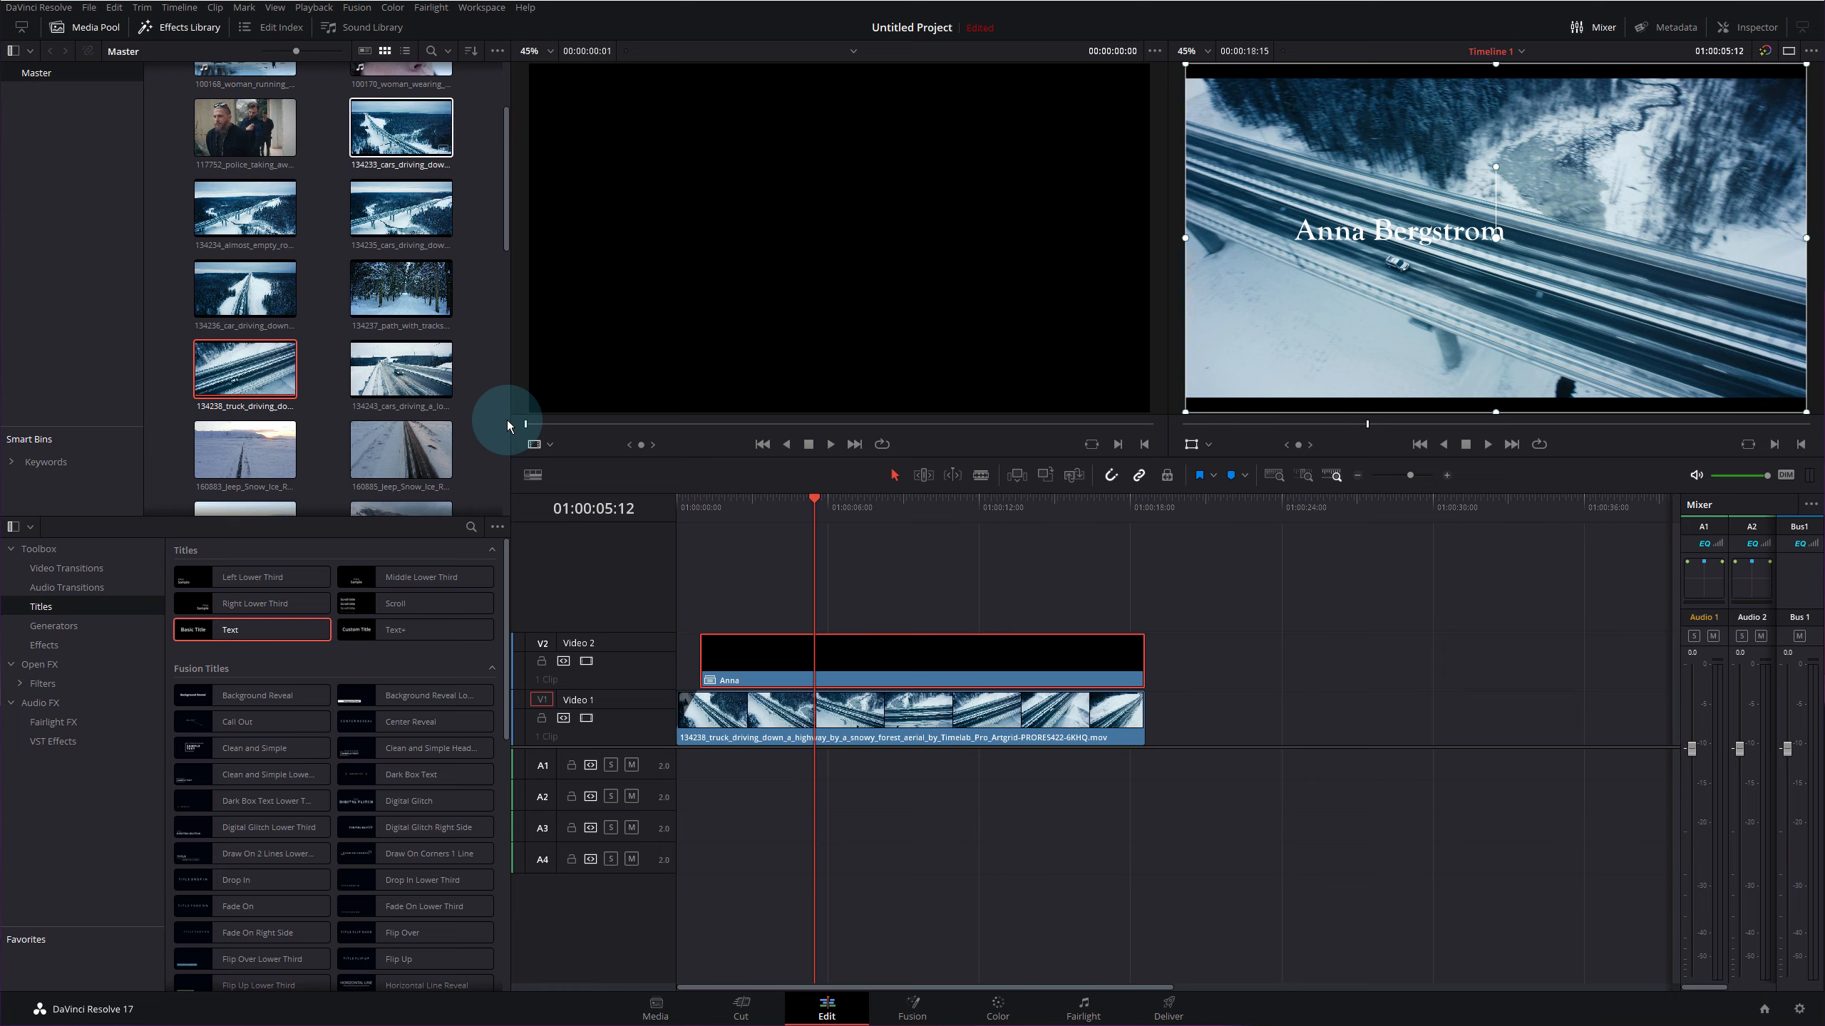
pyautogui.moveTo(506, 129); pyautogui.dragTo(479, 402)
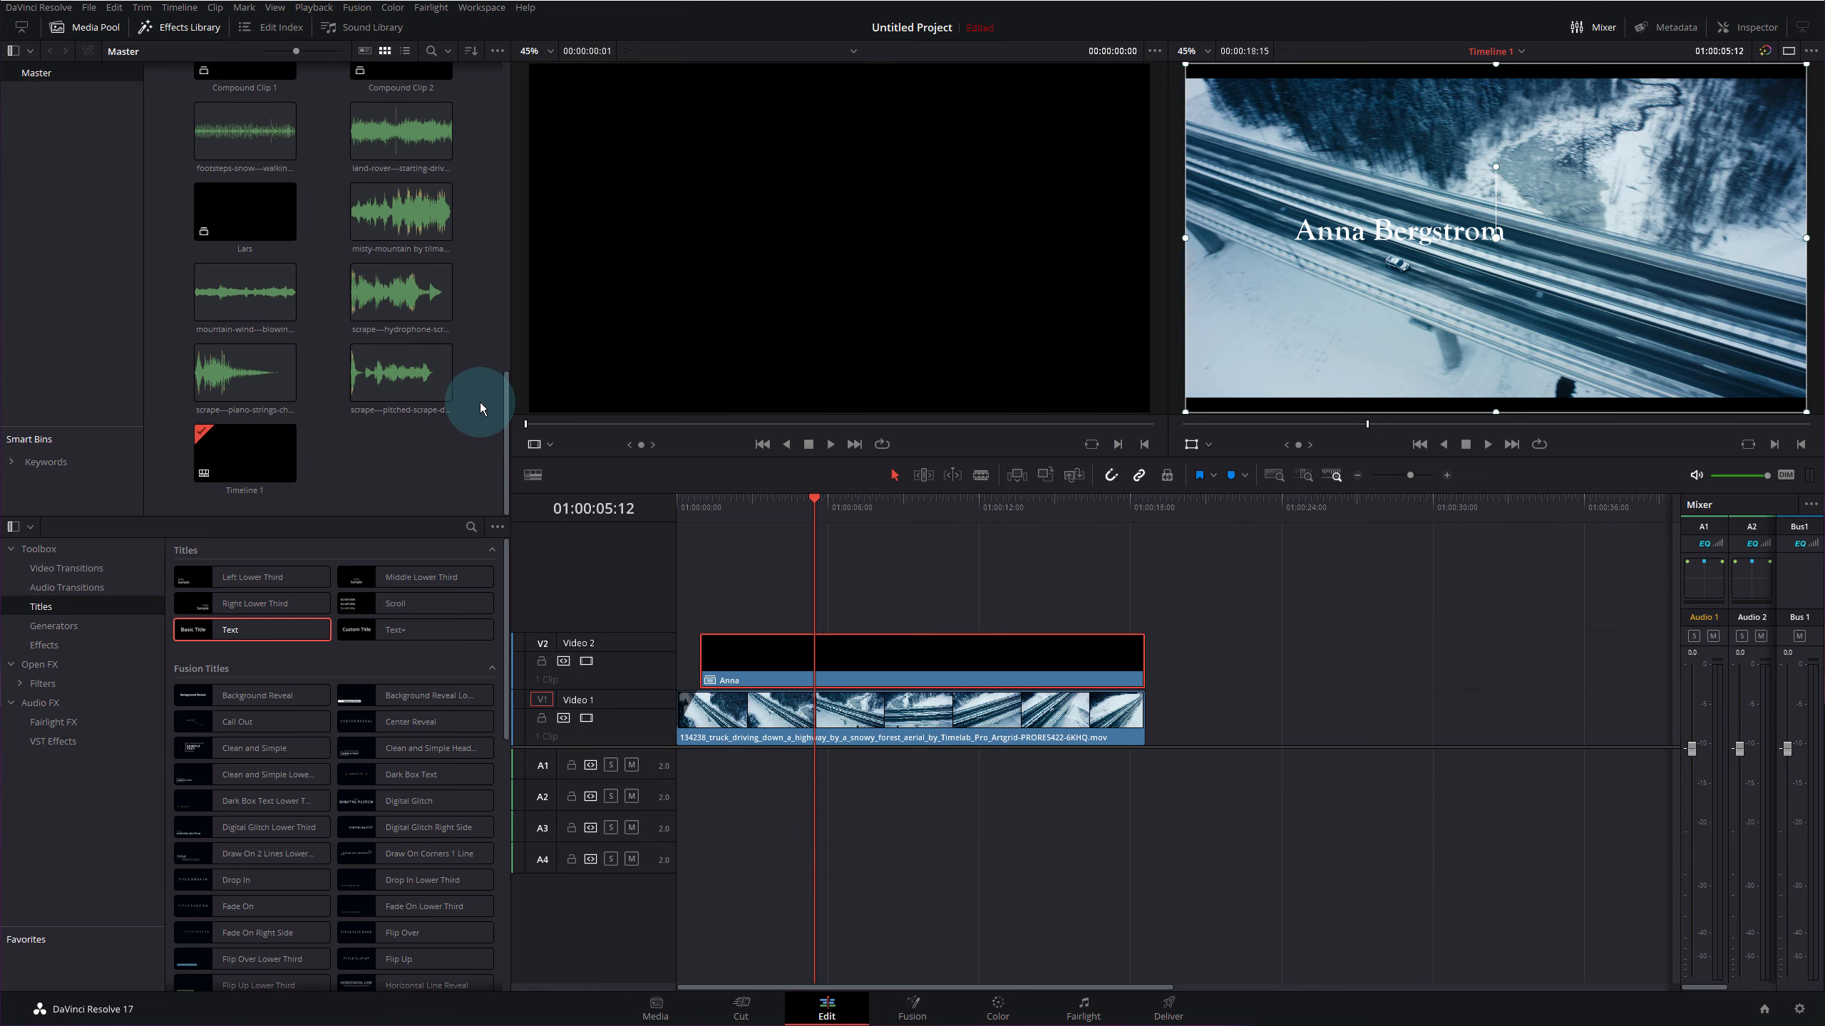
# - Place the misty-mountain music on track A1 and play it from the start
pyautogui.click(396, 213)
pyautogui.moveTo(387, 210); pyautogui.dragTo(688, 771)
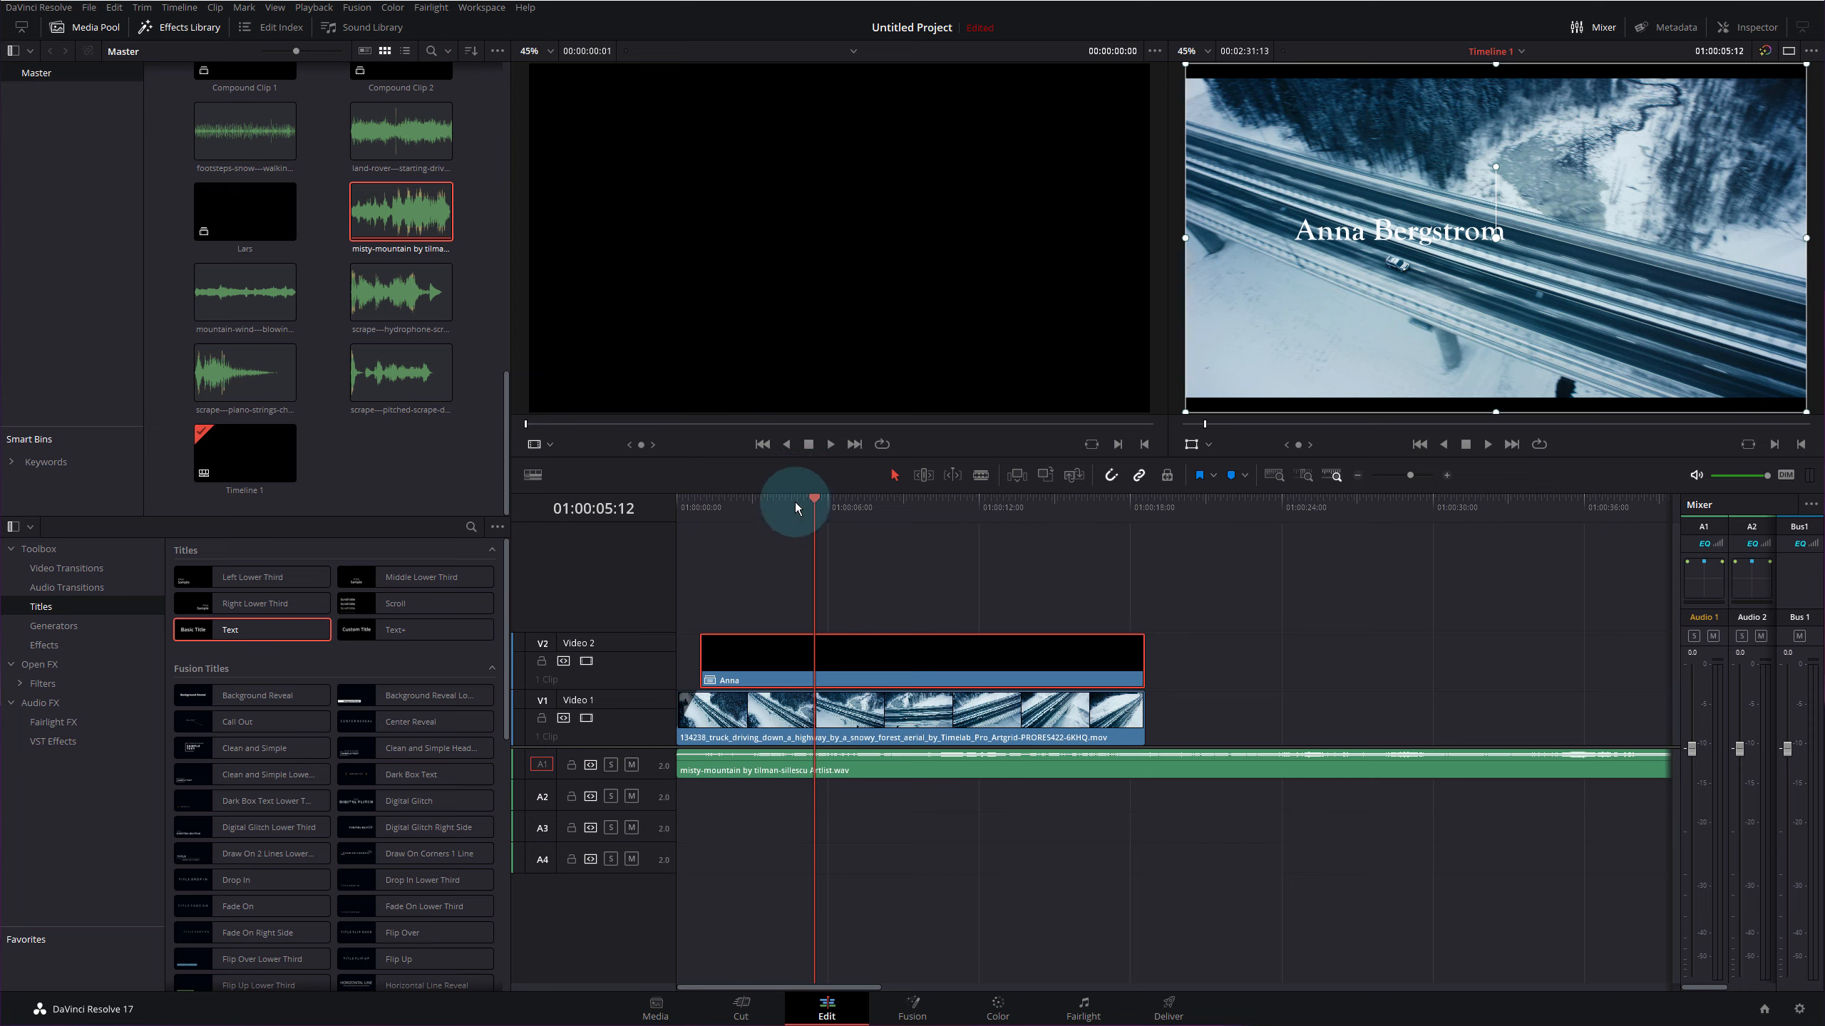
pyautogui.moveTo(795, 501); pyautogui.dragTo(651, 507)
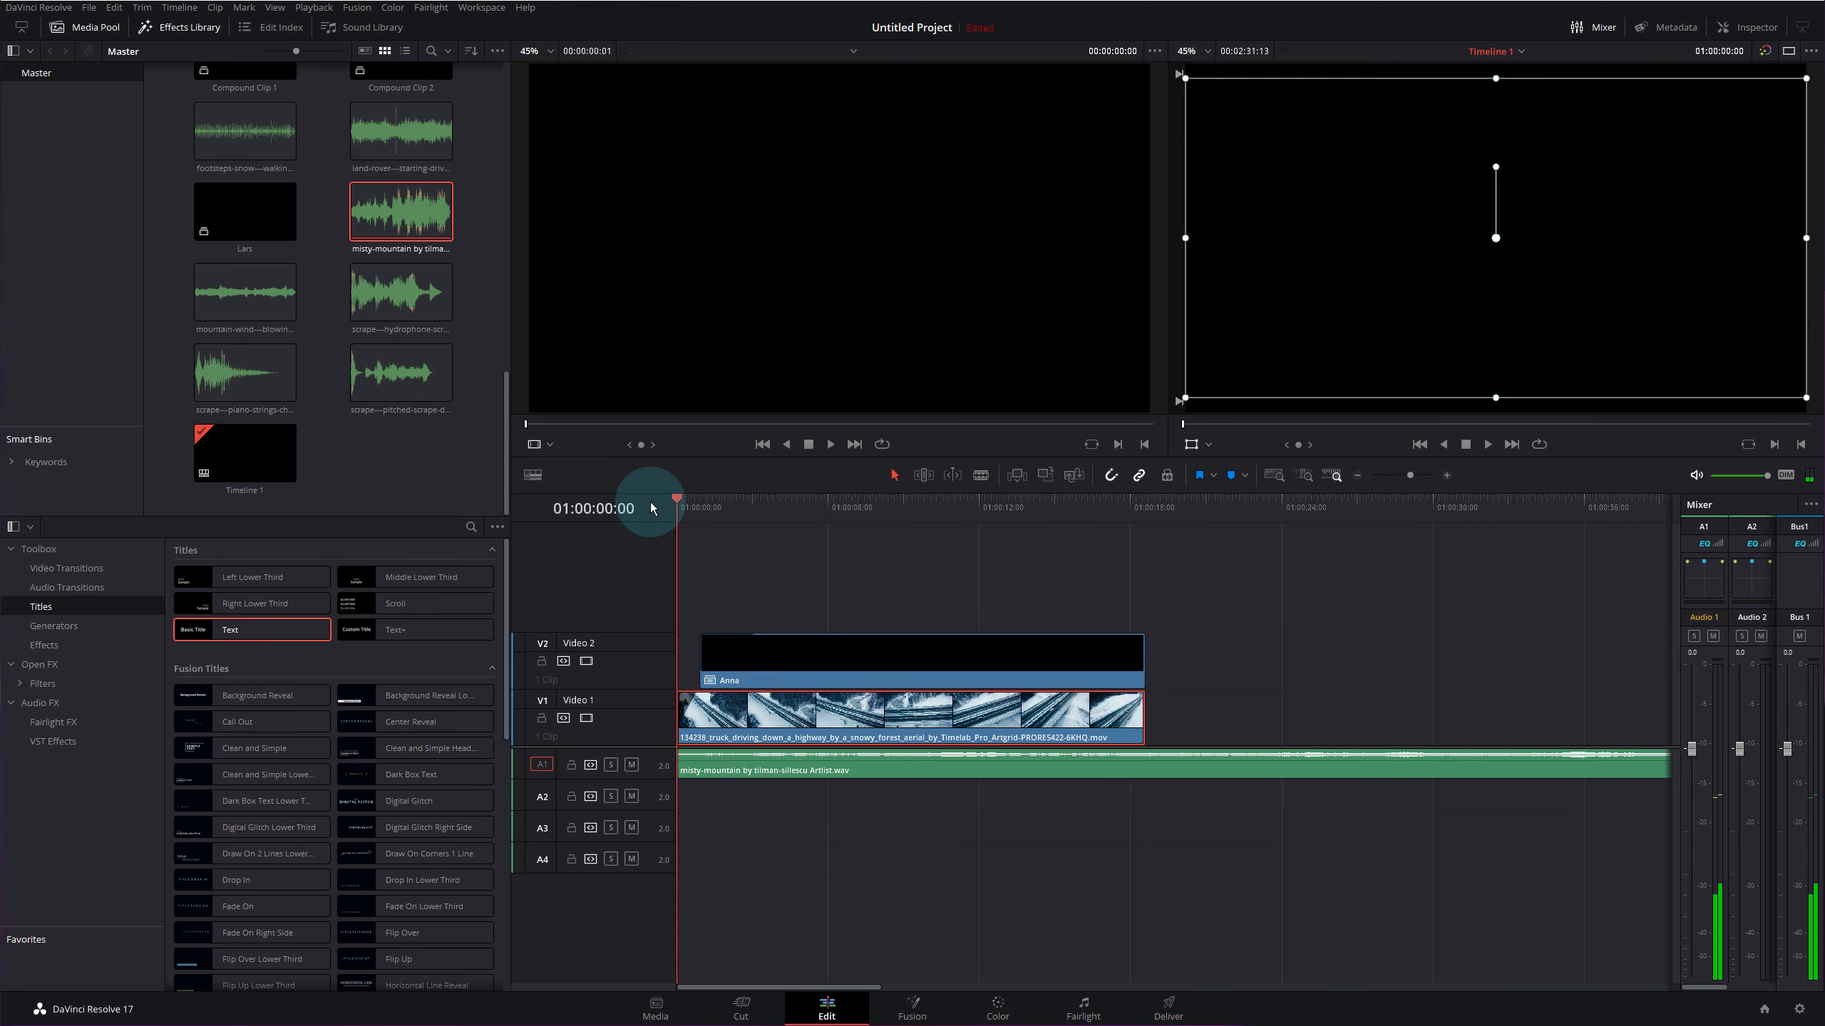
pyautogui.press('space')
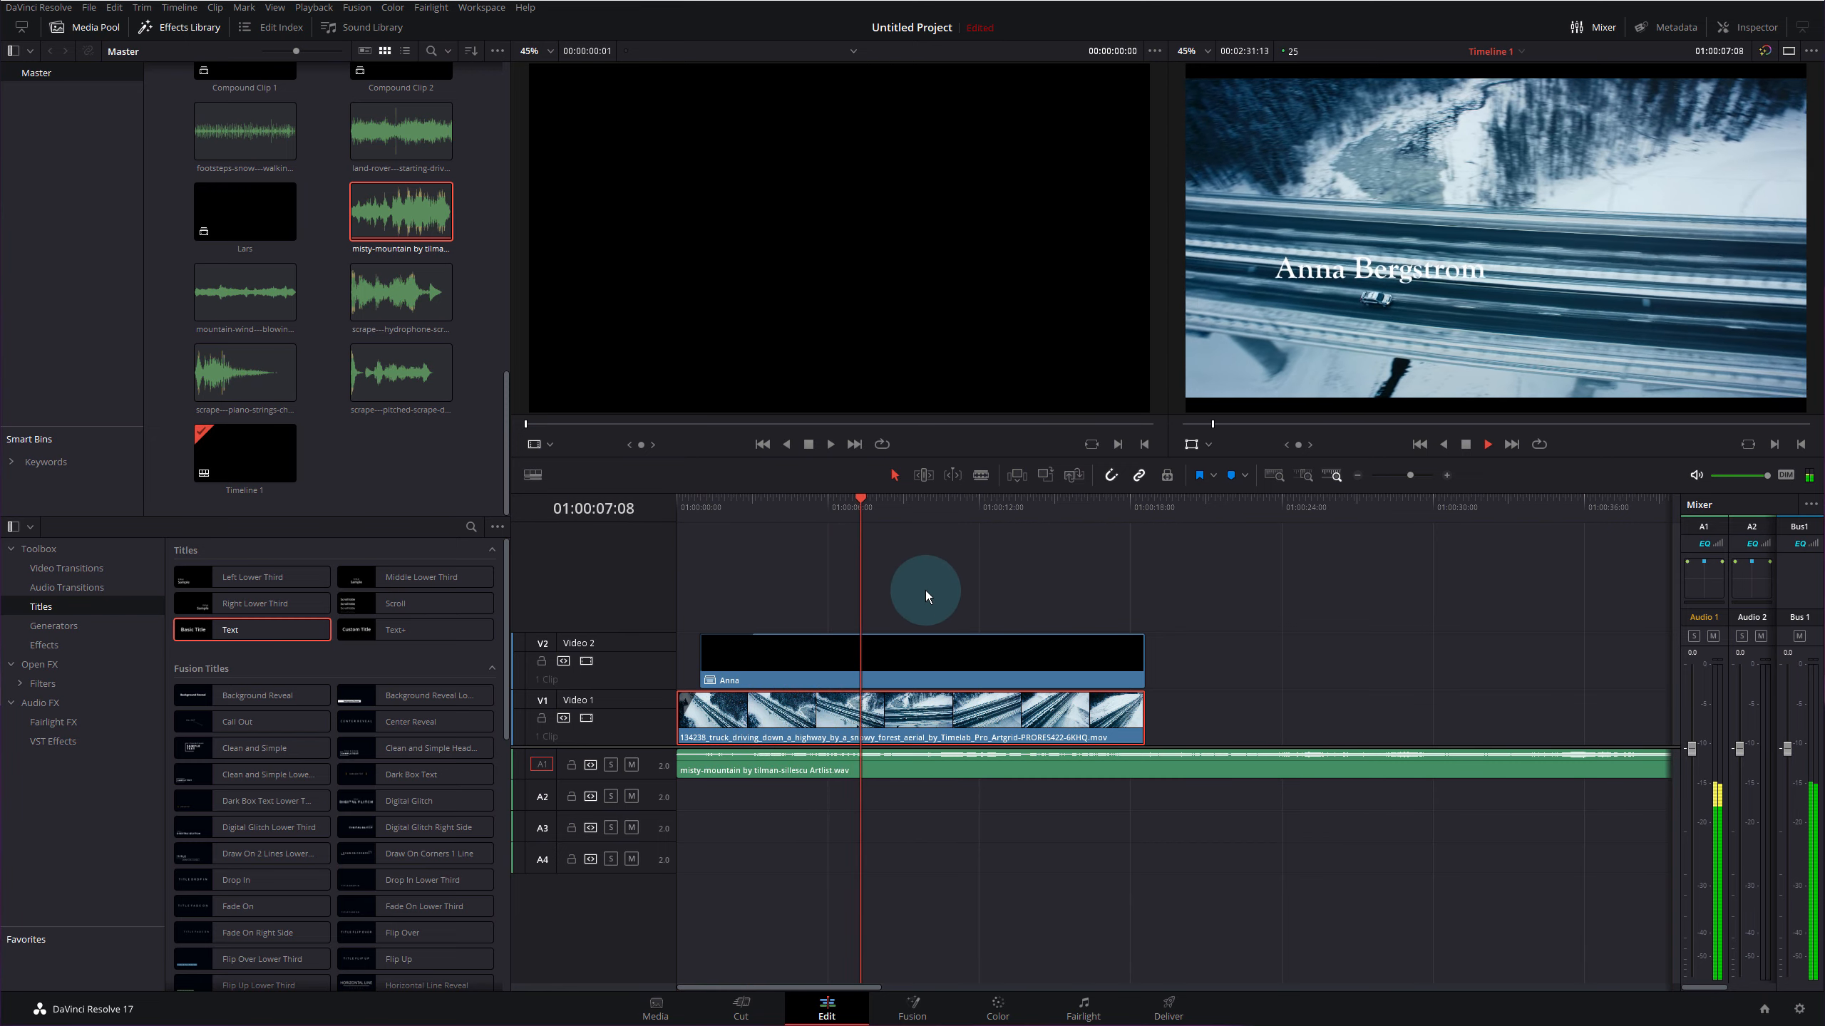
# - Mute the music on A1 and trim the Anna title to end at 01:00:17:05
pyautogui.press('space')
pyautogui.moveTo(964, 508); pyautogui.dragTo(999, 507)
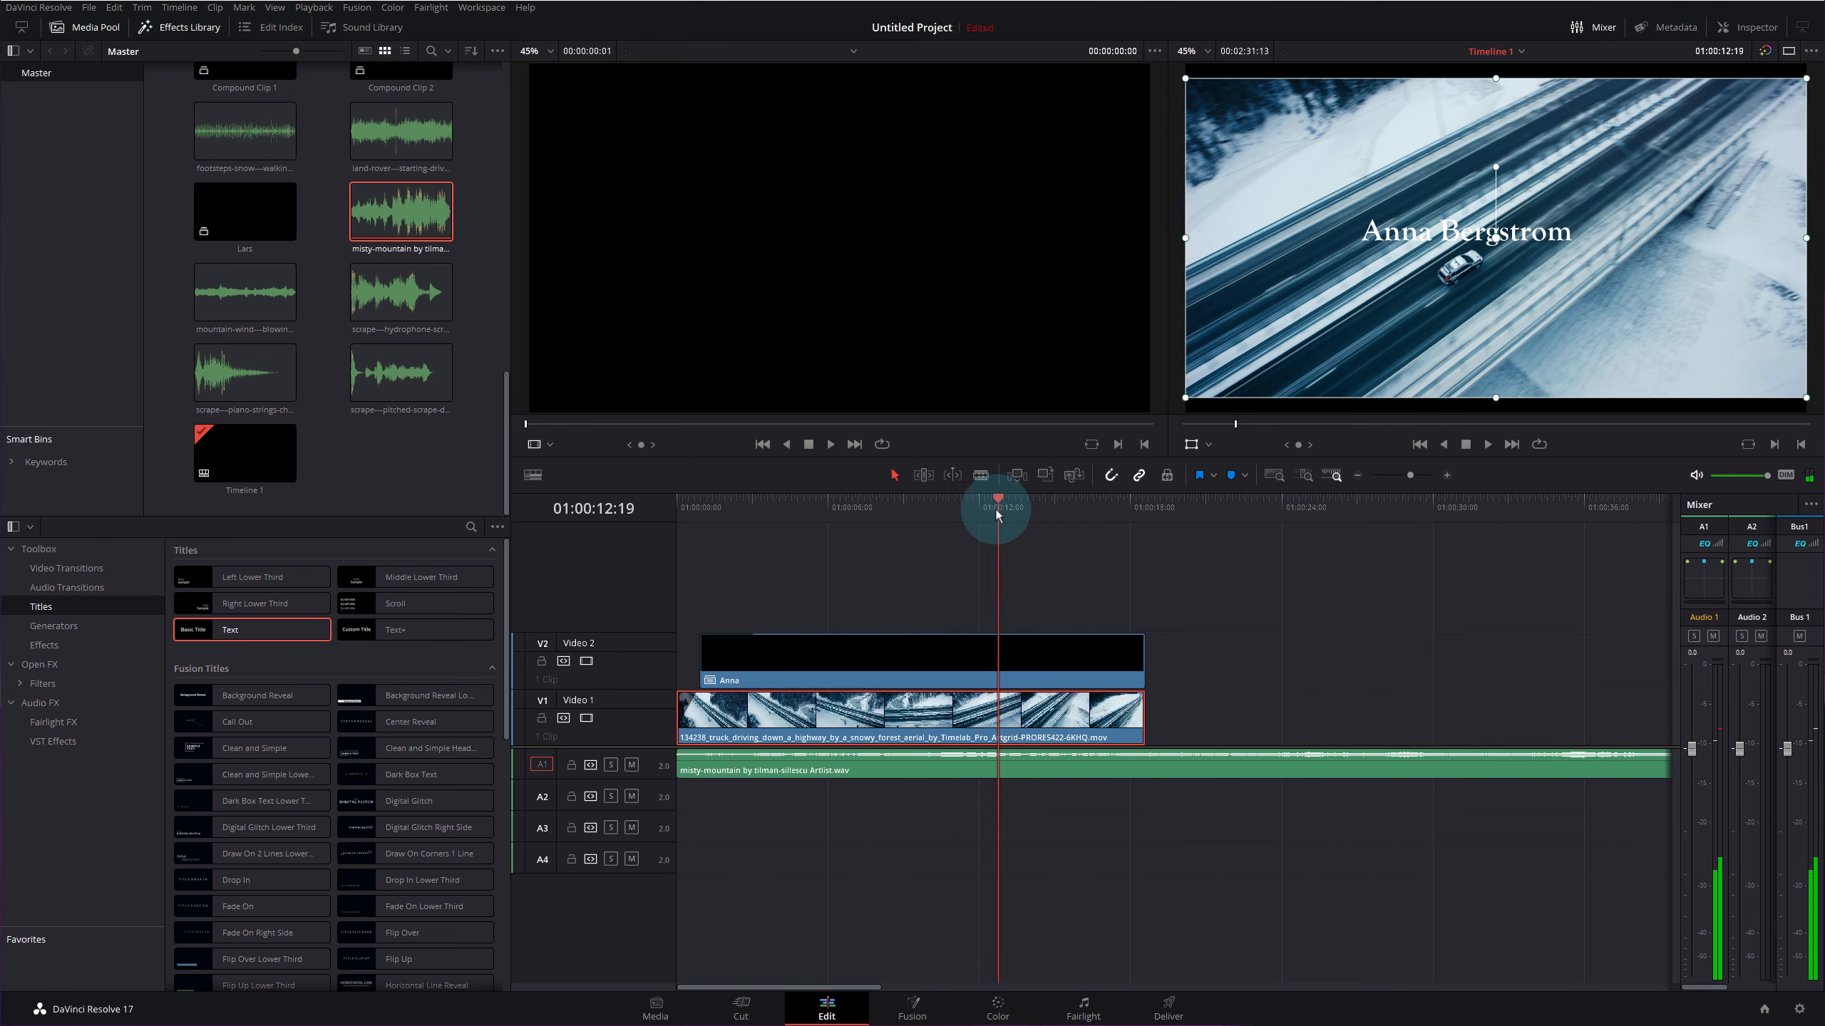
pyautogui.click(631, 765)
pyautogui.moveTo(1003, 501); pyautogui.dragTo(1108, 501)
pyautogui.click(1138, 651)
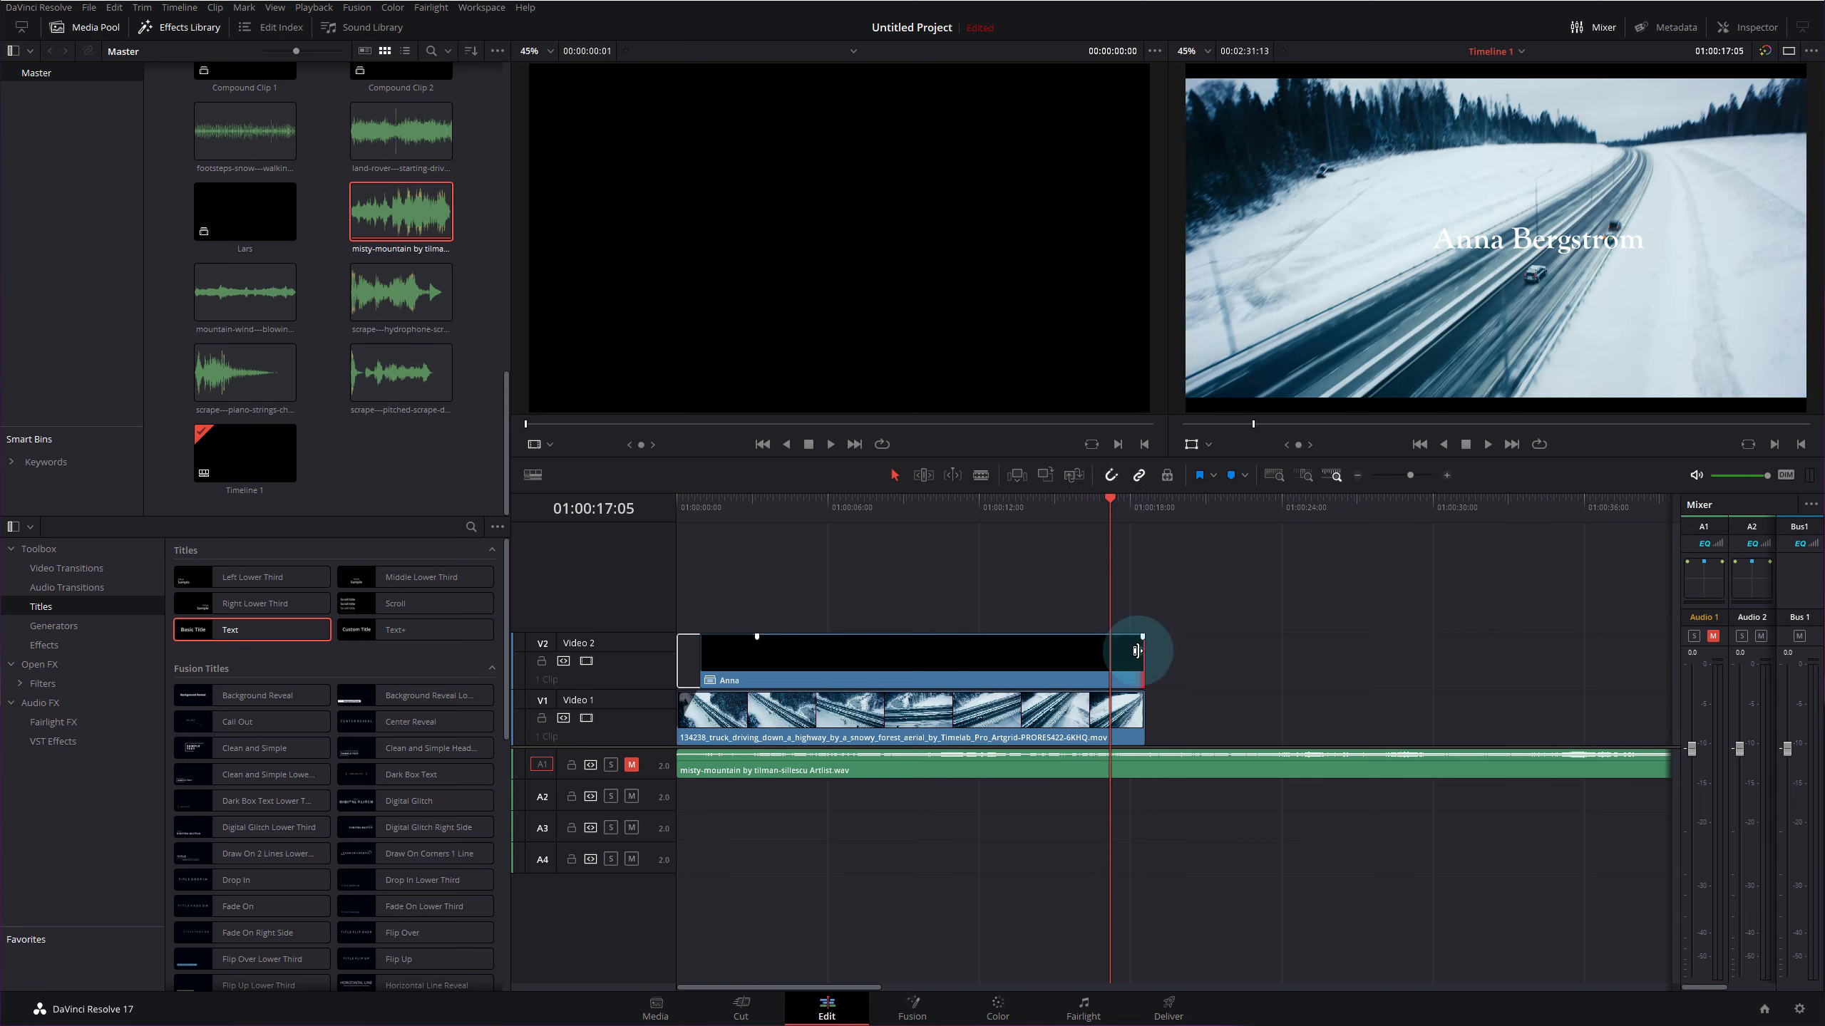
pyautogui.moveTo(1135, 650); pyautogui.dragTo(1113, 658)
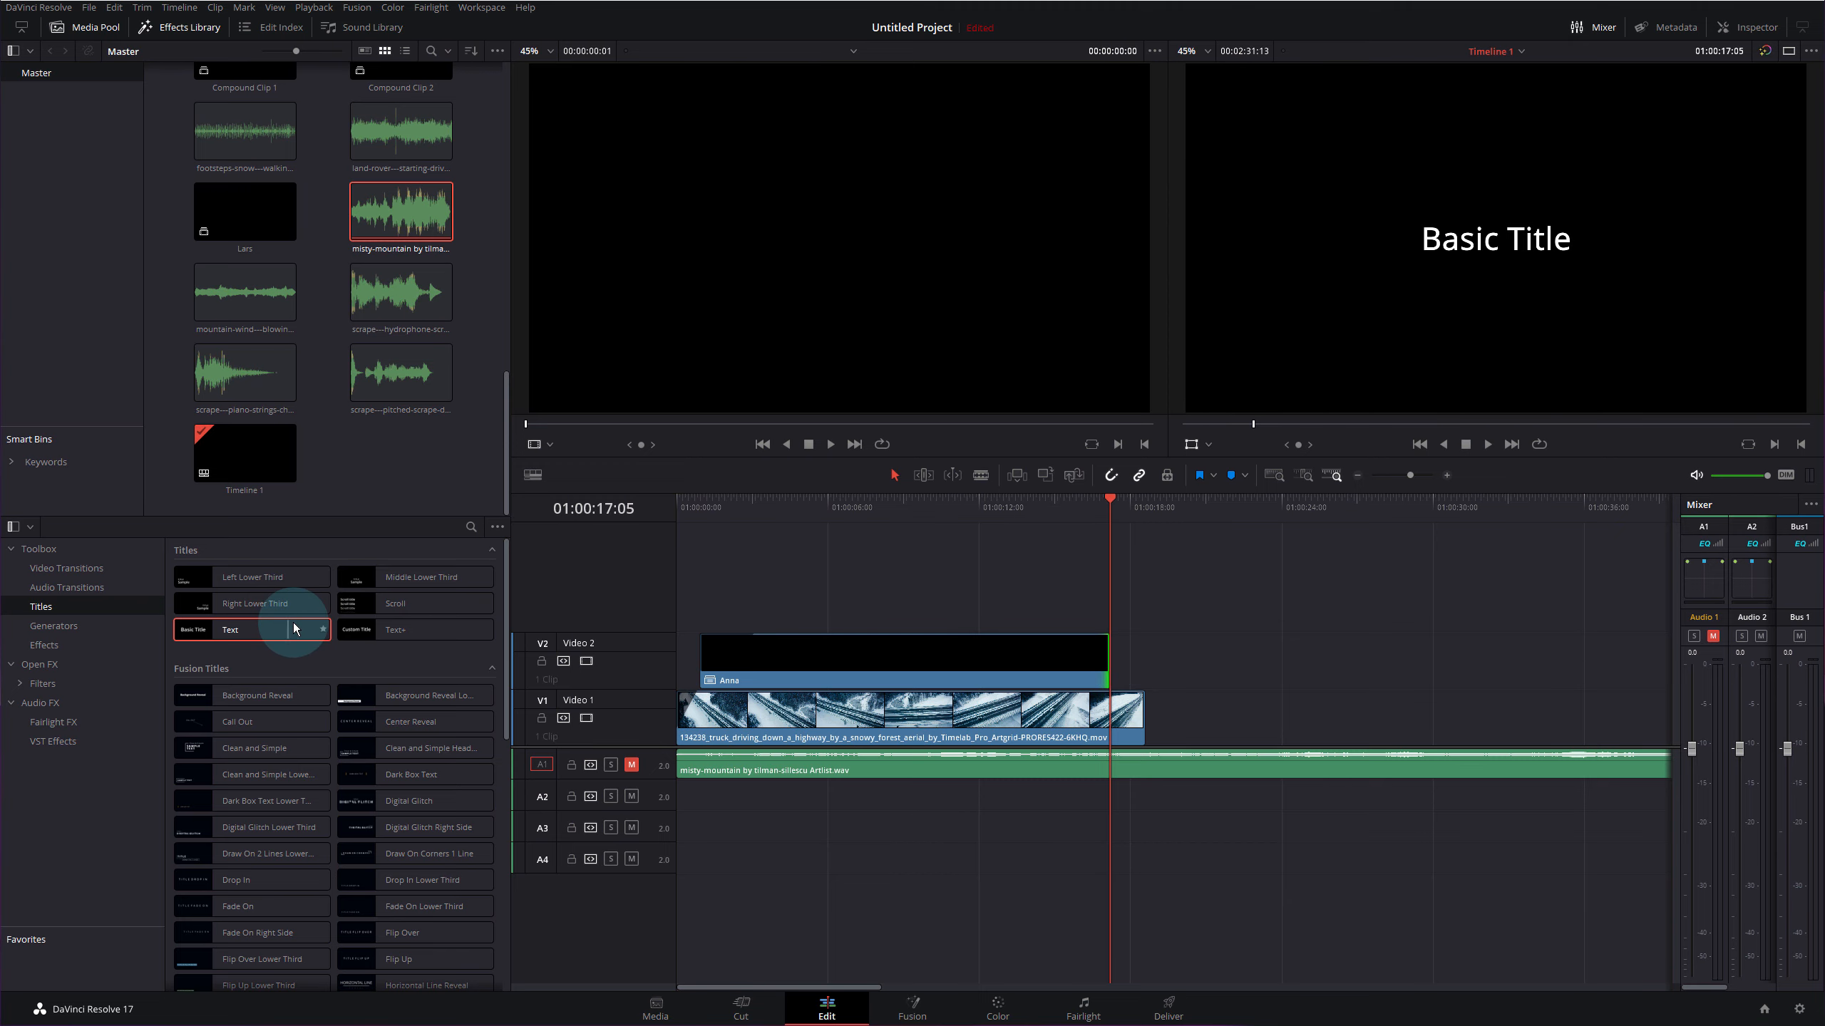
# - Add a Blur Dissolve to the end of the Anna title and open its settings
pyautogui.click(75, 576)
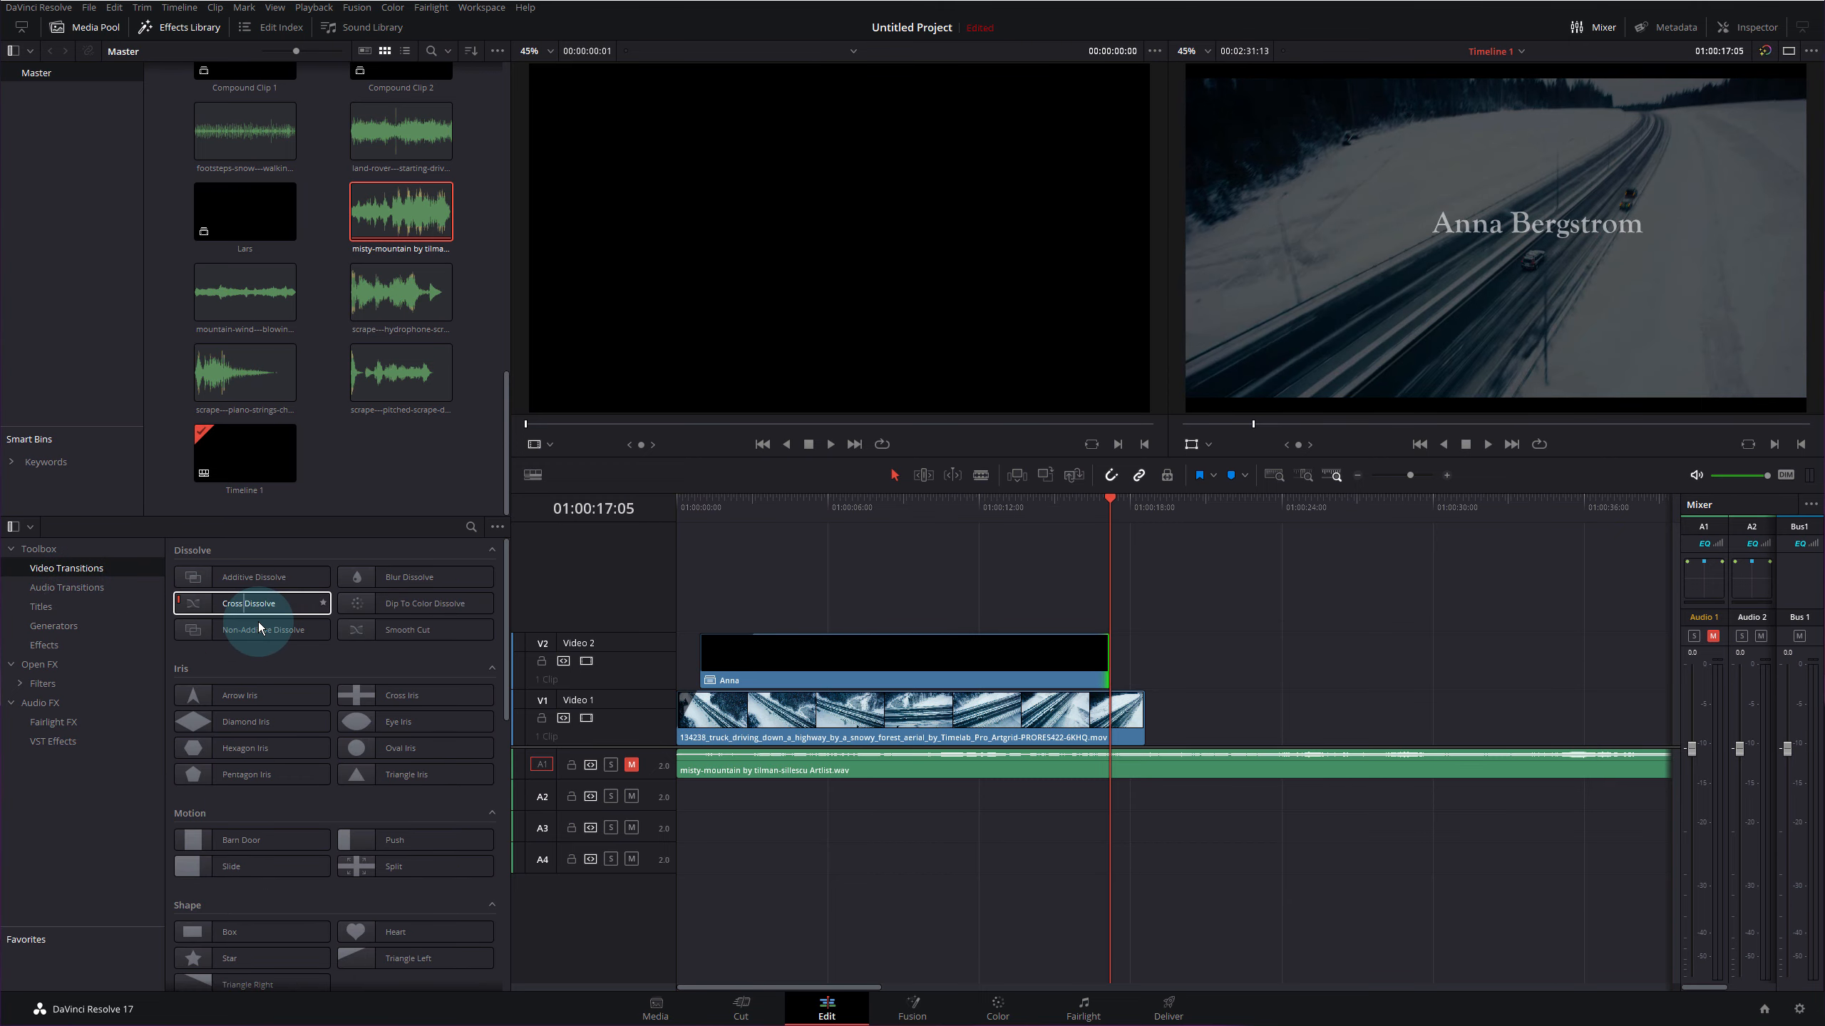
pyautogui.moveTo(402, 577); pyautogui.dragTo(1097, 658)
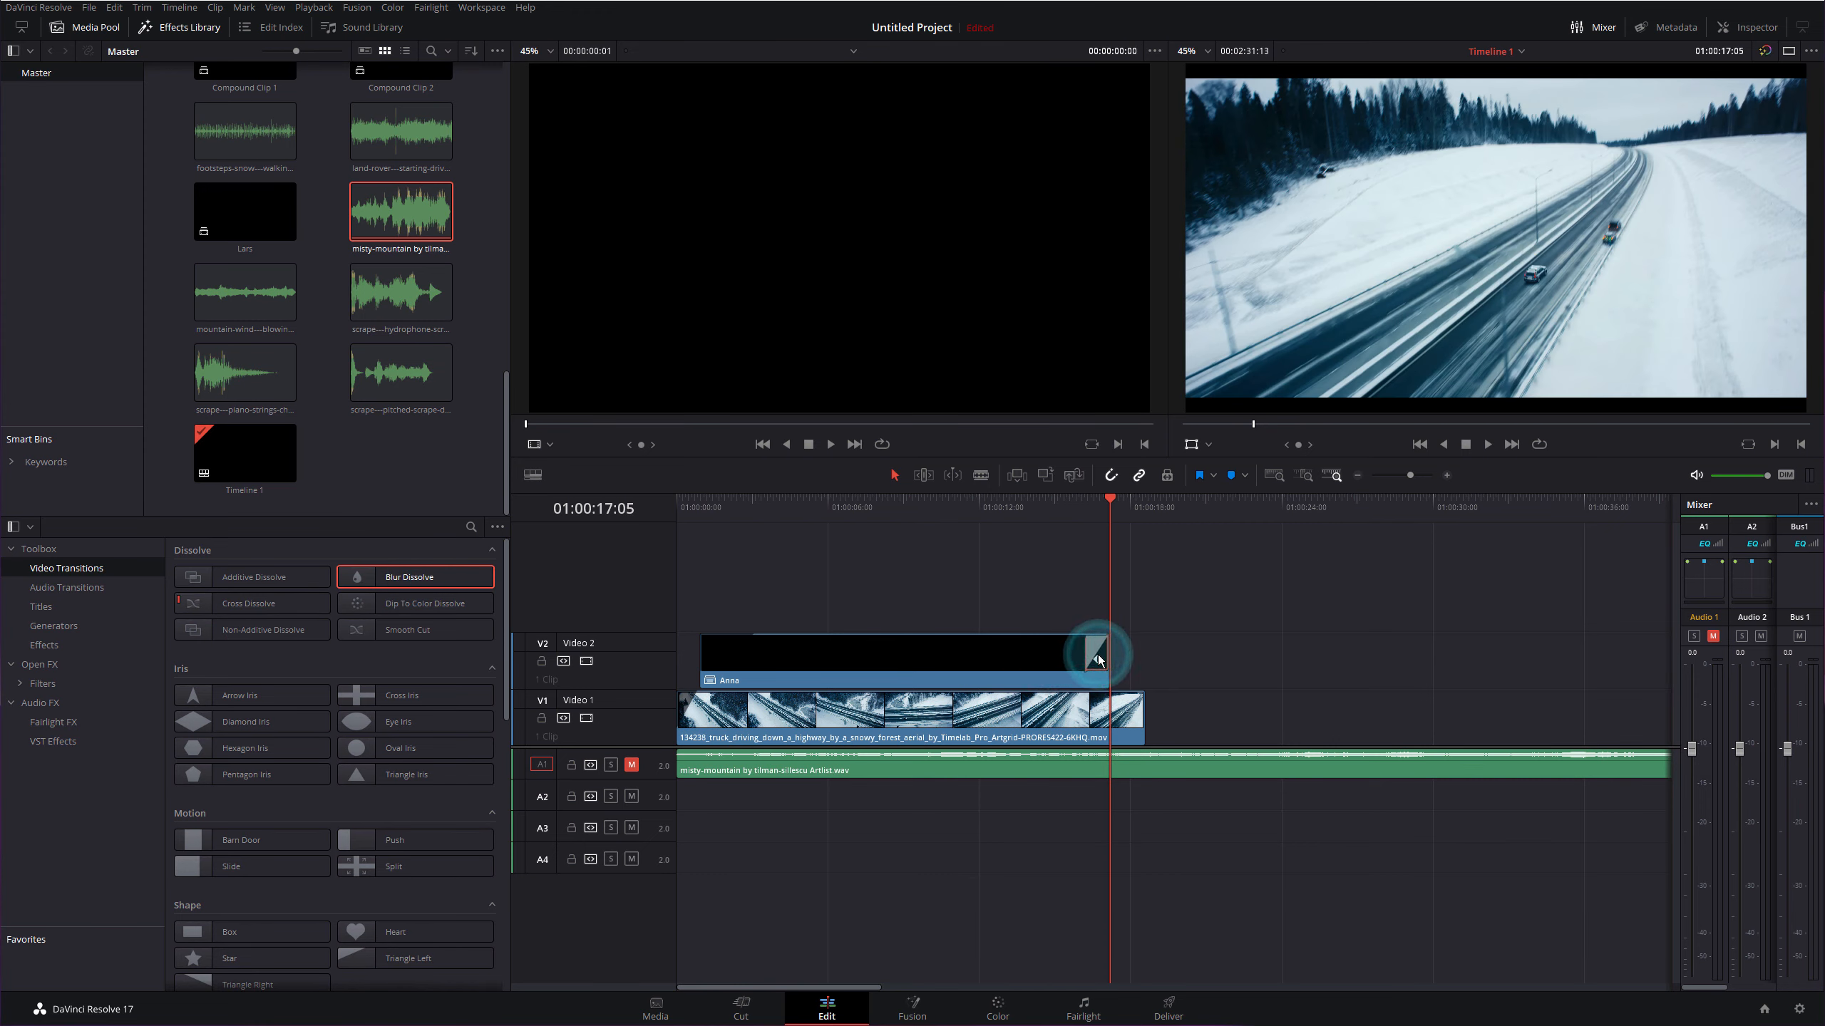
pyautogui.click(1097, 658)
pyautogui.click(1751, 29)
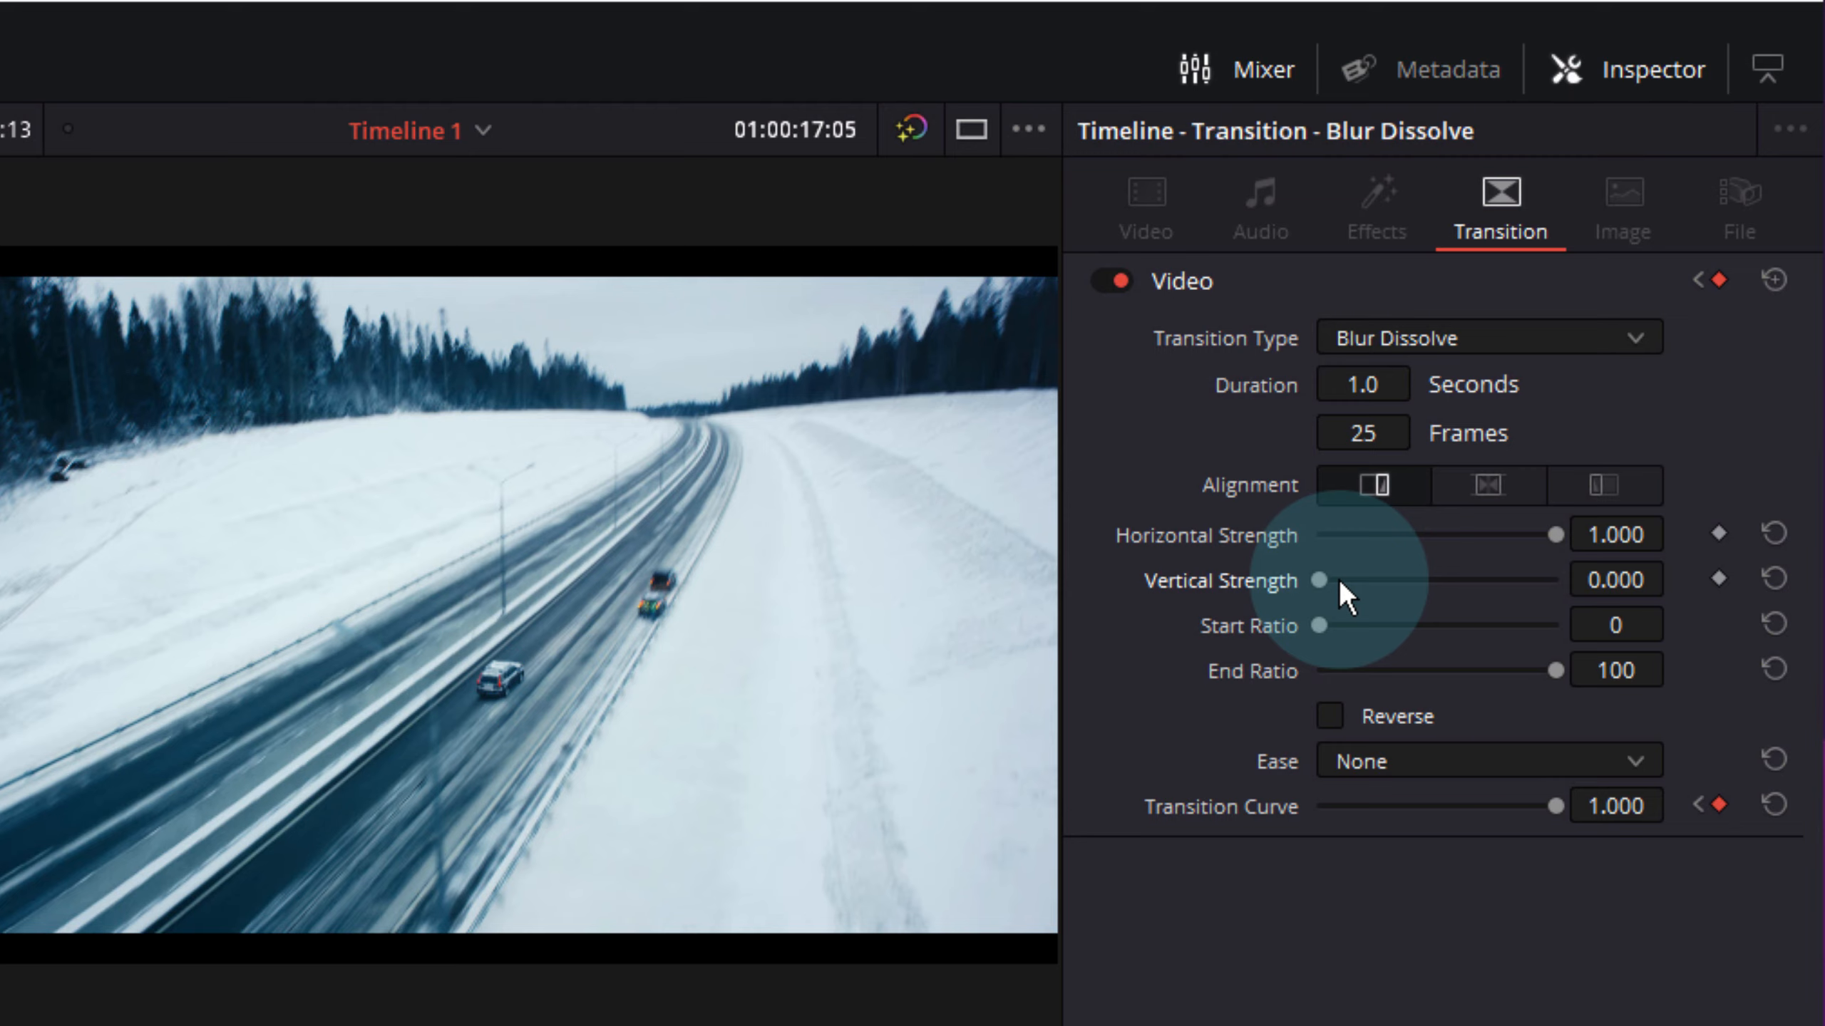
# - Set the Blur Dissolve's horizontal and vertical strength to 0.160 and preview the fade
pyautogui.moveTo(1562, 536); pyautogui.dragTo(1357, 582)
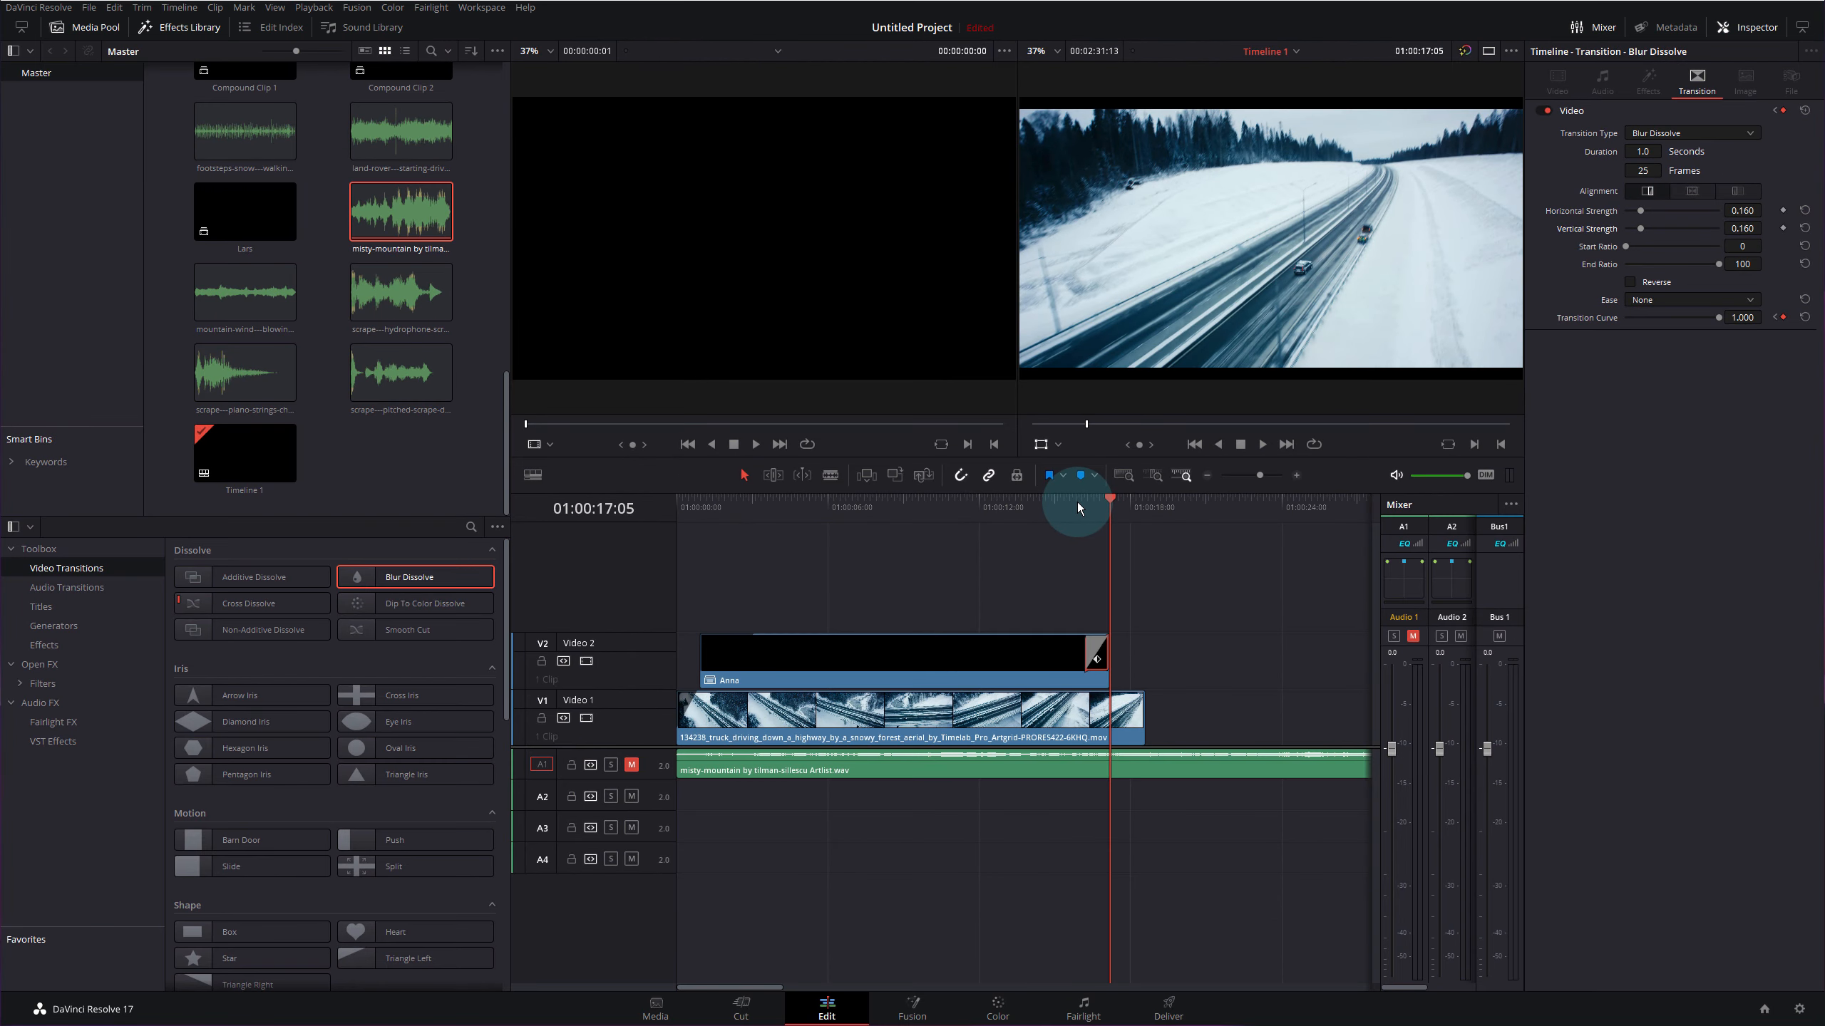
pyautogui.moveTo(1078, 508); pyautogui.dragTo(1056, 510)
pyautogui.press('space')
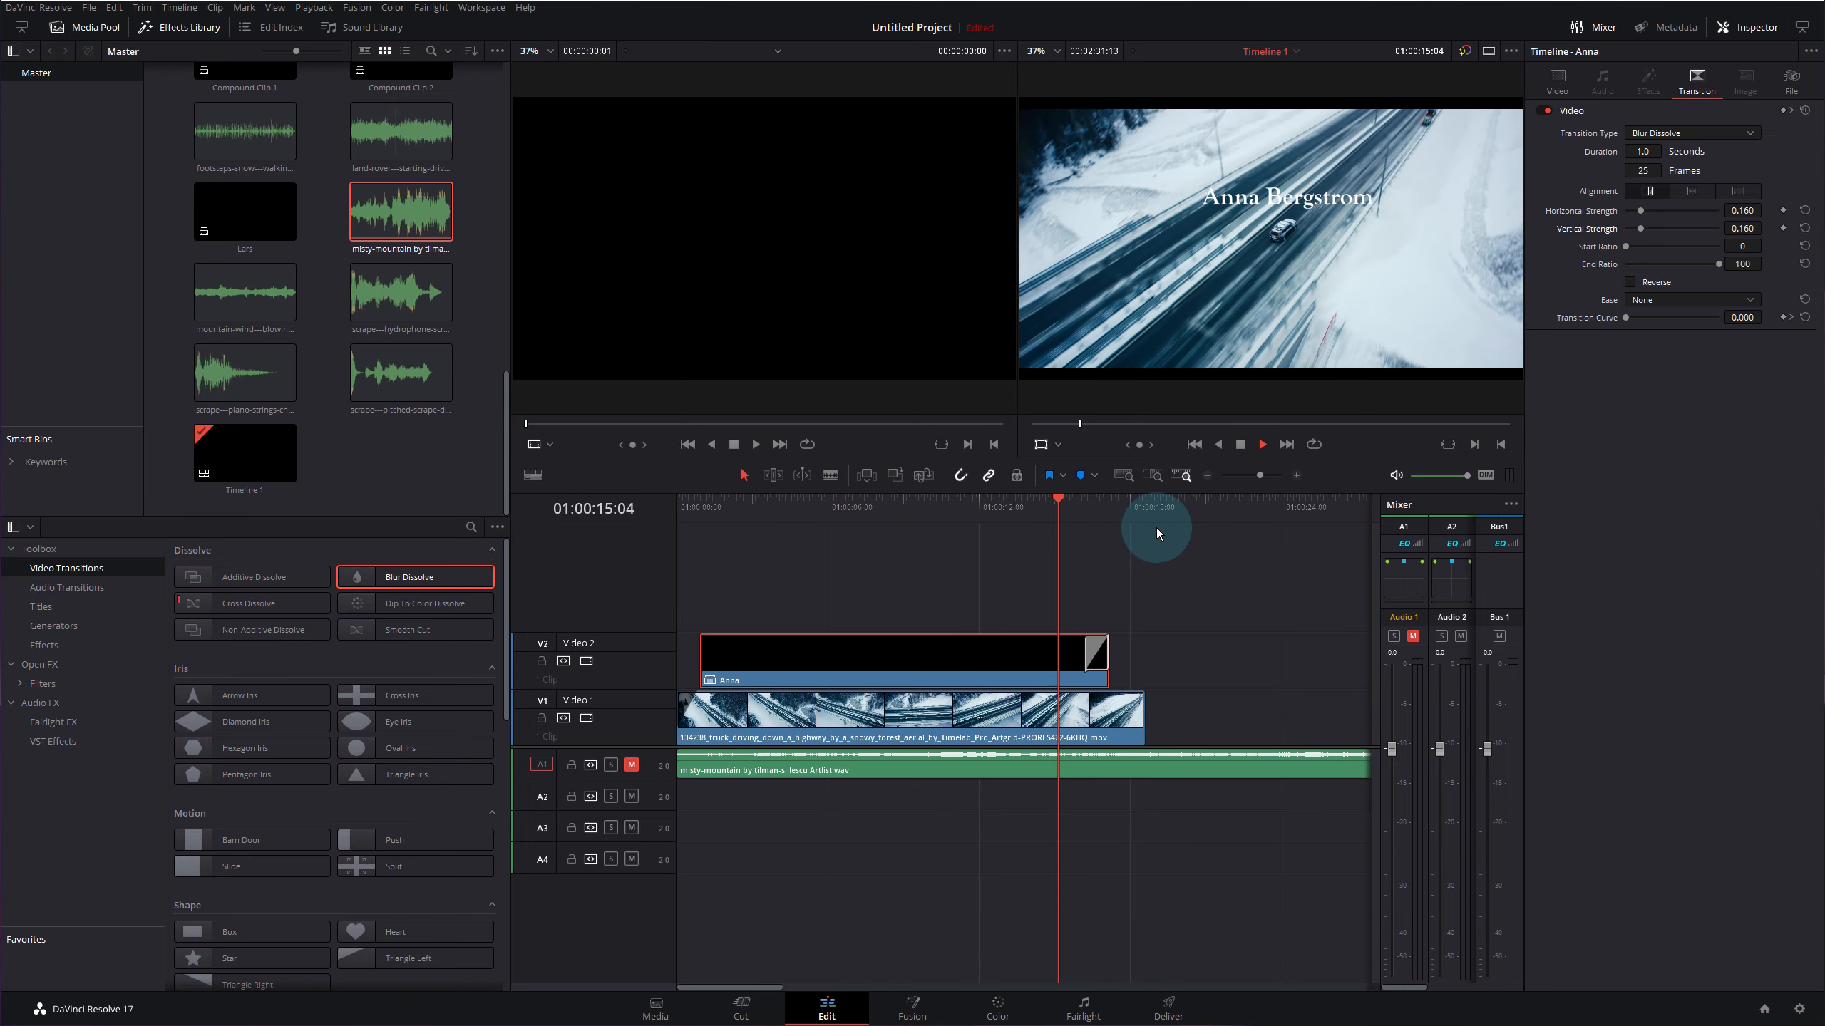
pyautogui.press('space')
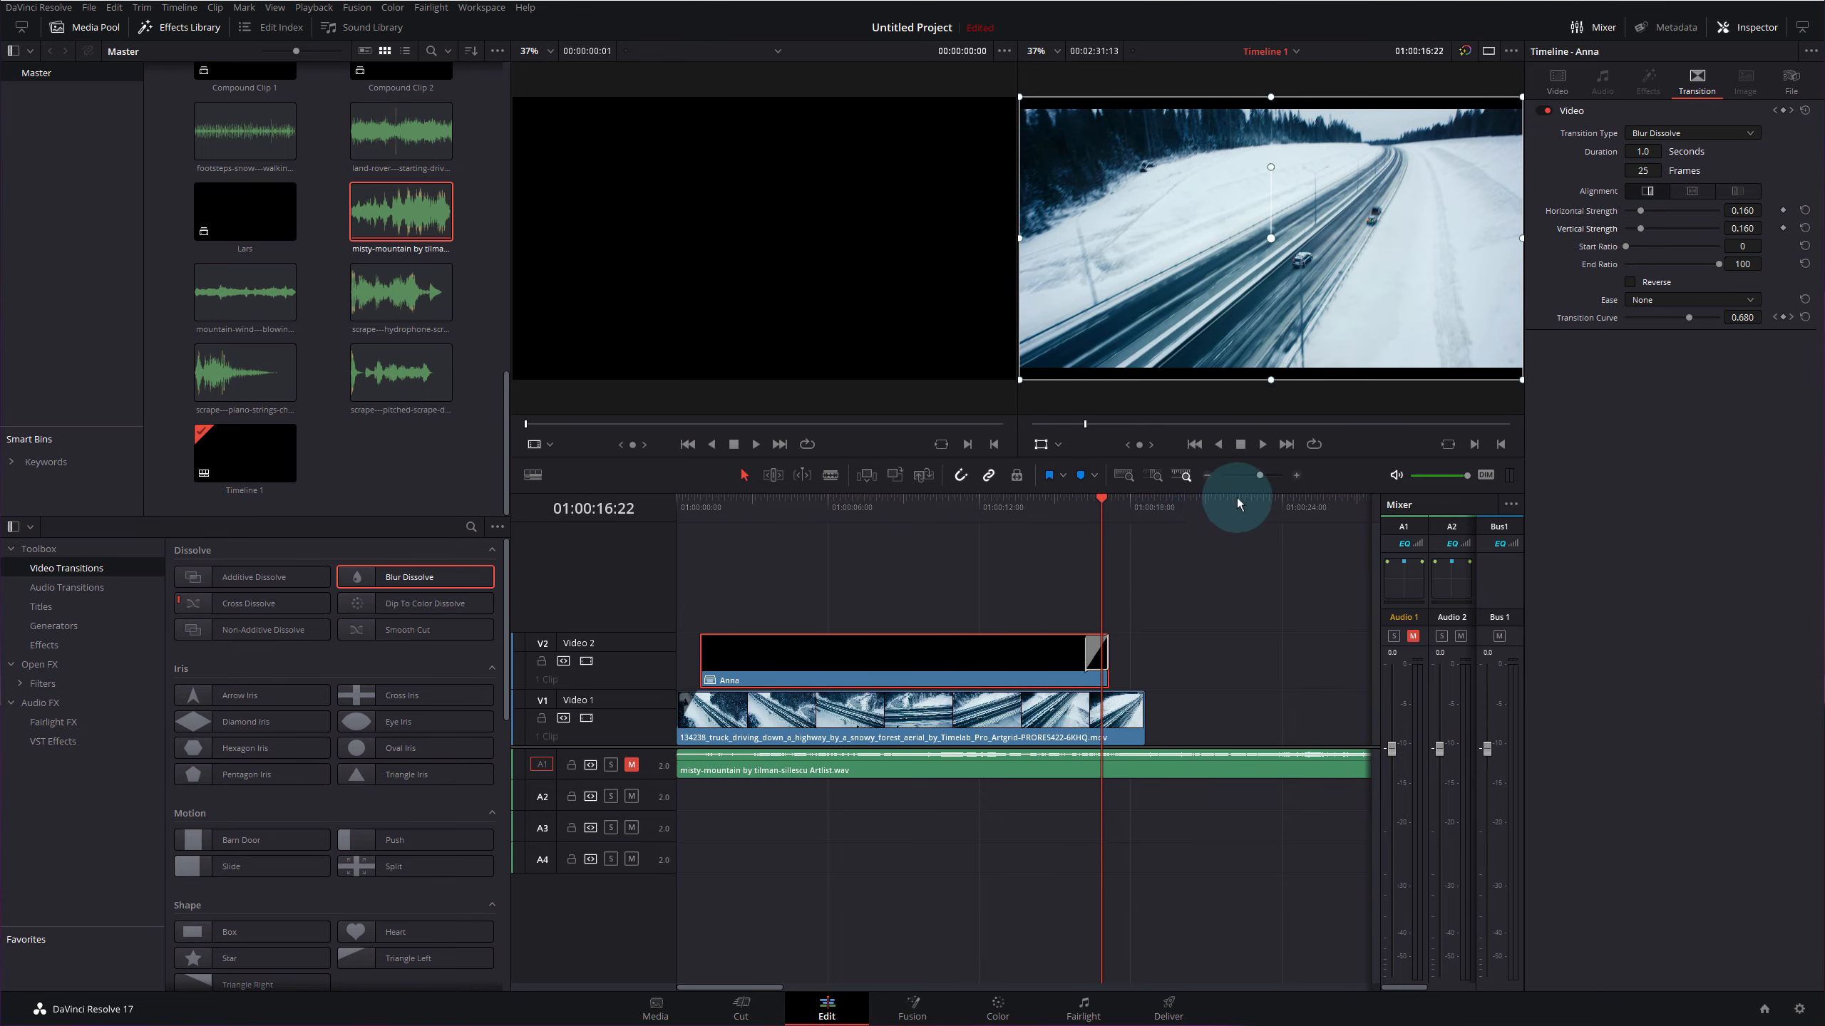
# - Extend the Anna title and its dissolve later, then replay the fade-out
pyautogui.click(1297, 476)
pyautogui.moveTo(1050, 647); pyautogui.dragTo(1095, 647)
pyautogui.click(975, 560)
pyautogui.click(903, 503)
pyautogui.press('space')
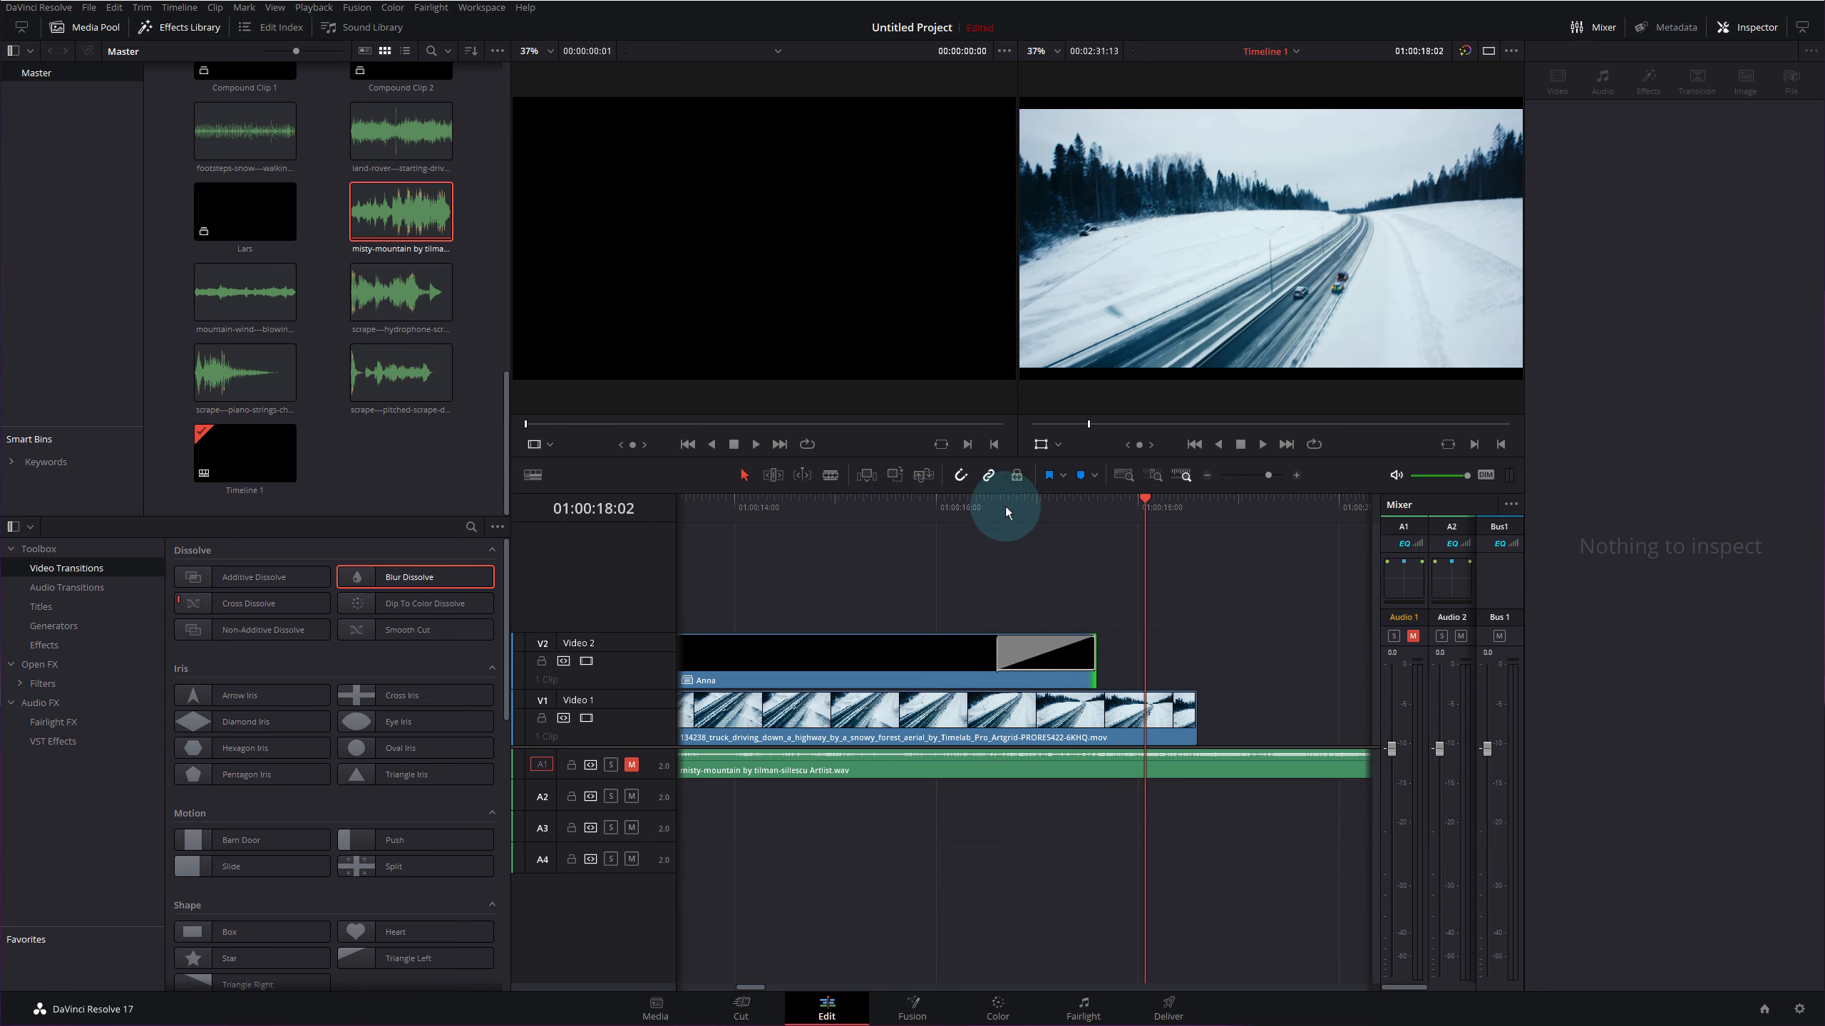
pyautogui.moveTo(1043, 506)
pyautogui.mouseDown()
pyautogui.moveTo(1024, 516)
pyautogui.moveTo(1067, 511)
pyautogui.moveTo(983, 531)
pyautogui.moveTo(1037, 516)
pyautogui.mouseUp()
pyautogui.click(1211, 477)
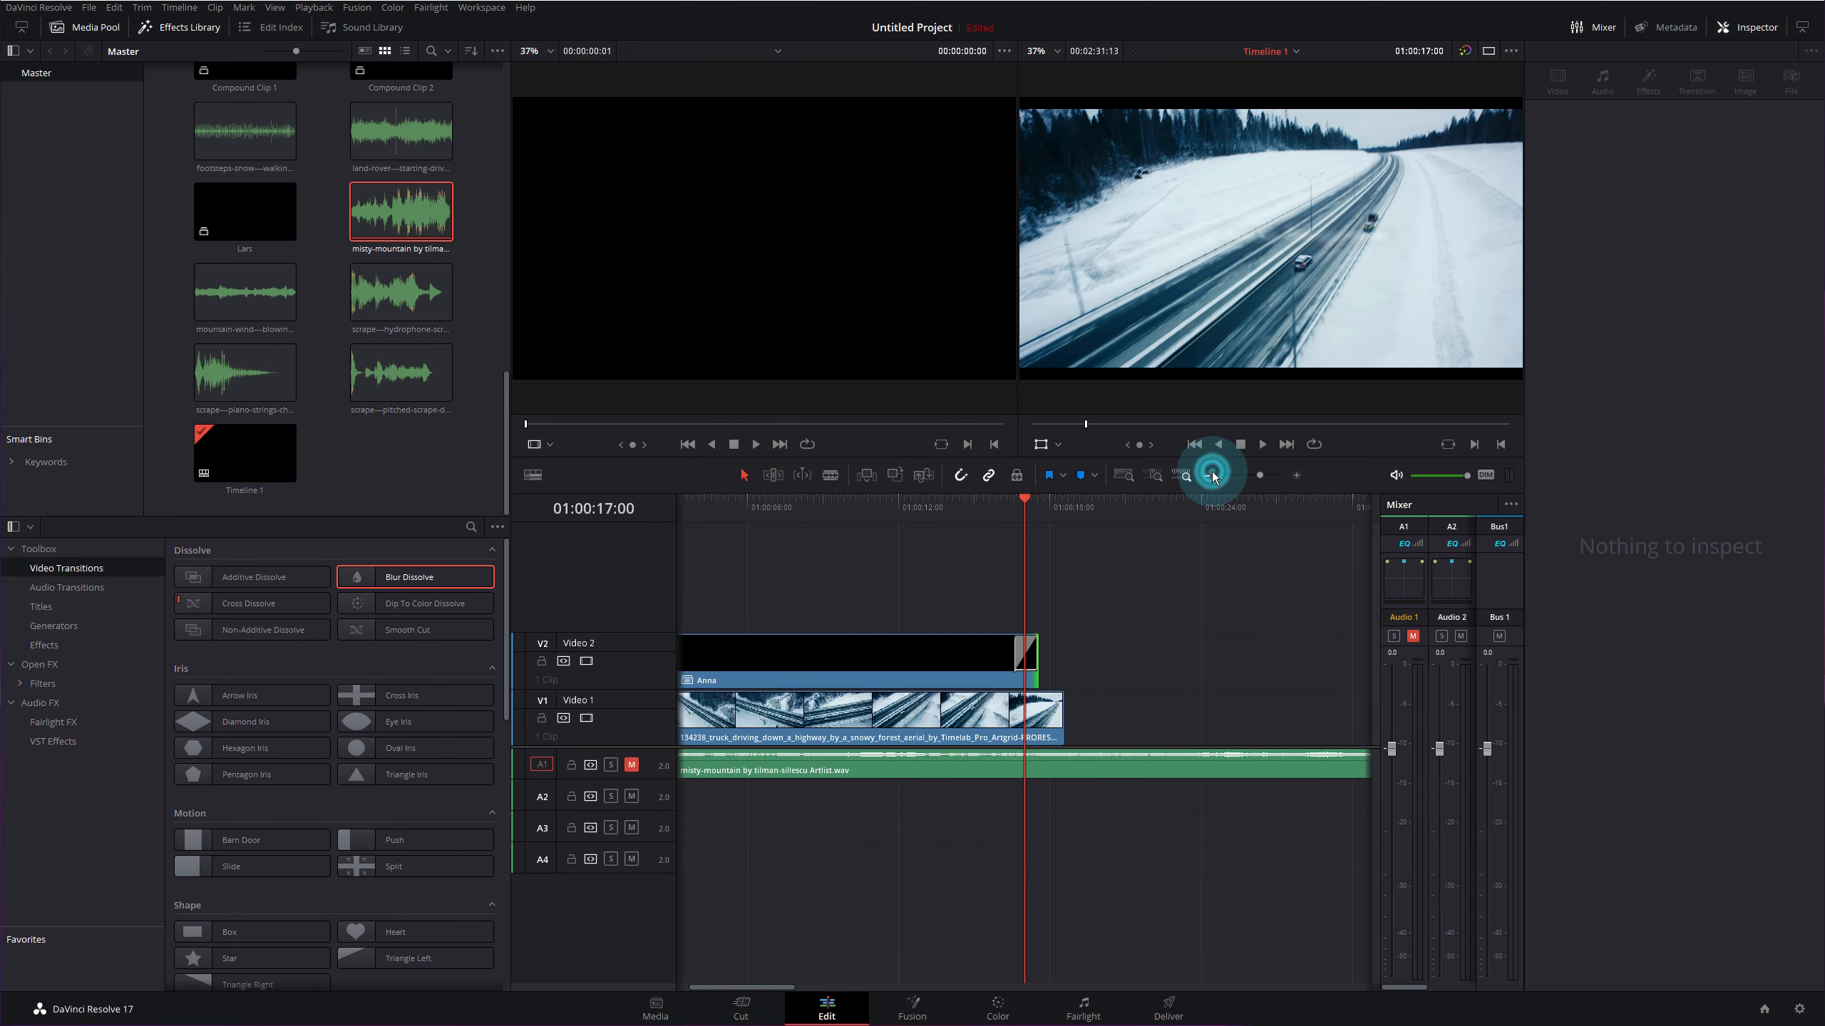
pyautogui.click(1211, 477)
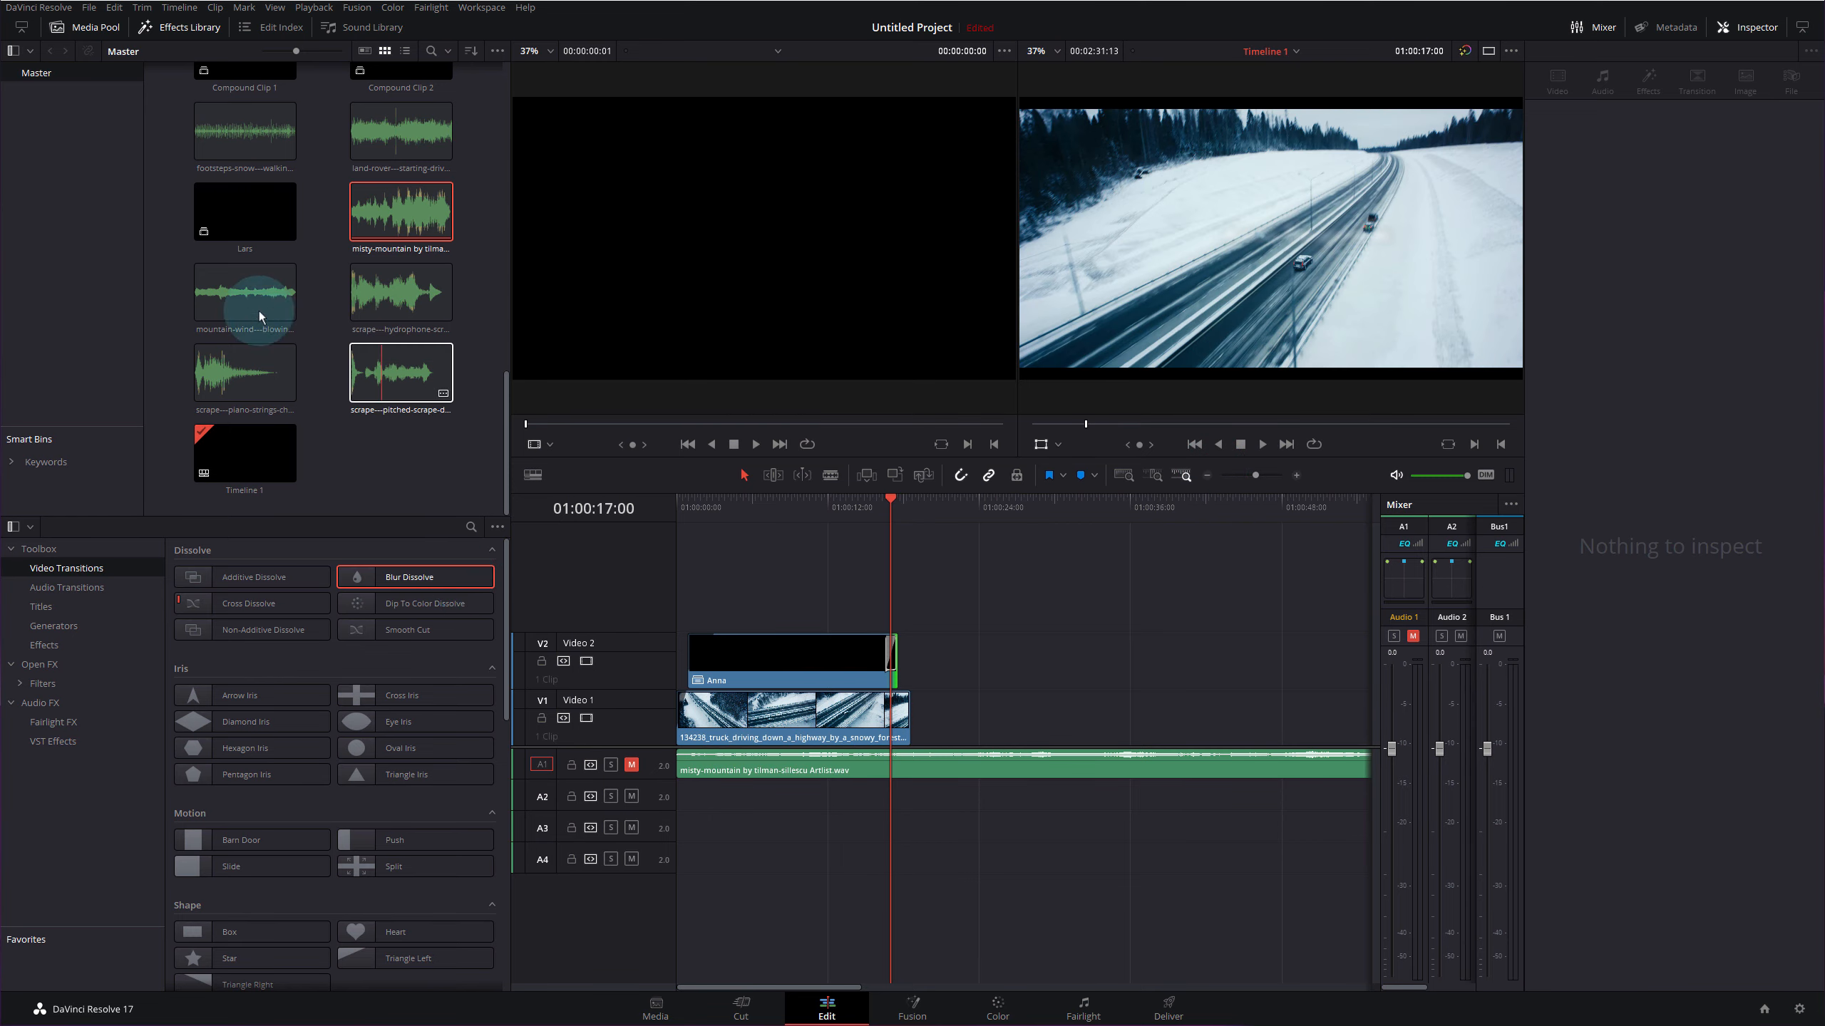
pyautogui.moveTo(243, 293); pyautogui.dragTo(752, 804)
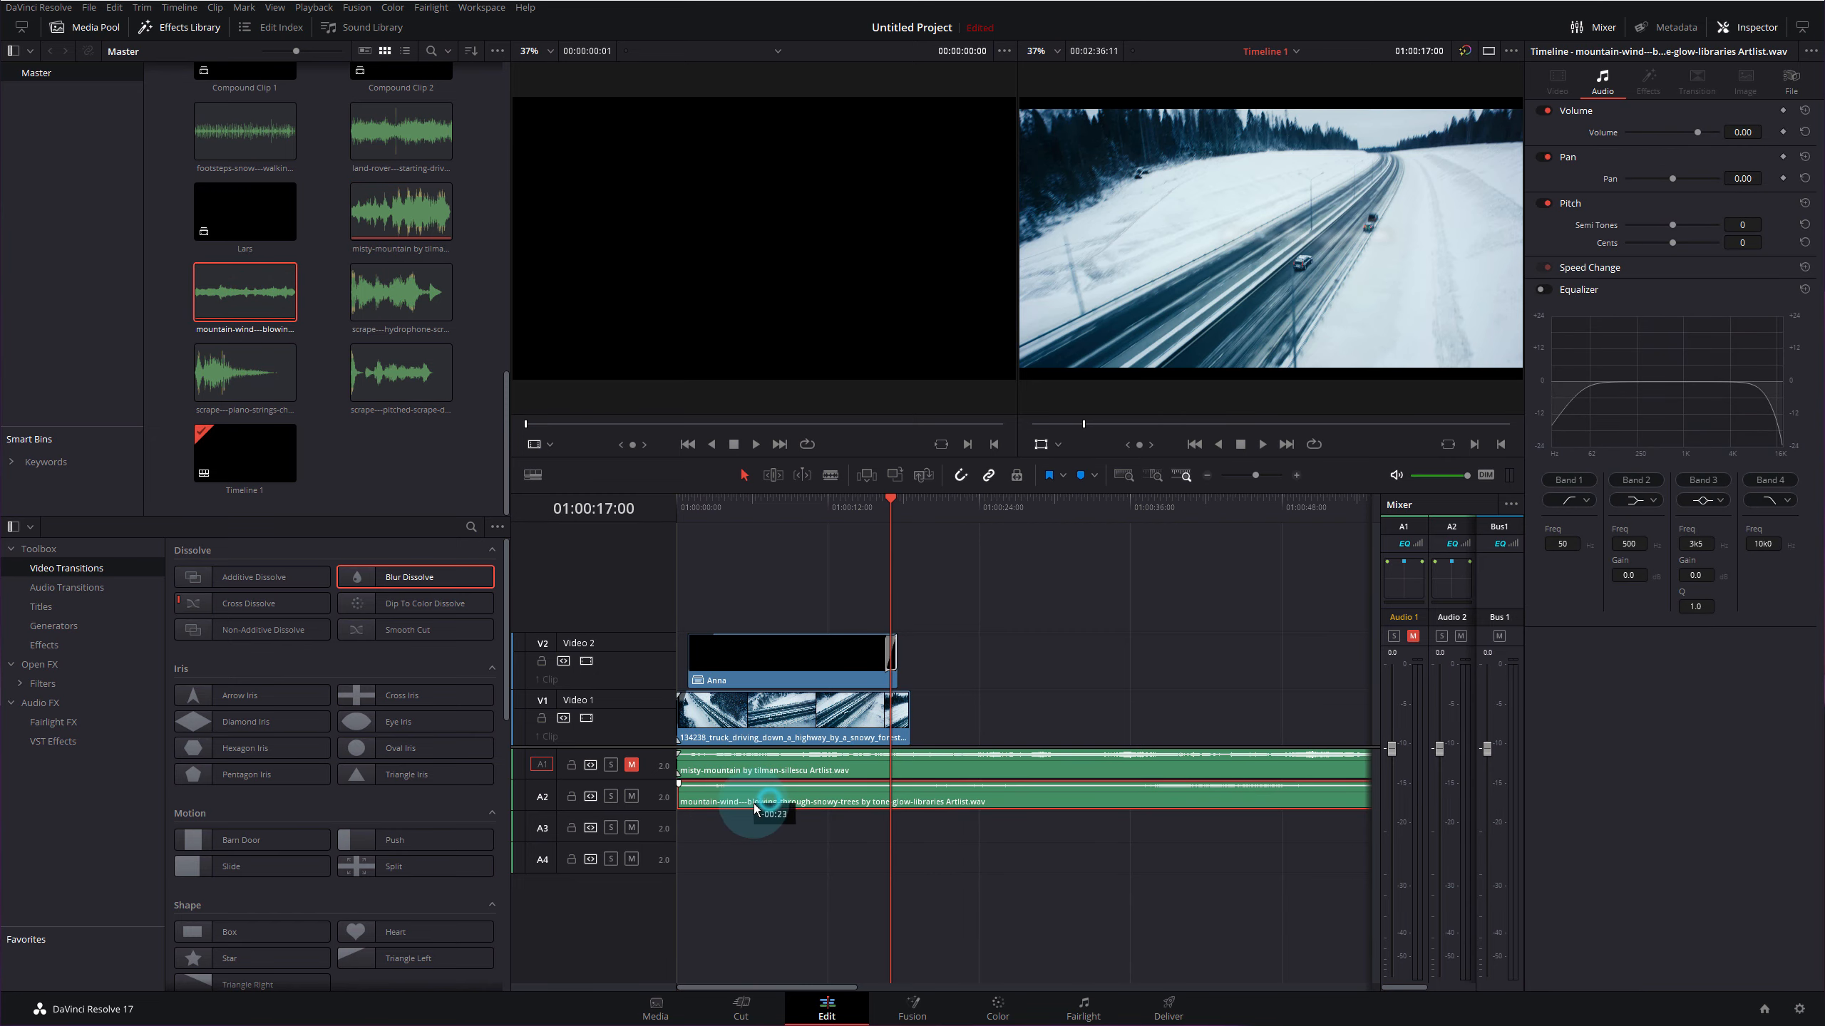
# - Unmute the music on A1 and play the edit from the start with the wind audio
pyautogui.click(630, 765)
pyautogui.moveTo(750, 501); pyautogui.dragTo(601, 478)
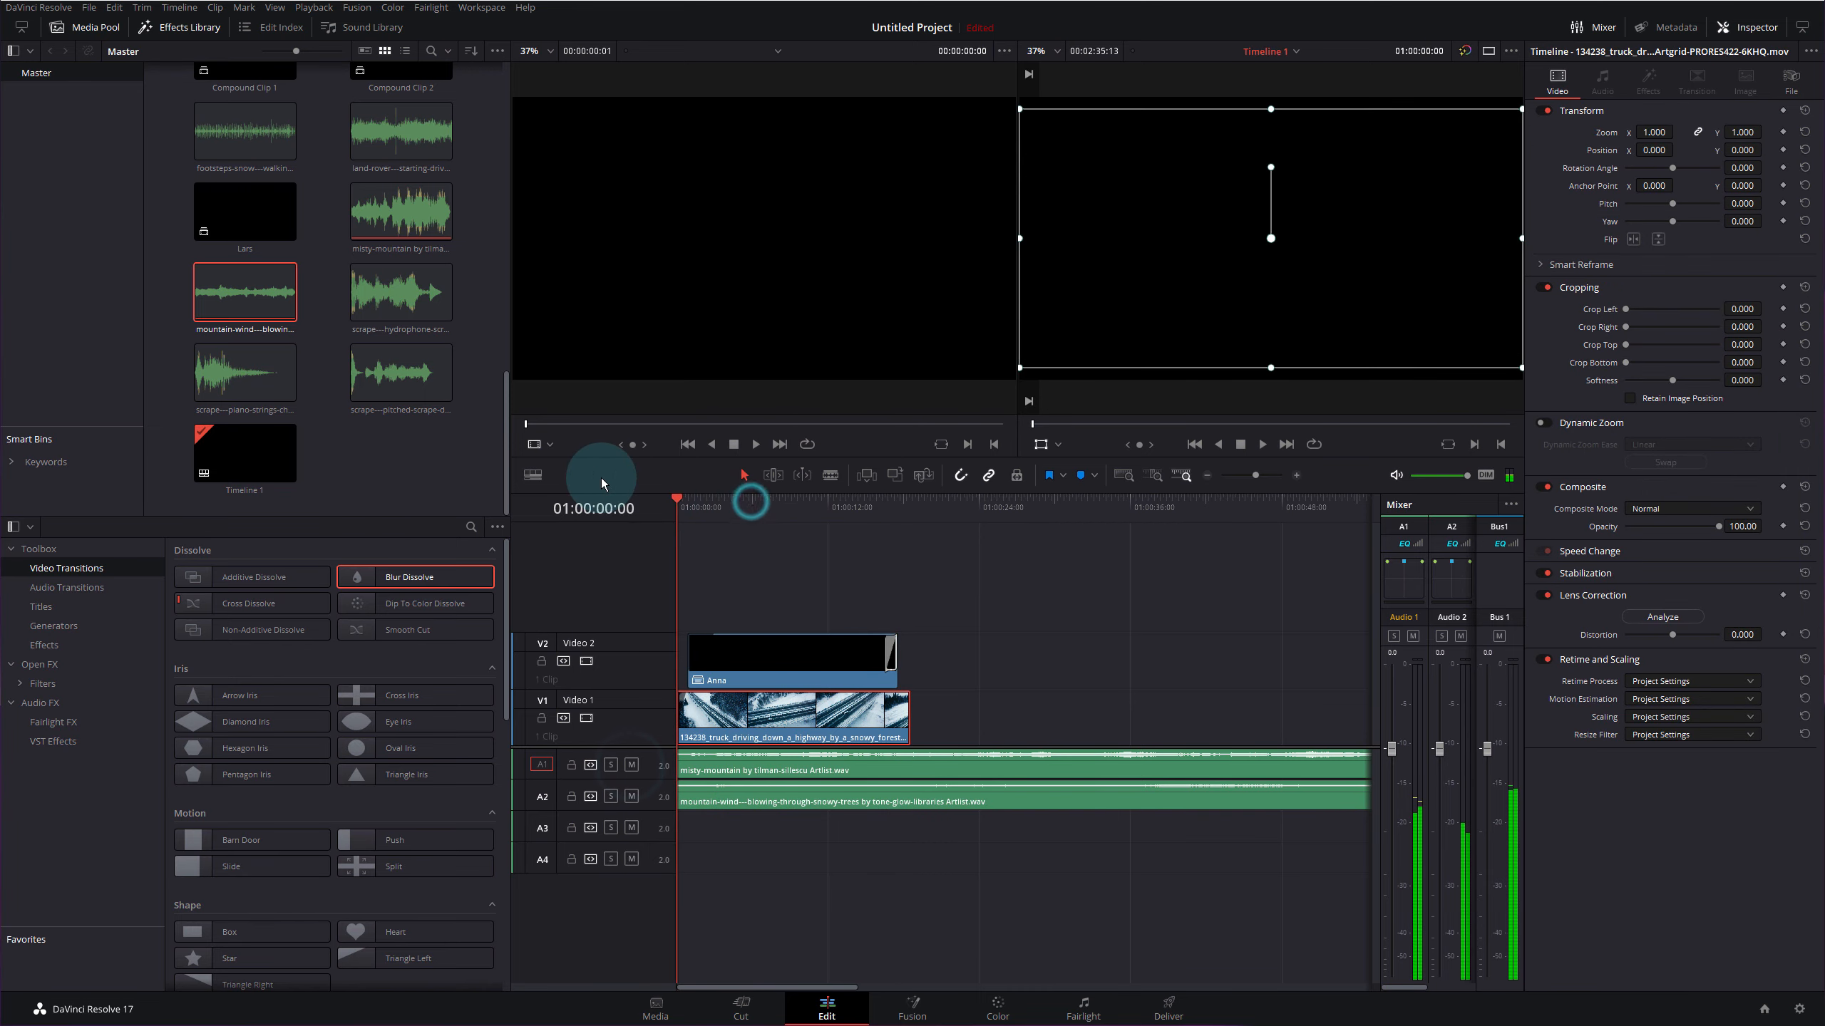
pyautogui.press('space')
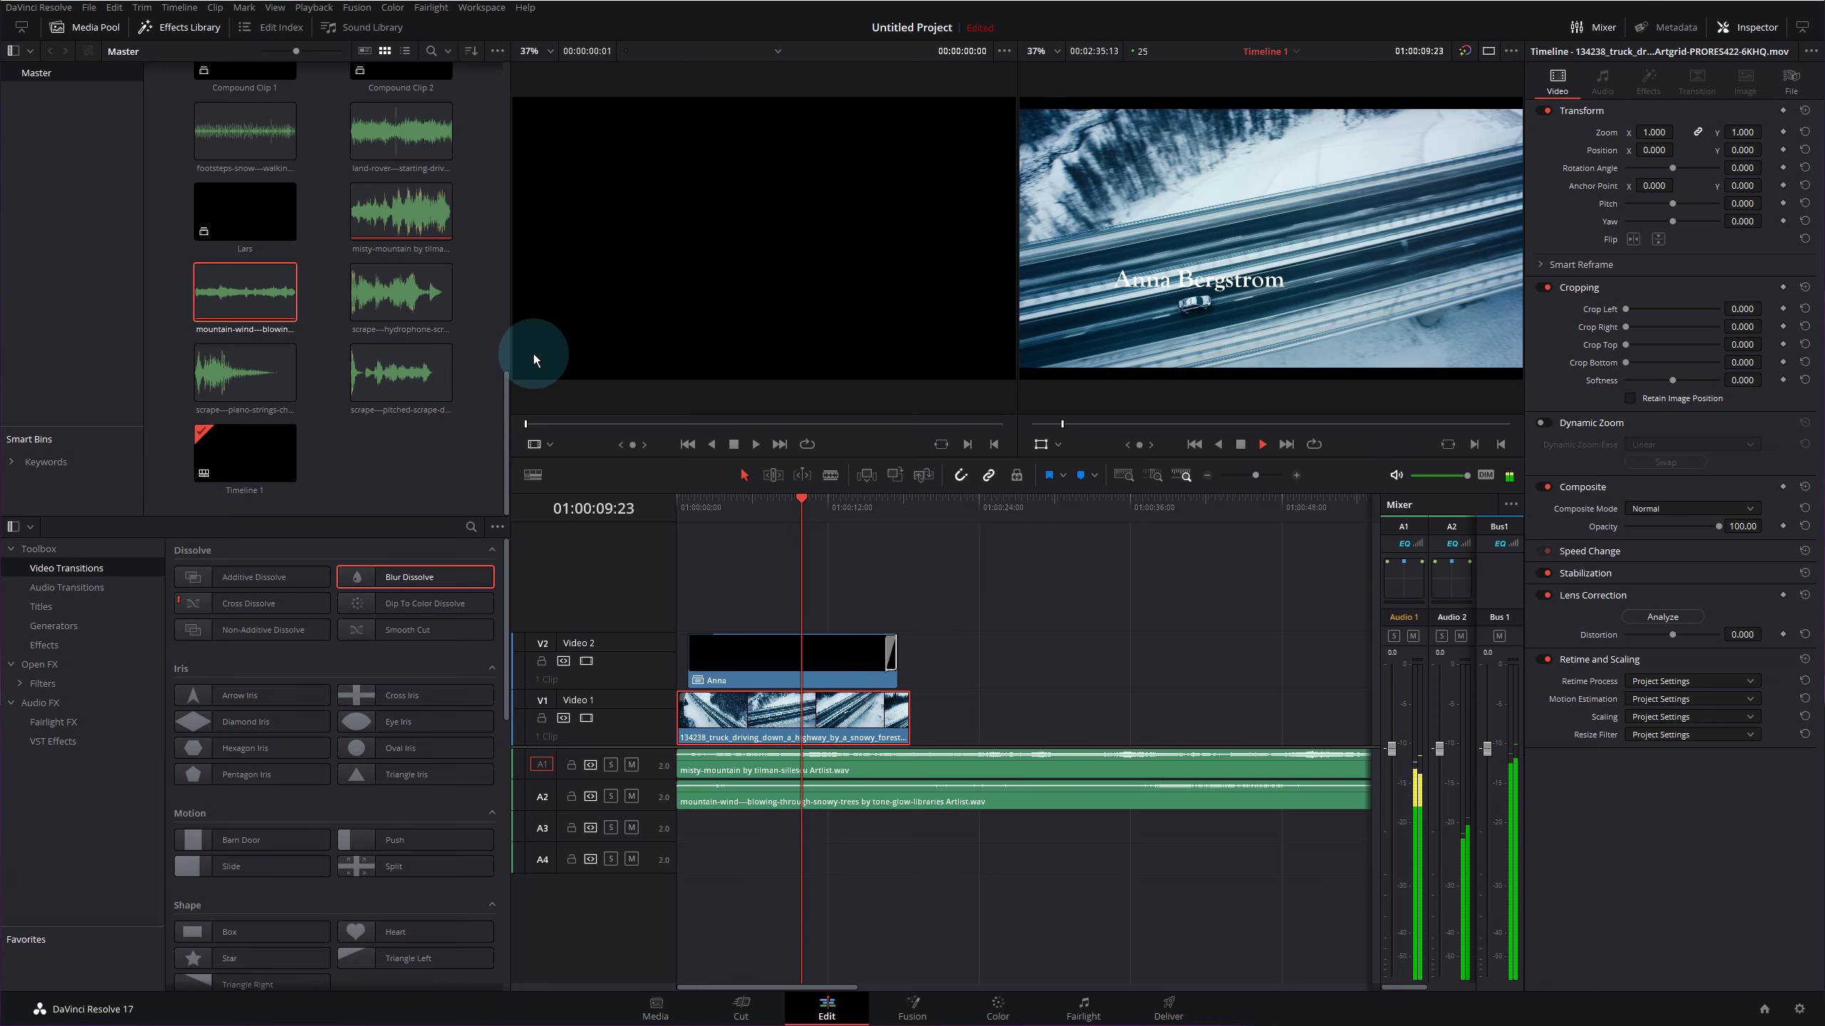
pyautogui.press('space')
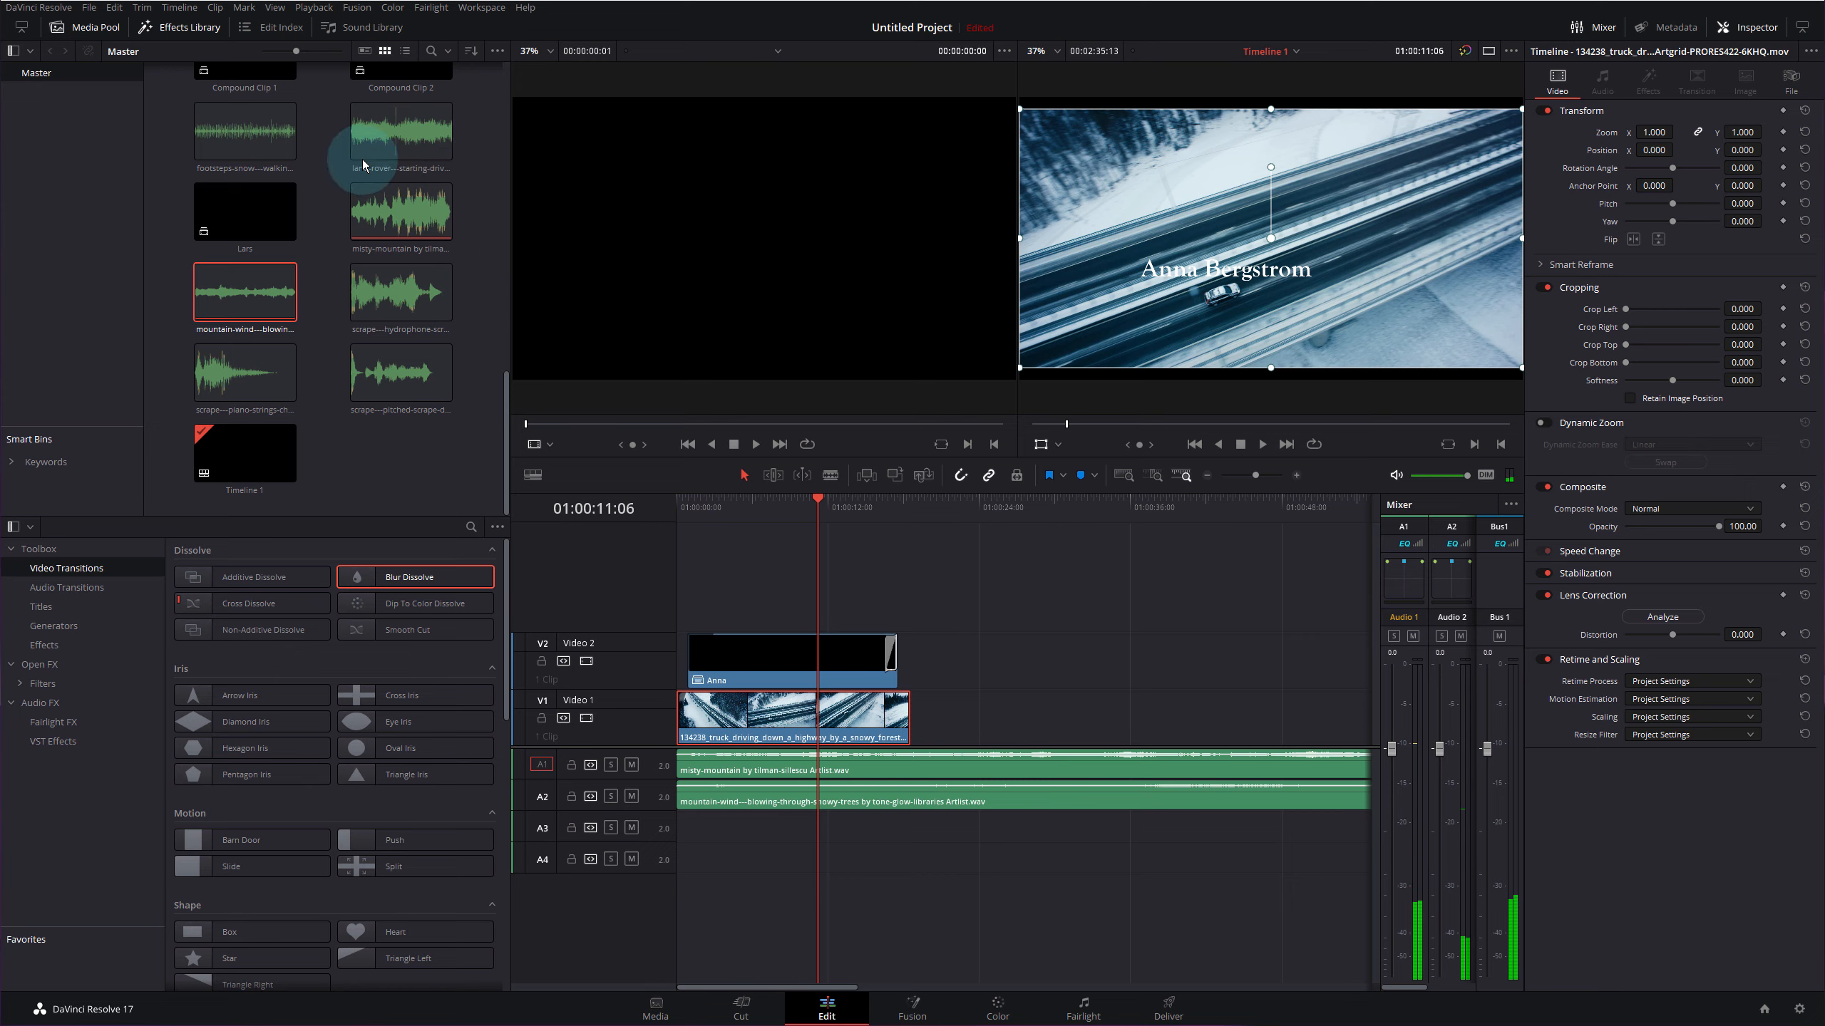
# - Add the car-driving-passing-by sound effect to track A3
pyautogui.scroll(5, 402, 271)
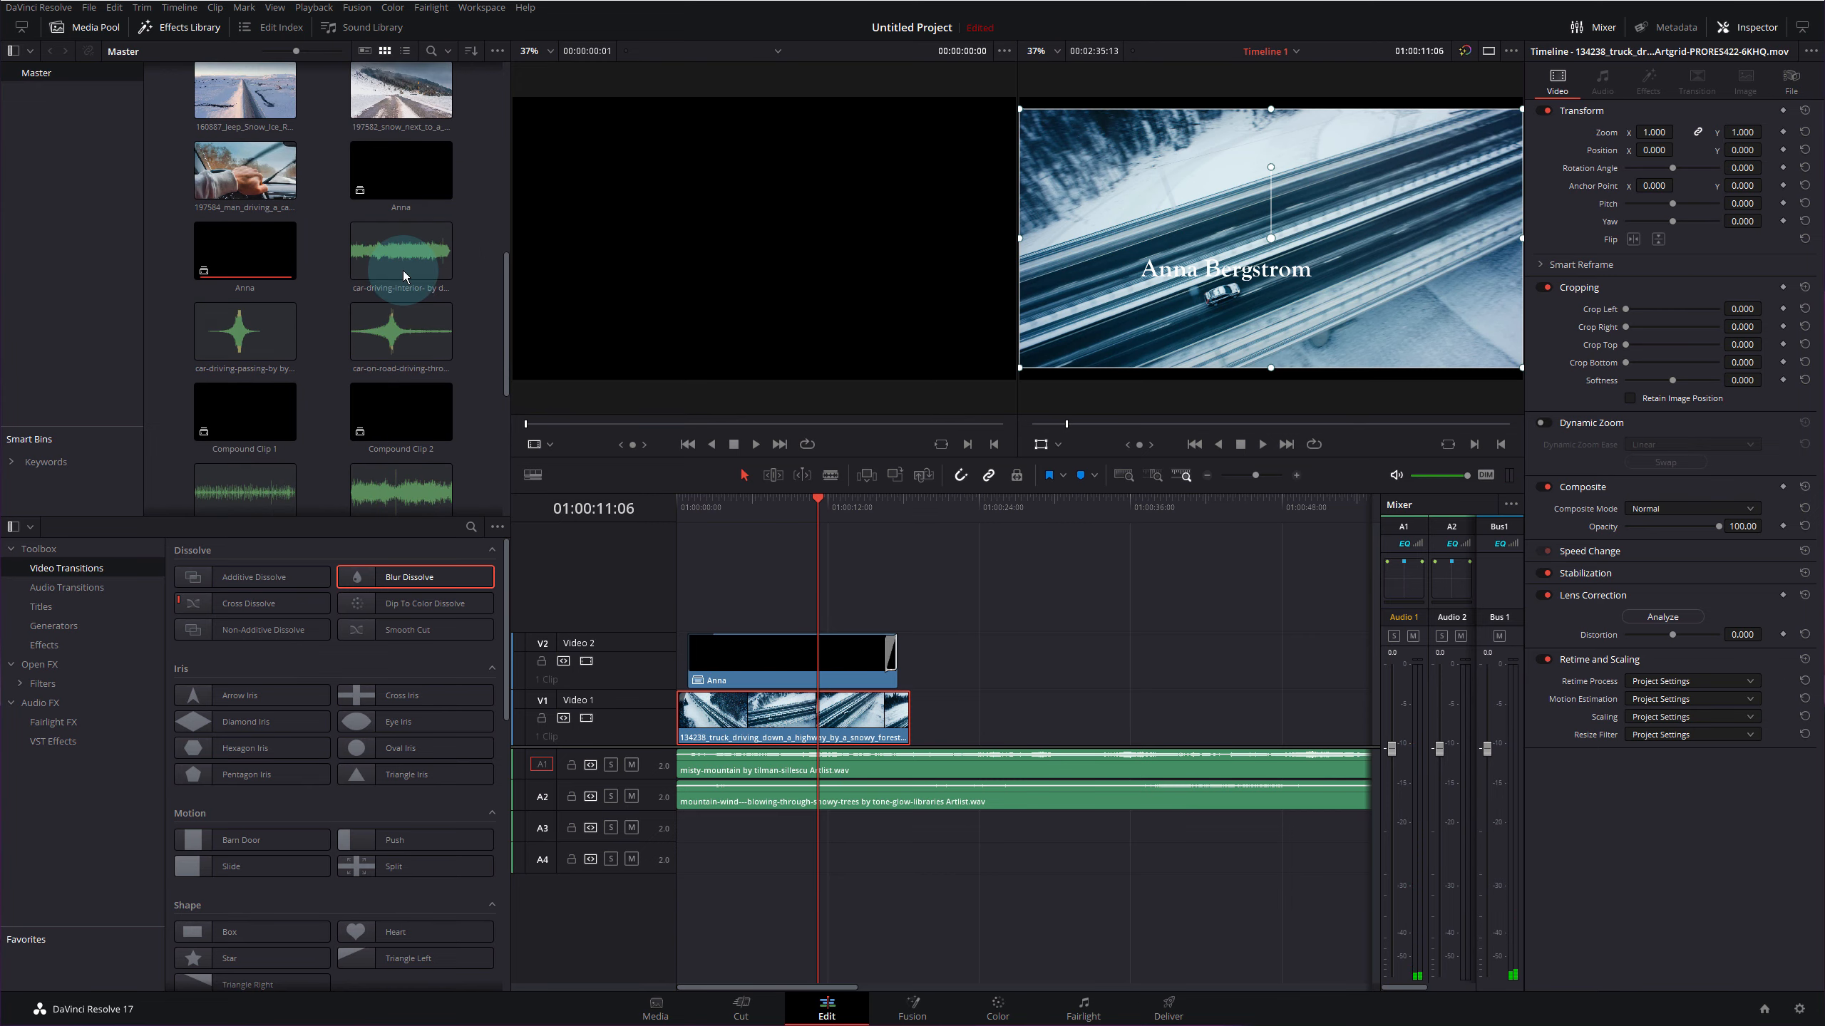
pyautogui.click(395, 333)
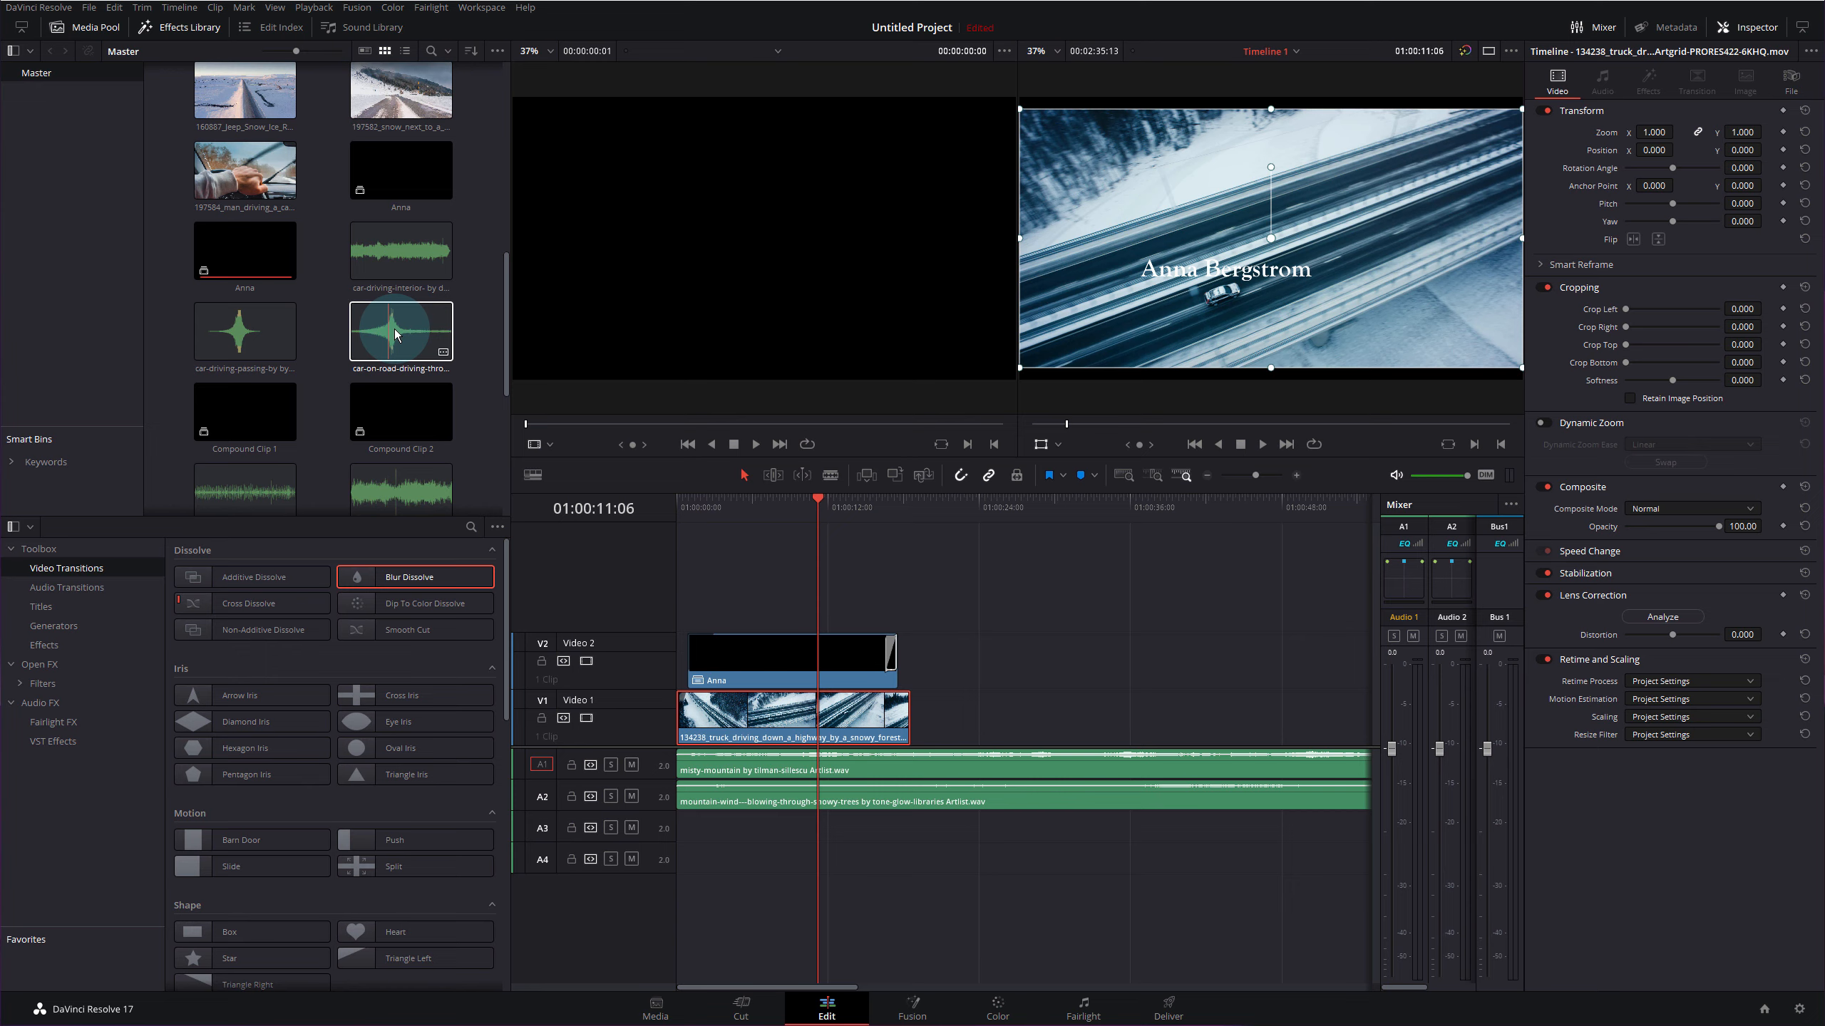
pyautogui.moveTo(245, 331); pyautogui.dragTo(739, 837)
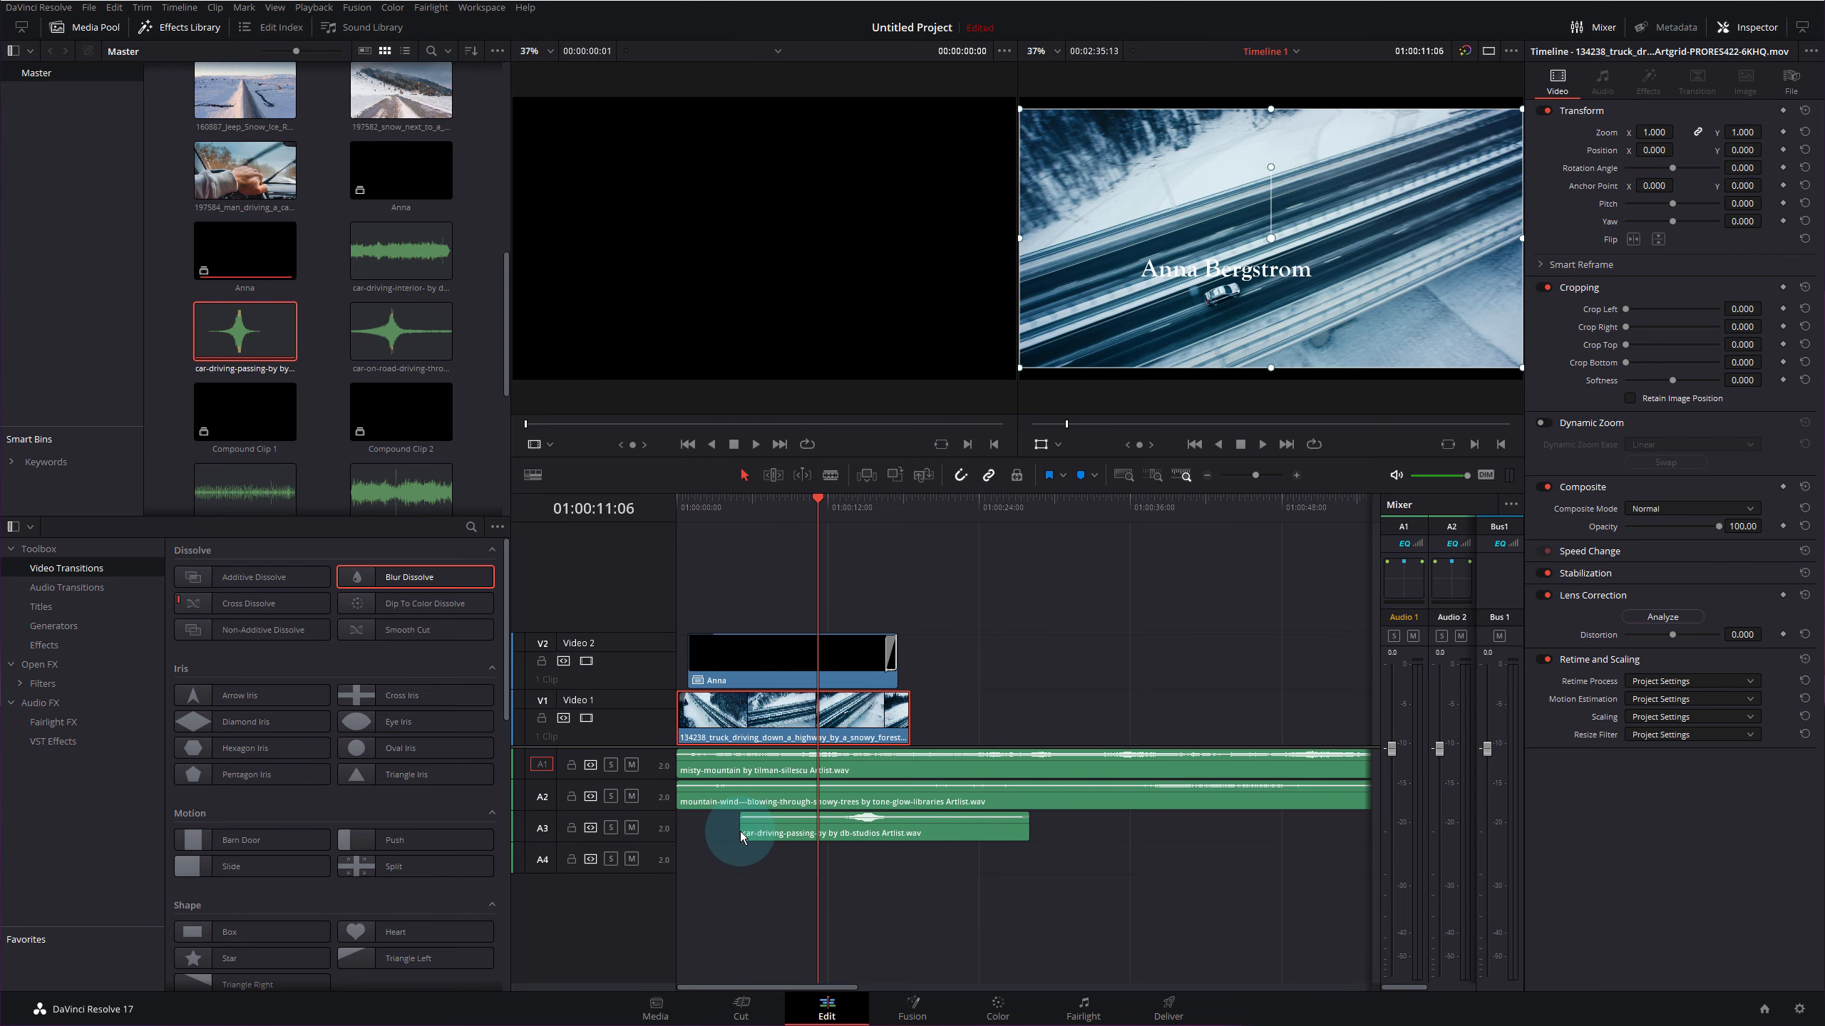
# - Slide the car sound earlier to line up with the aerial and fade in its start
pyautogui.click(1295, 476)
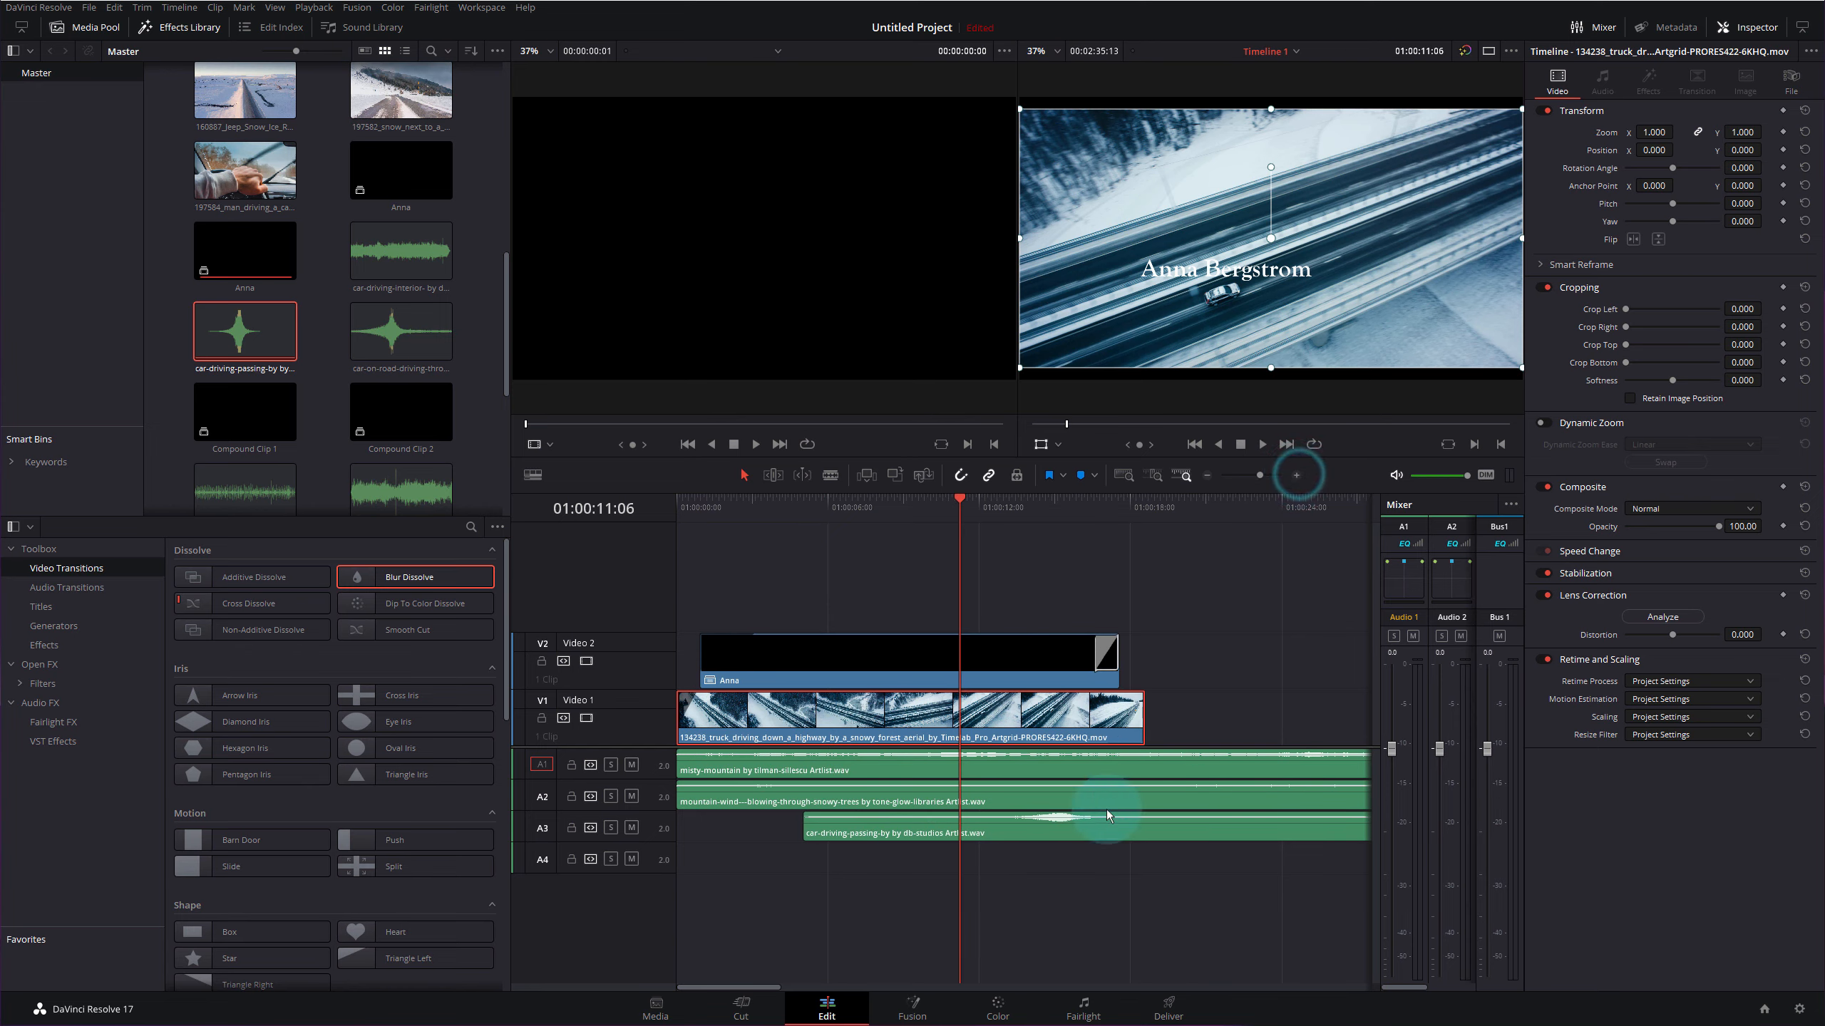
pyautogui.click(1095, 831)
pyautogui.moveTo(1095, 830); pyautogui.dragTo(1034, 827)
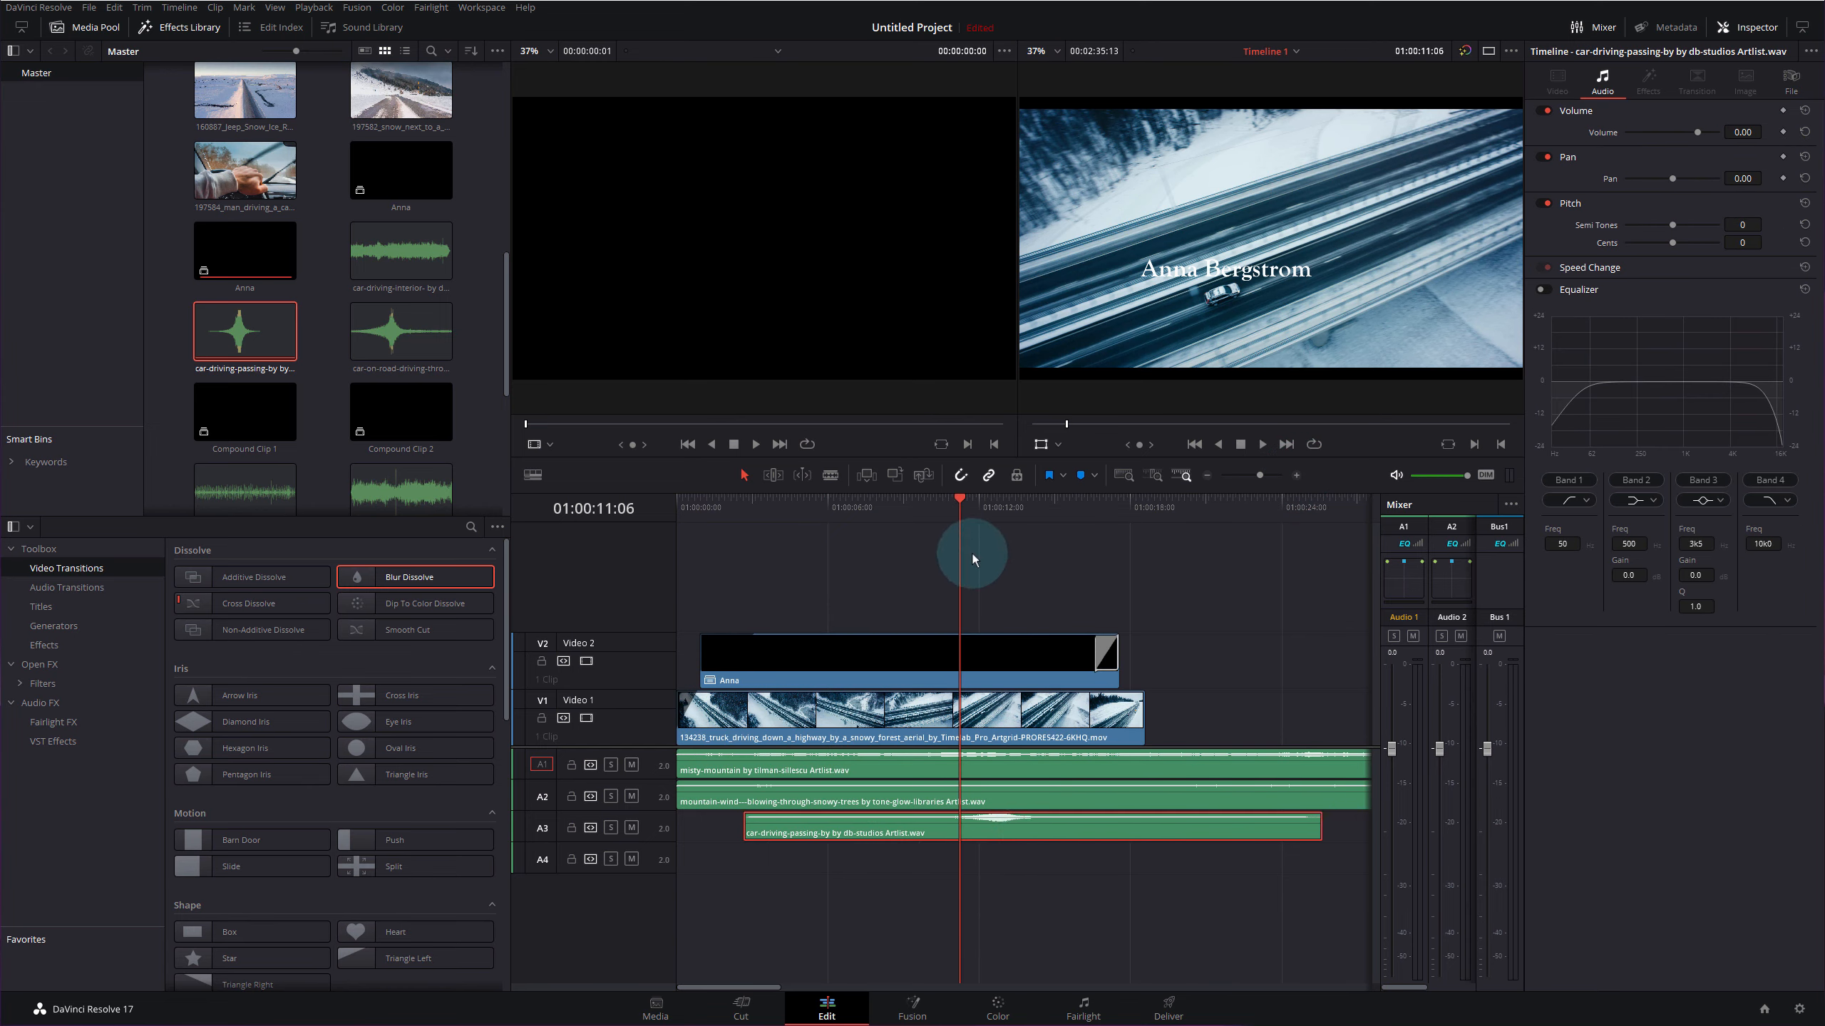
pyautogui.click(929, 503)
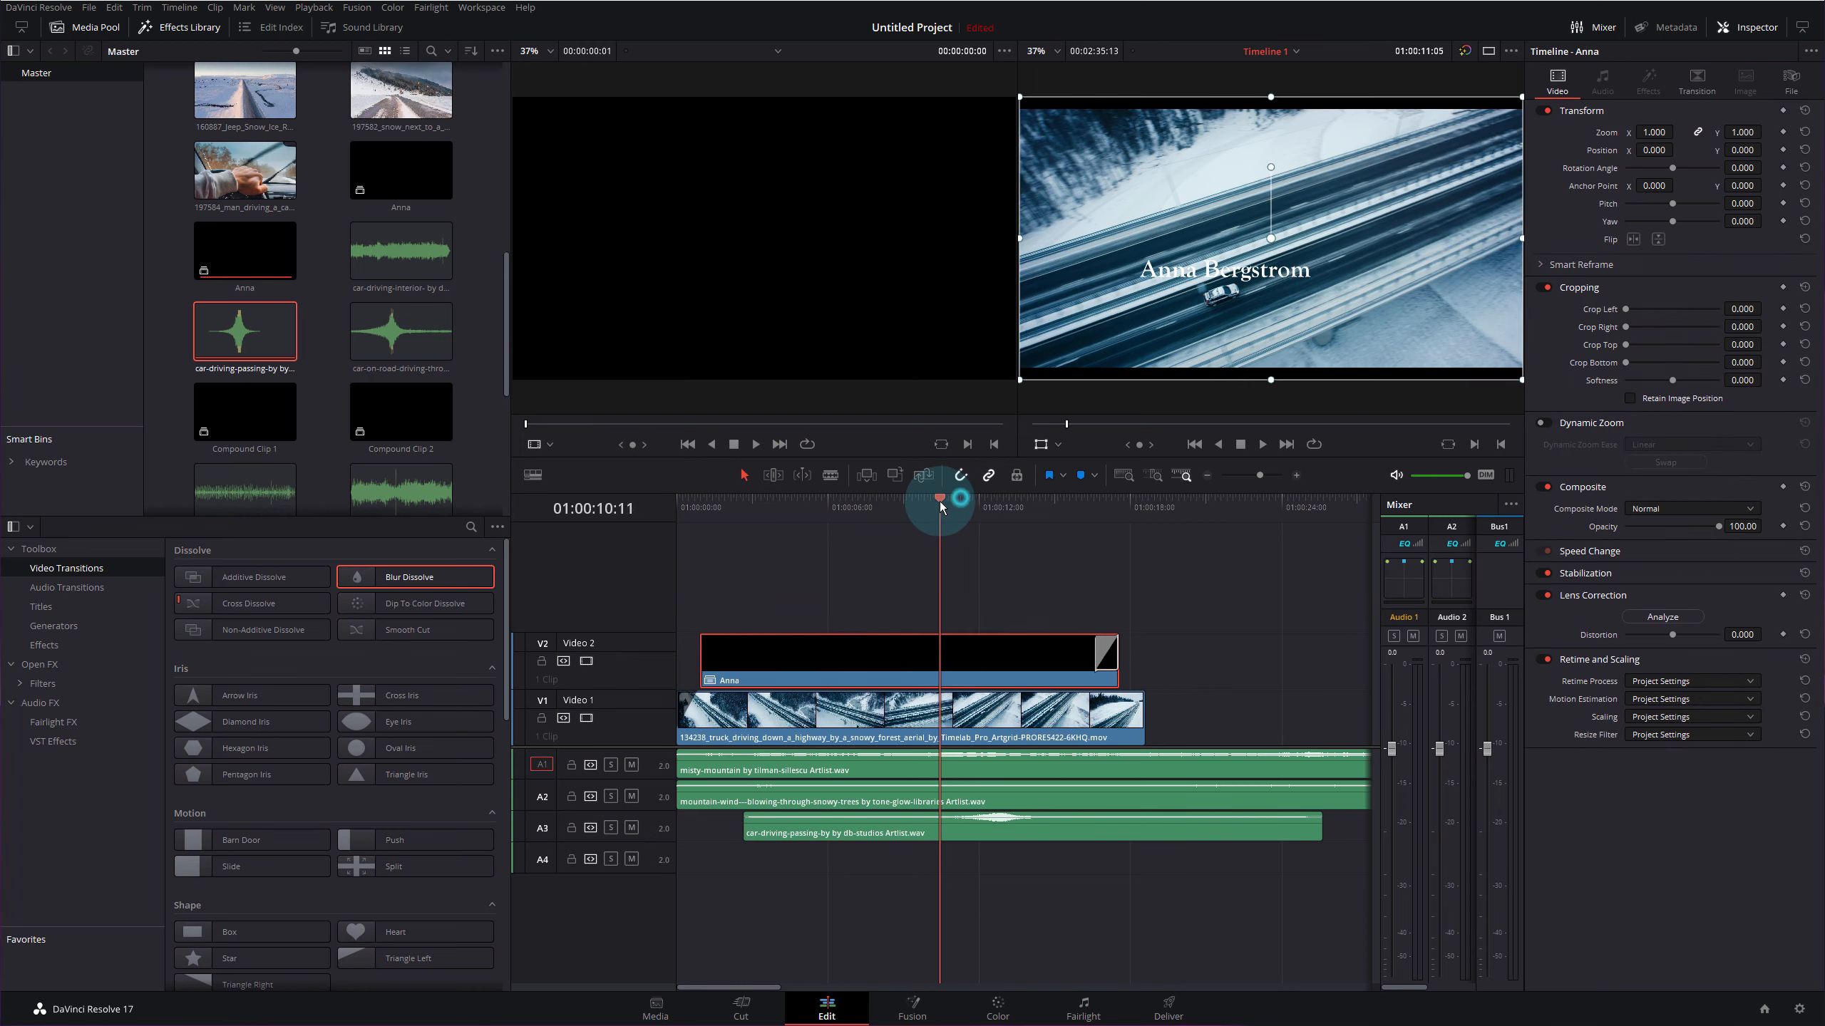
pyautogui.moveTo(931, 508)
pyautogui.mouseDown()
pyautogui.moveTo(896, 507)
pyautogui.moveTo(942, 512)
pyautogui.mouseUp()
pyautogui.moveTo(1103, 838); pyautogui.dragTo(1079, 834)
pyautogui.moveTo(724, 816); pyautogui.dragTo(781, 815)
pyautogui.moveTo(753, 508); pyautogui.dragTo(653, 514)
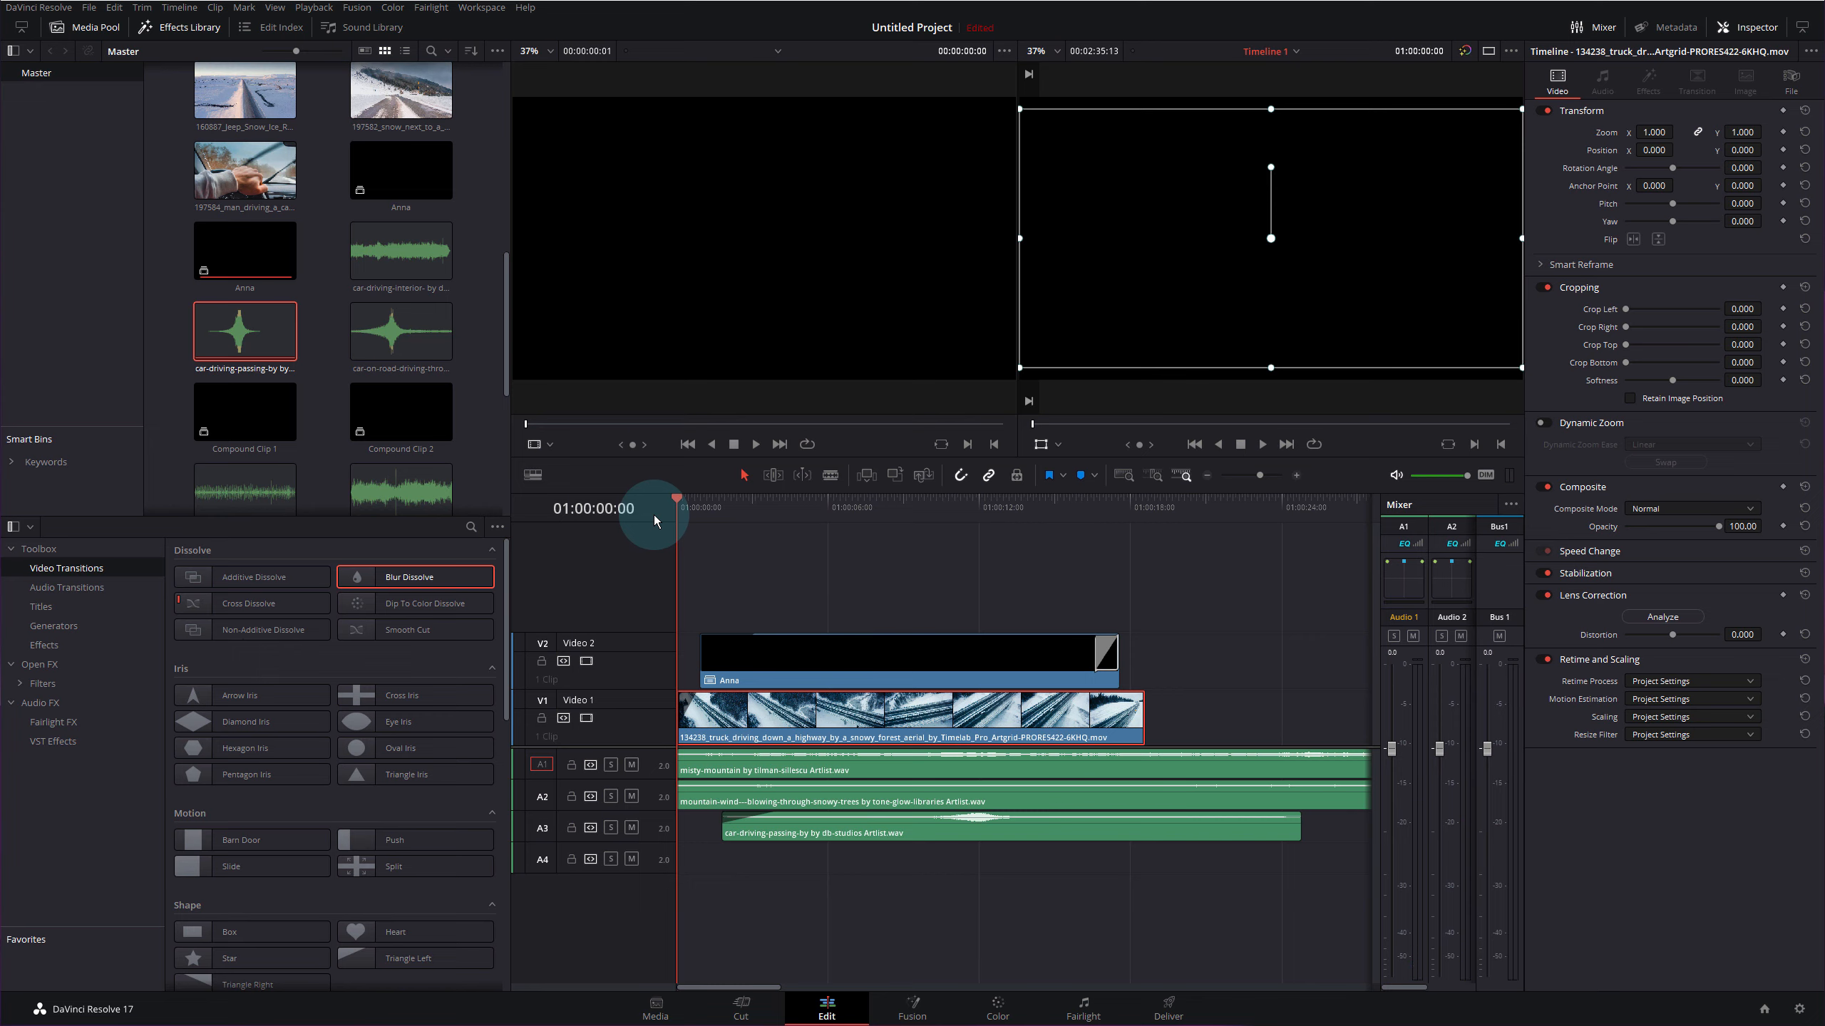
pyautogui.press('space')
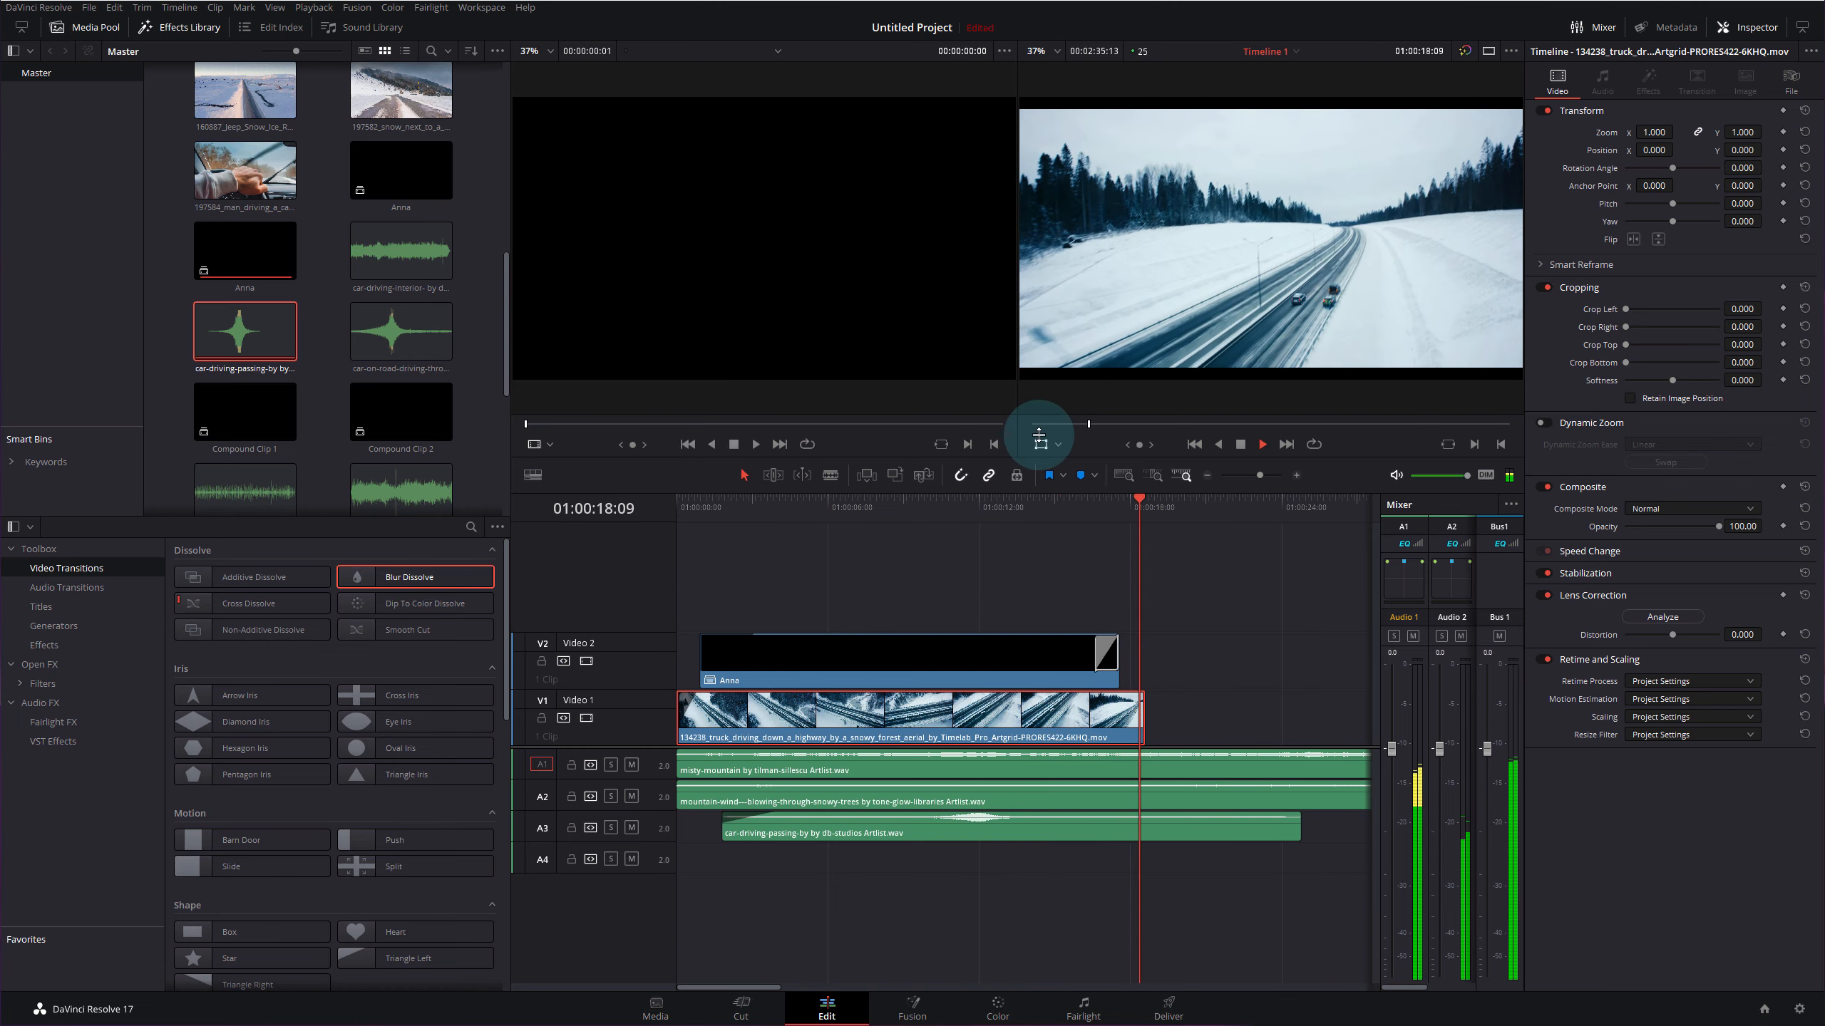
pyautogui.press('space')
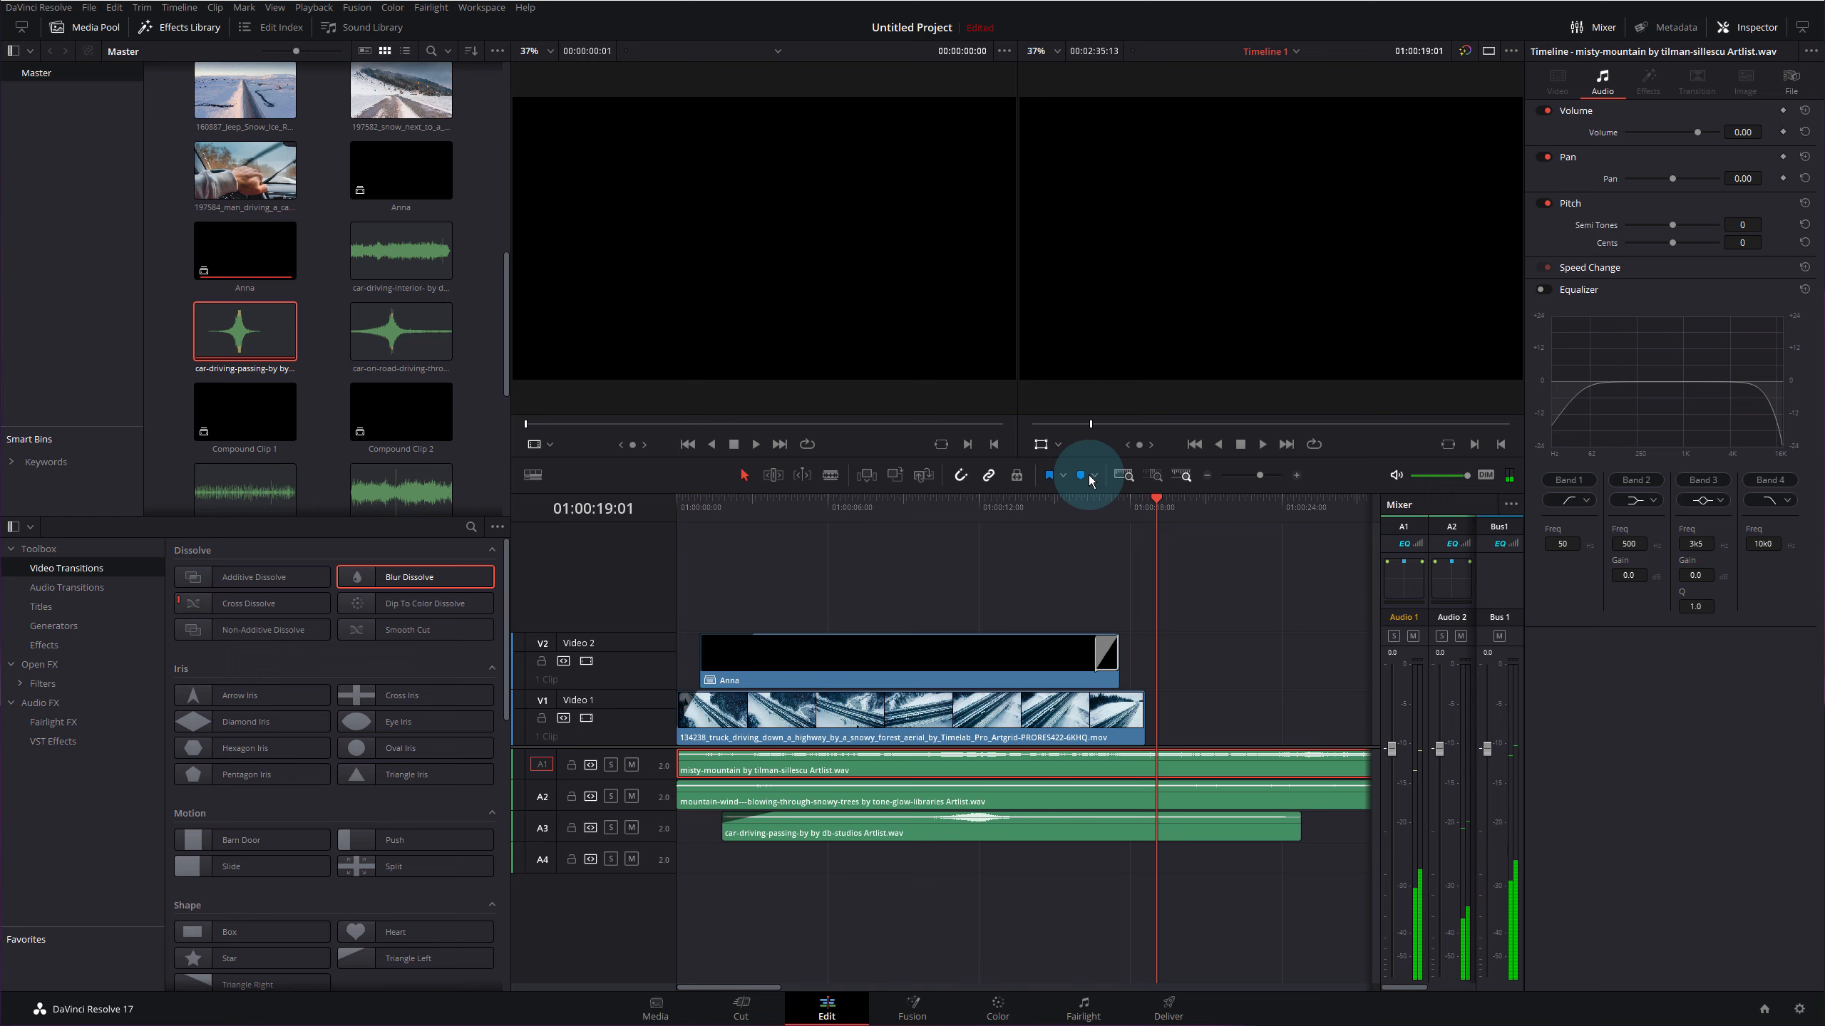
pyautogui.click(1016, 509)
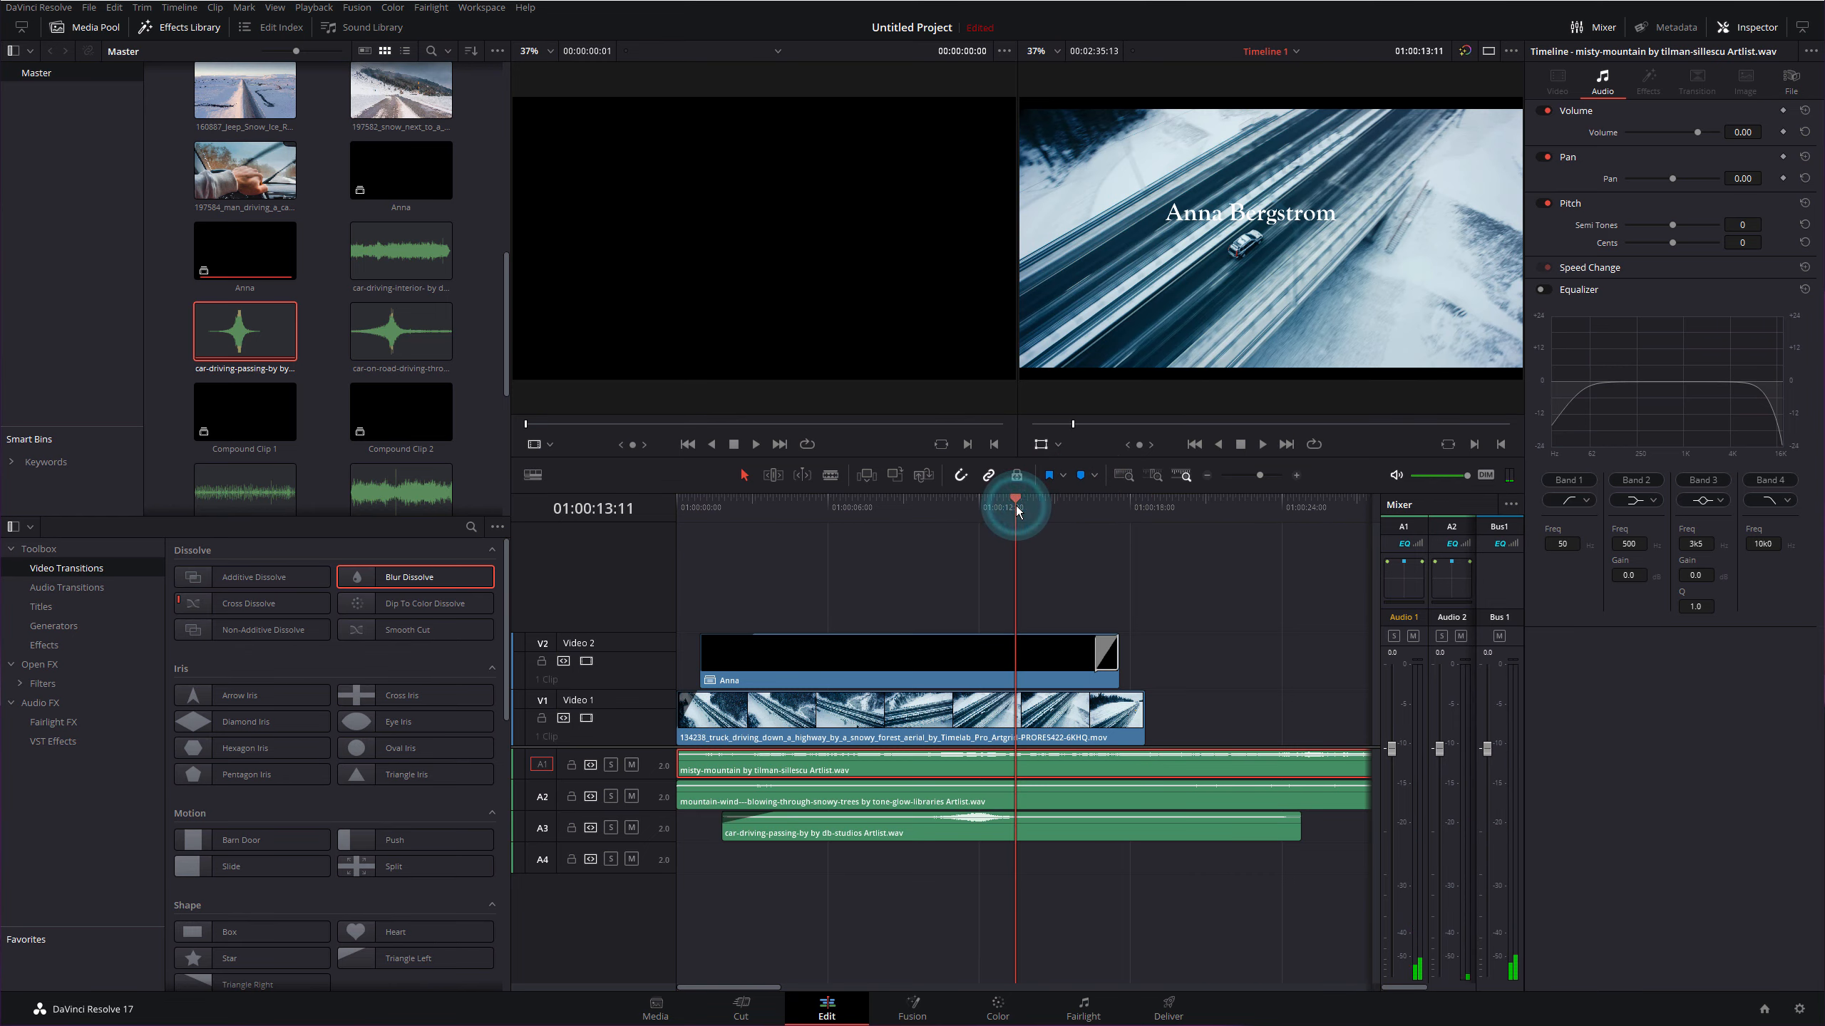